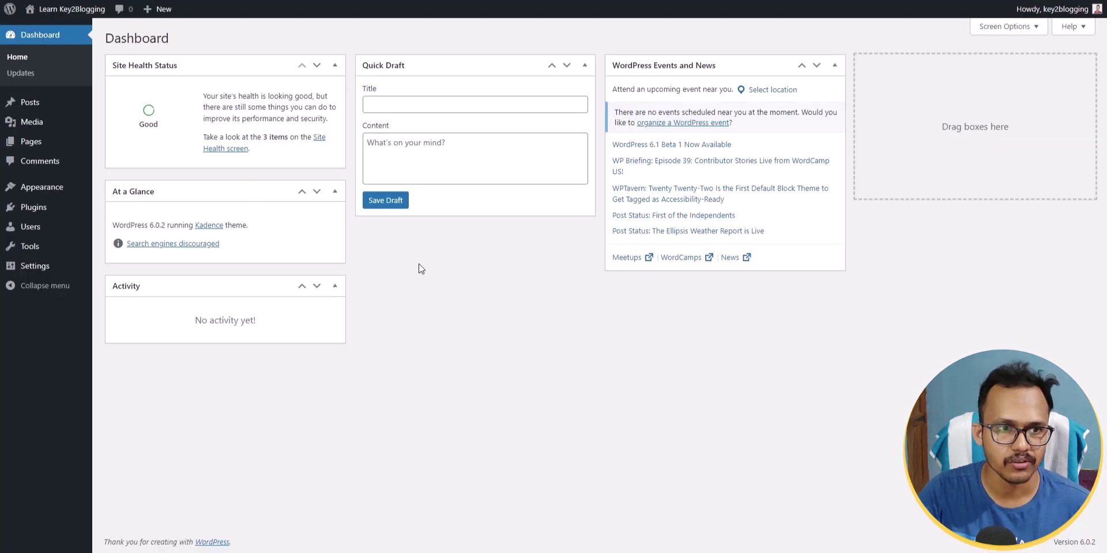
Step: Search the plugin directory for 'kadence', then install and activate Gutenberg Blocks by Kadence Blocks
mouse_move(85, 208)
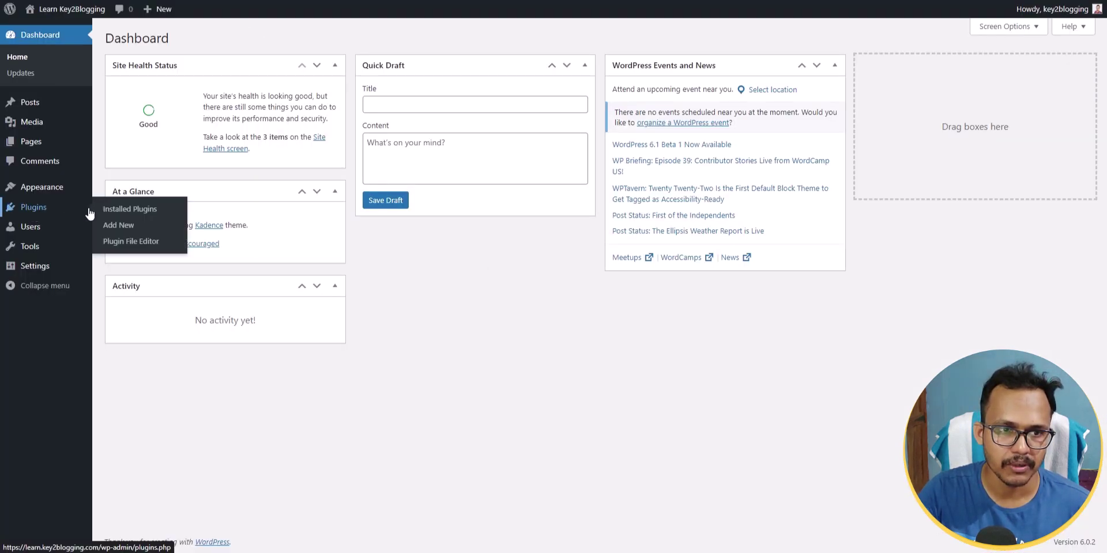
click(117, 228)
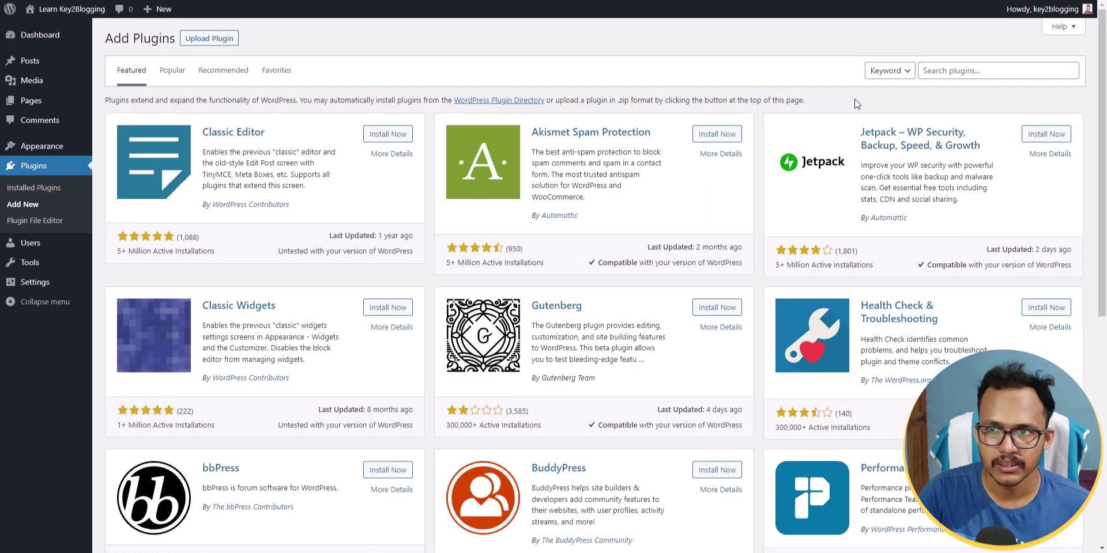
click(952, 70)
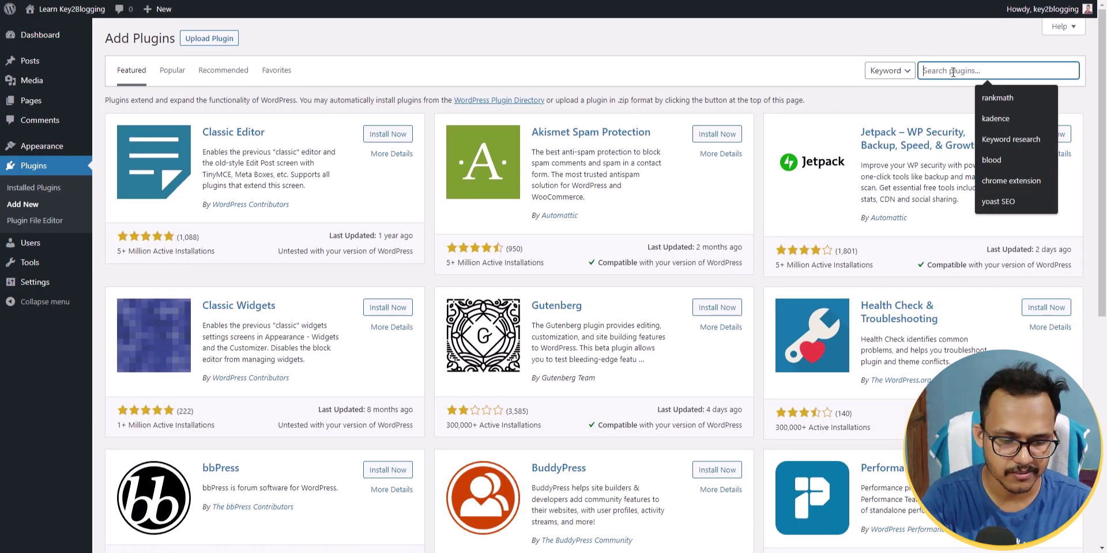
text(kadence)
key(Return)
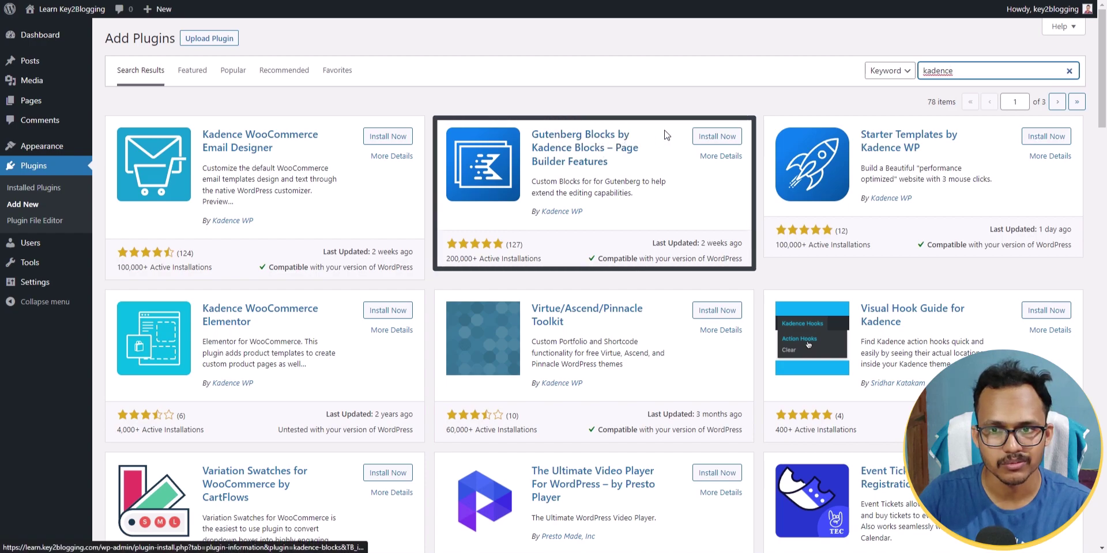
click(712, 137)
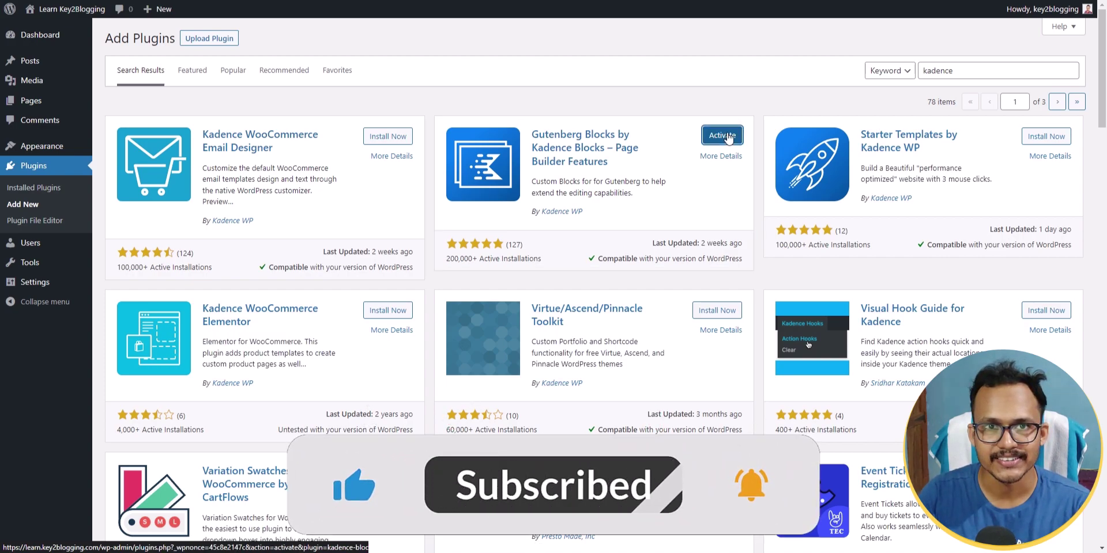
click(727, 136)
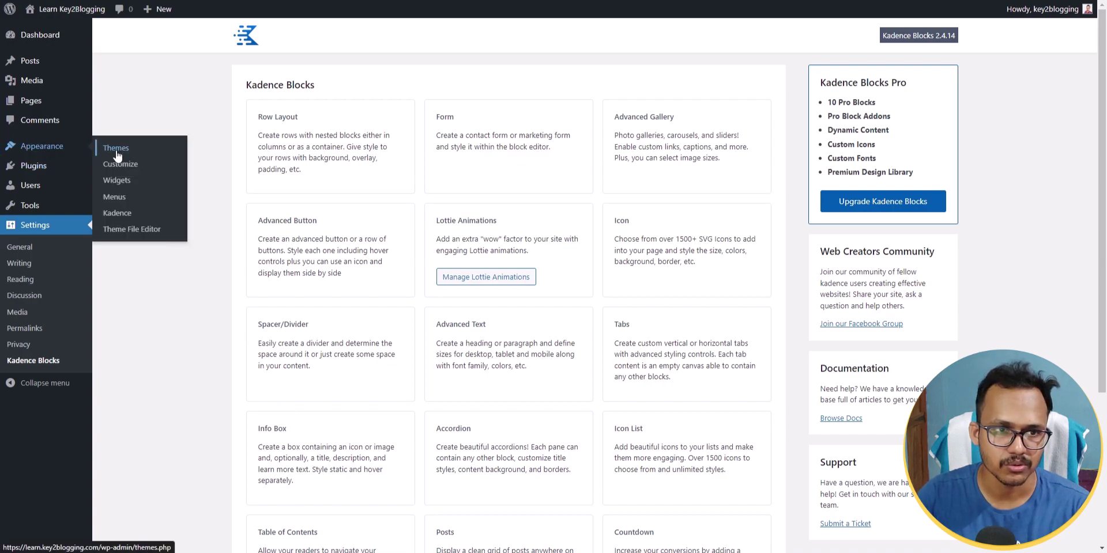
Step: Create a new page titled 'contact us'
click(129, 151)
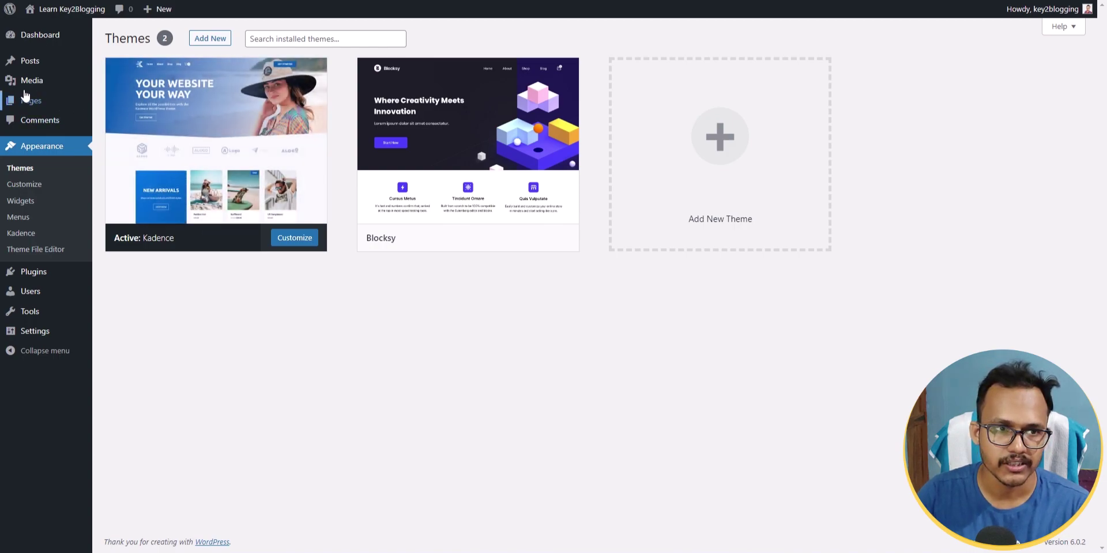
mouse_move(29, 101)
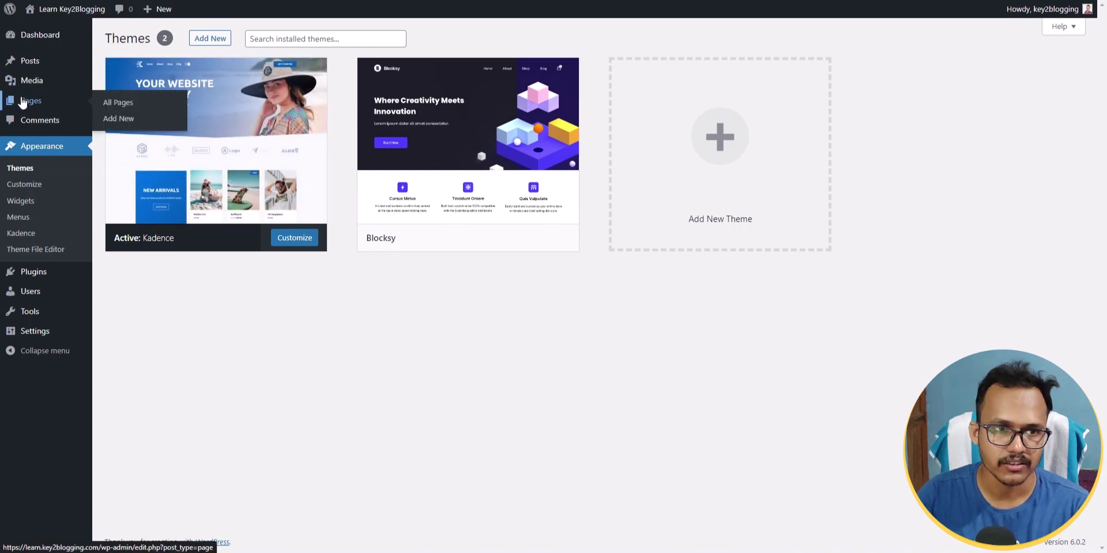
click(114, 102)
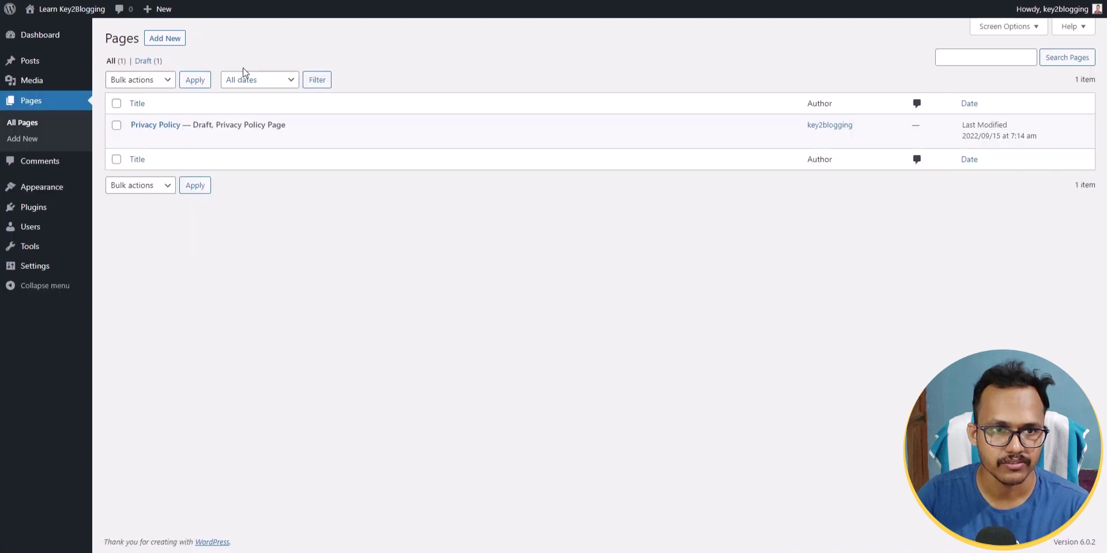
click(161, 42)
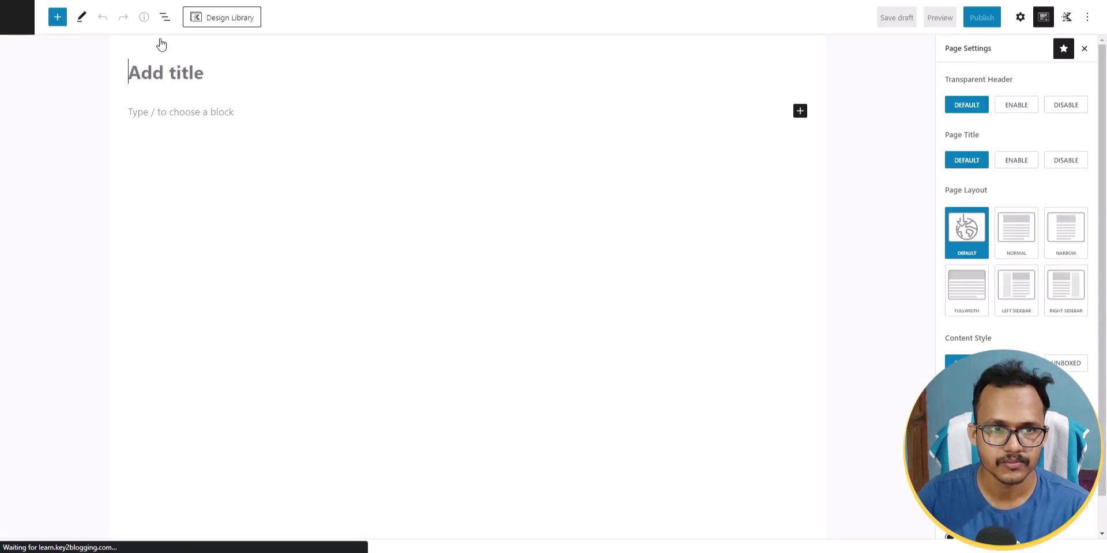
text(con)
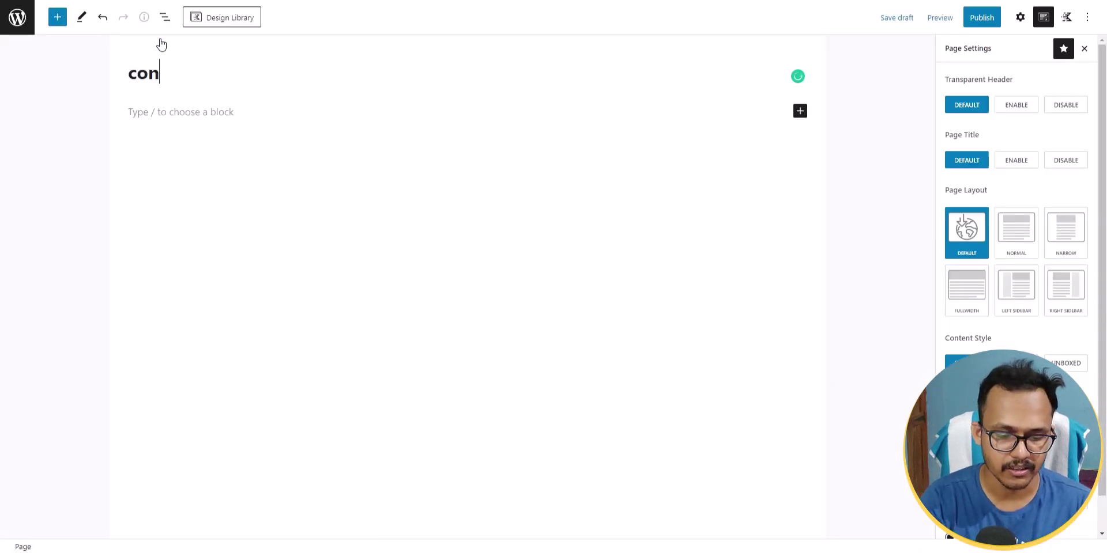
text(tact us)
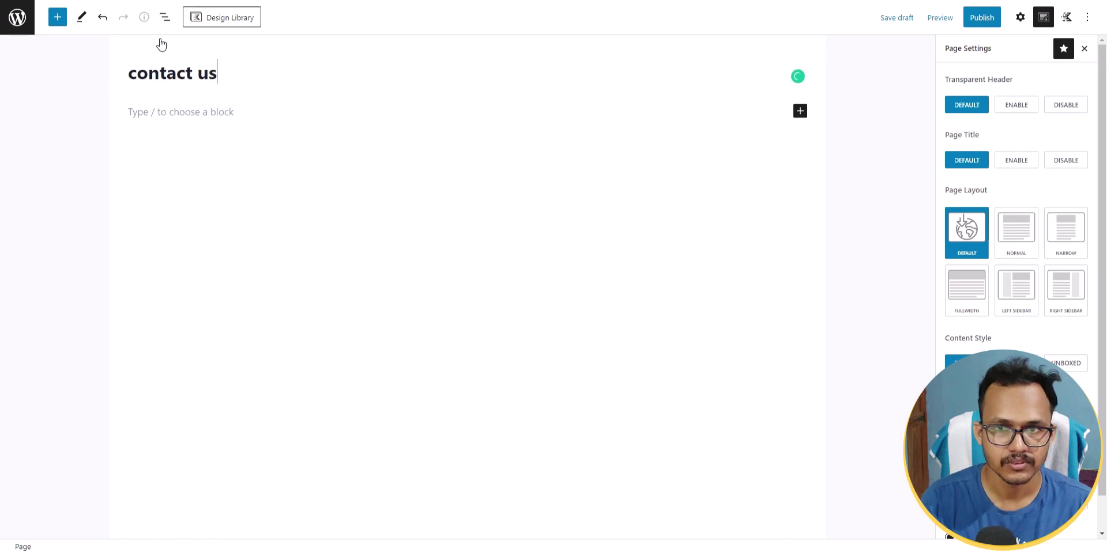
Step: Change the page's URL slug to 'contact' and publish it
click(1019, 19)
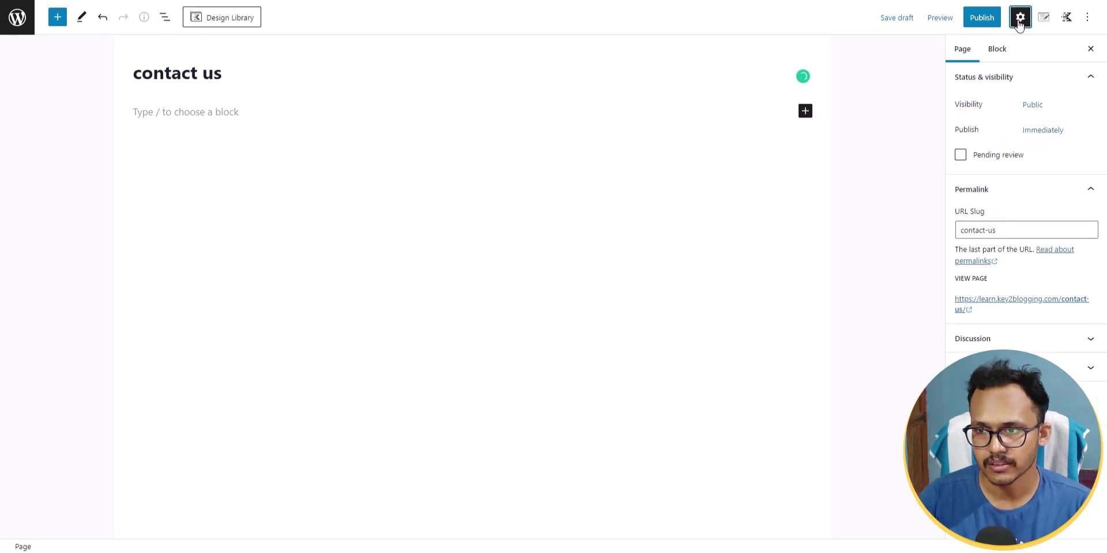
click(1008, 297)
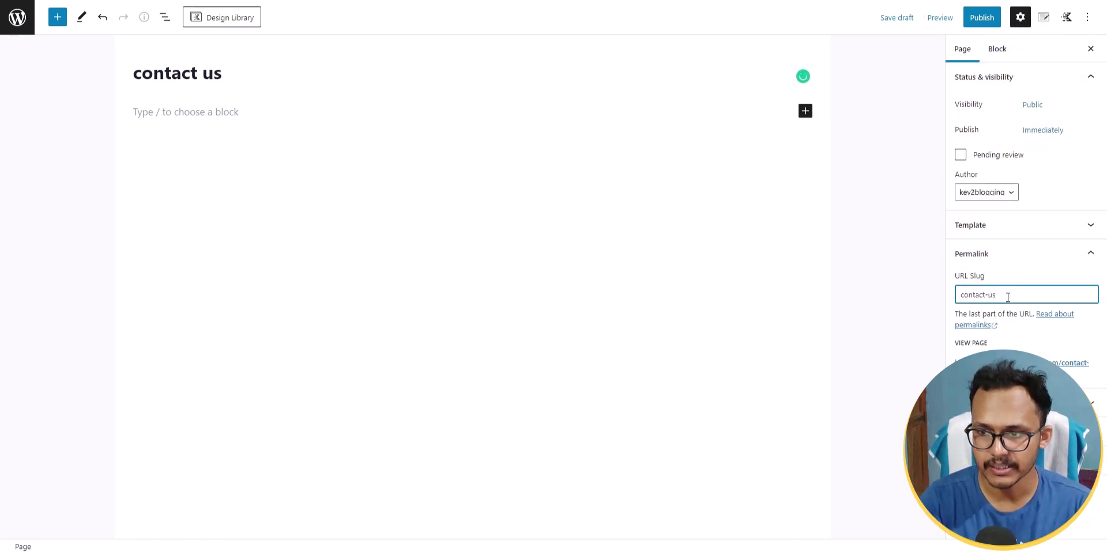
key(BackSpace)
key(BackSpace)
key(BackSpace)
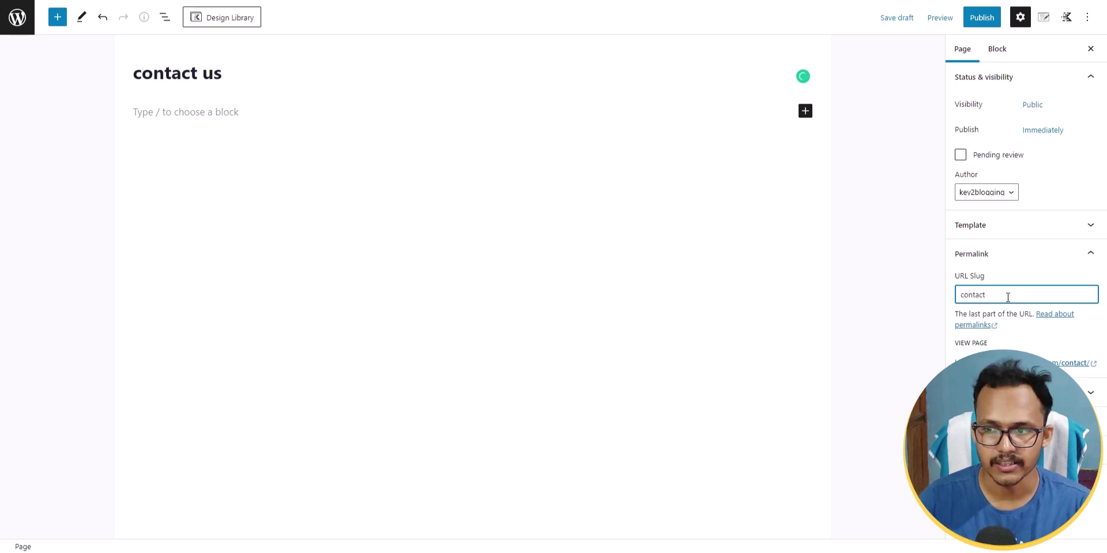
click(1063, 260)
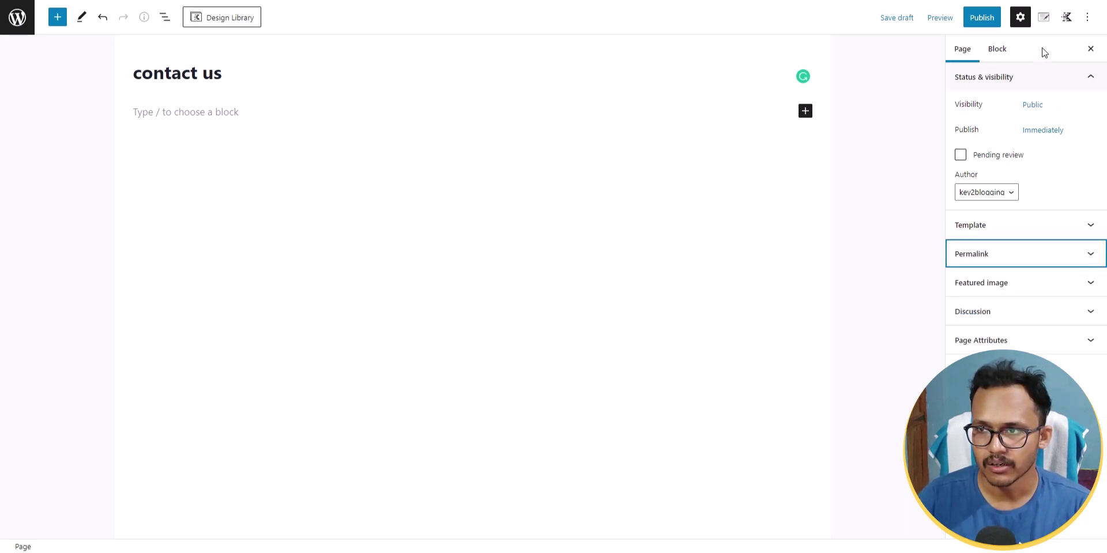
click(999, 23)
click(984, 21)
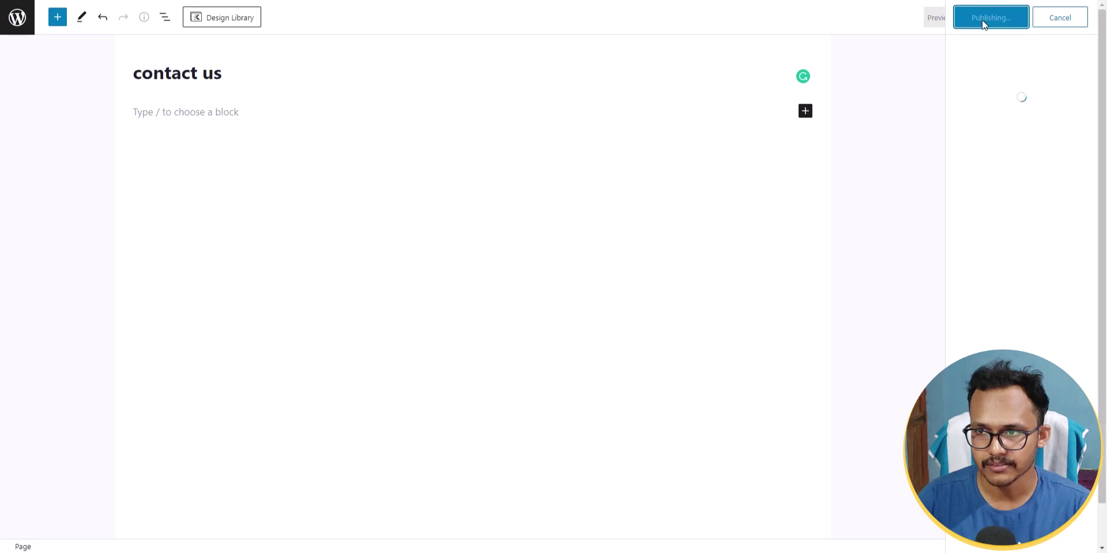
Step: View the published contact us page in a new tab, then return to the editor
right_click(998, 144)
click(970, 154)
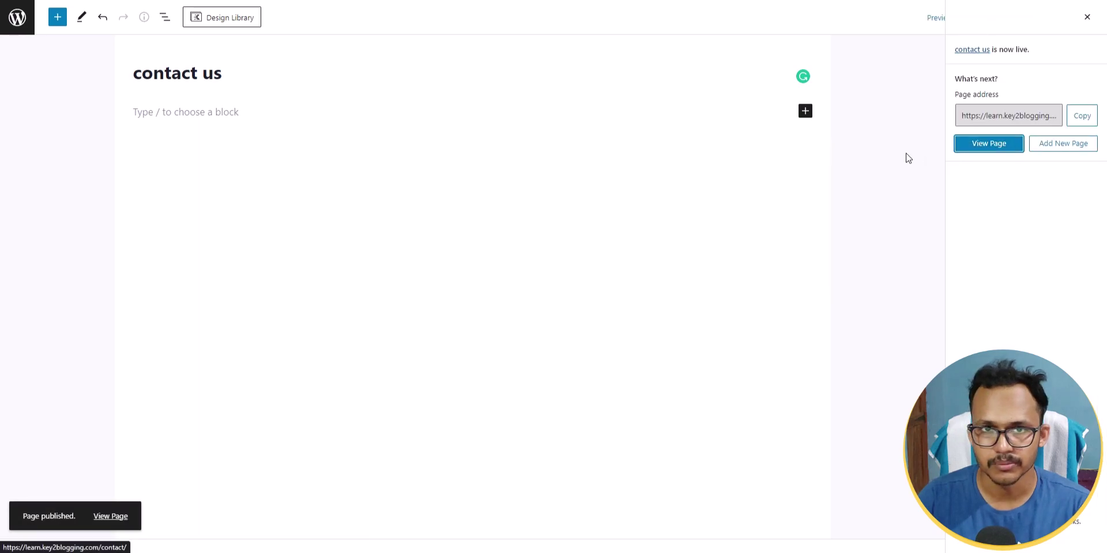
key(ctrl+Tab)
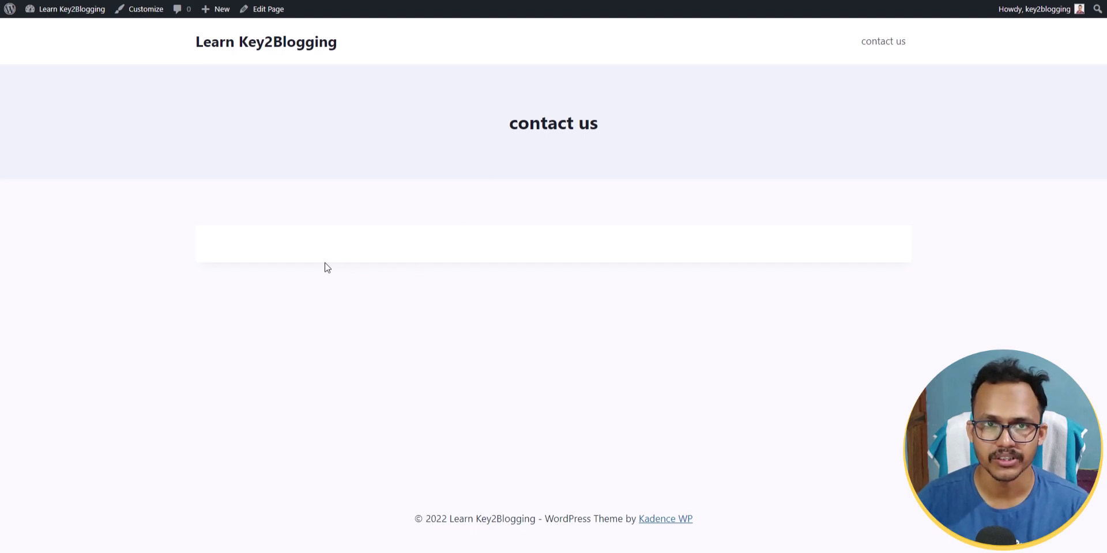
key(ctrl+w)
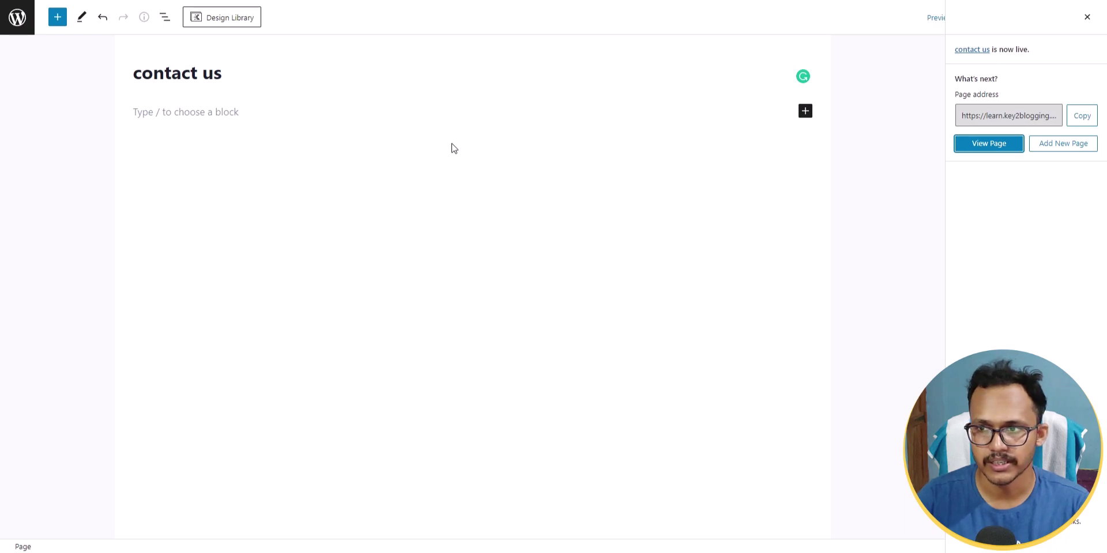
Step: Disable the page title, set the page layout to Fullwidth, and update the page
click(1087, 17)
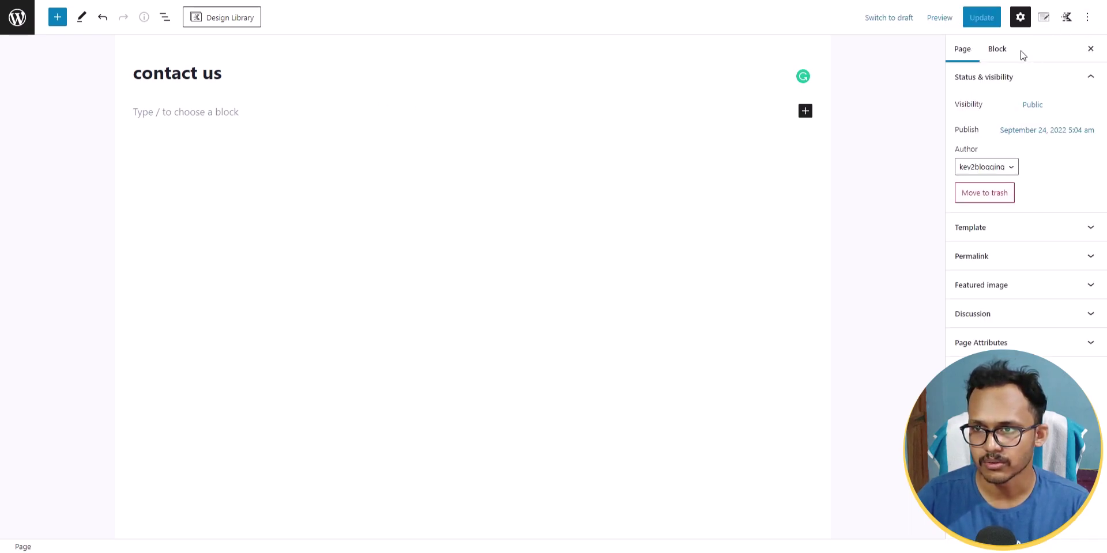
click(1043, 17)
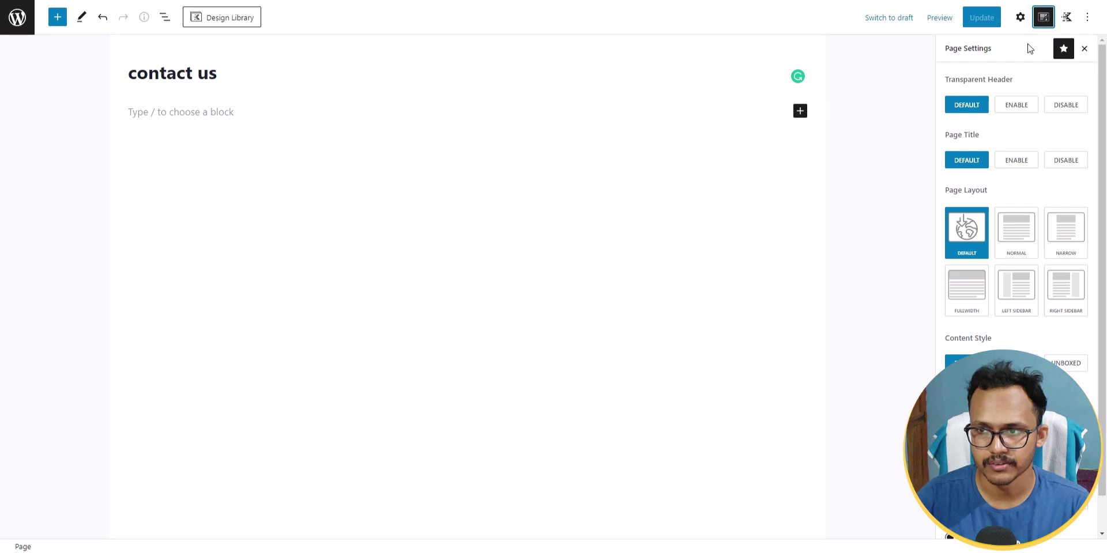
click(1067, 161)
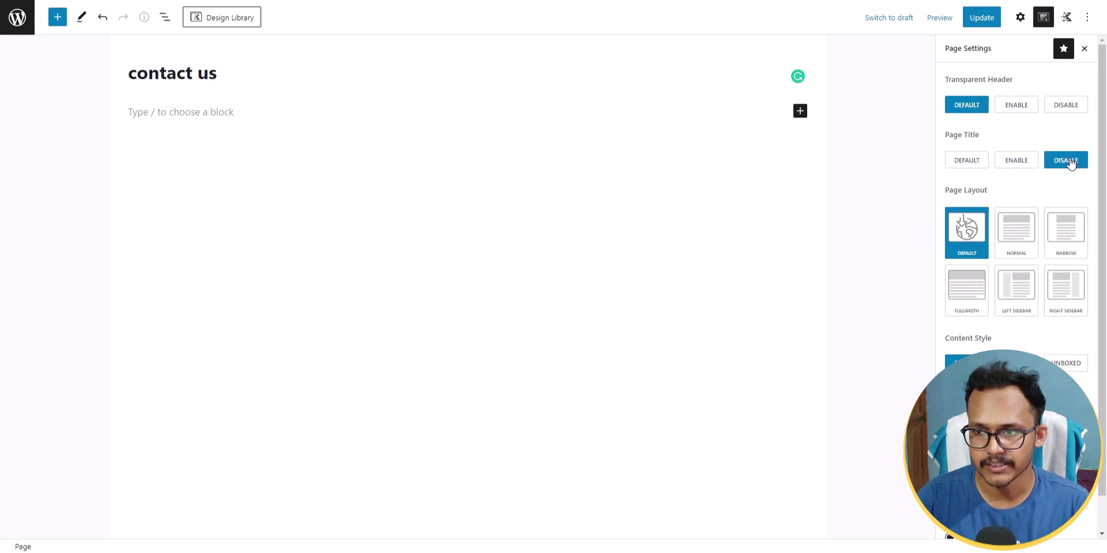
click(973, 292)
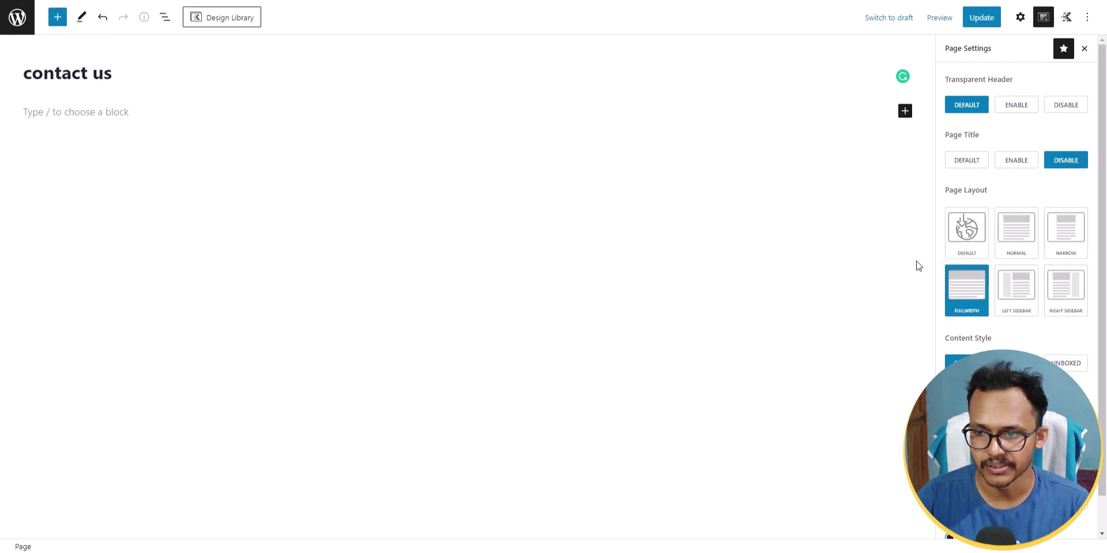
click(981, 17)
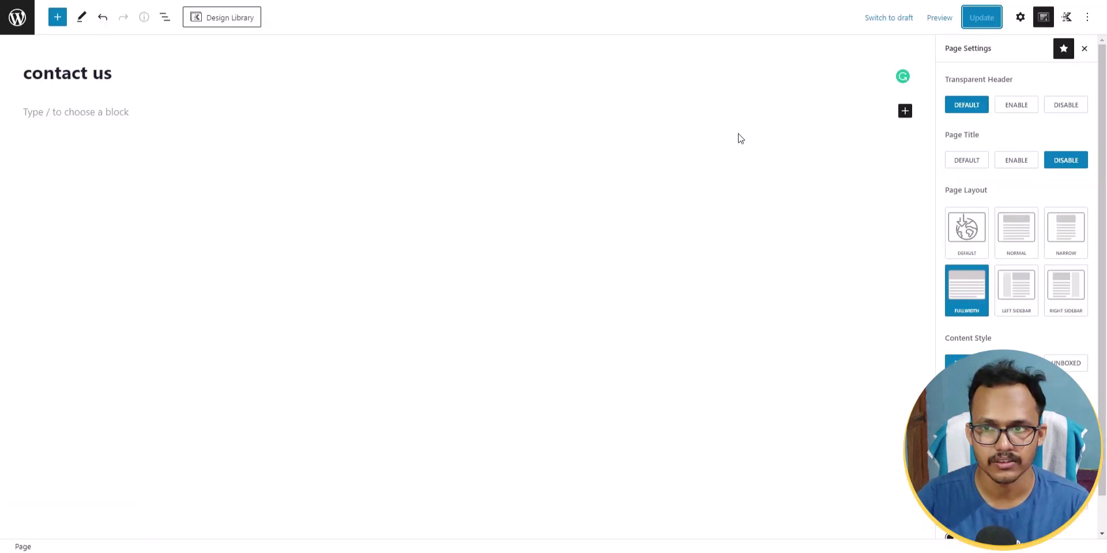
Step: Add a Row Layout block split into two equal columns
click(905, 112)
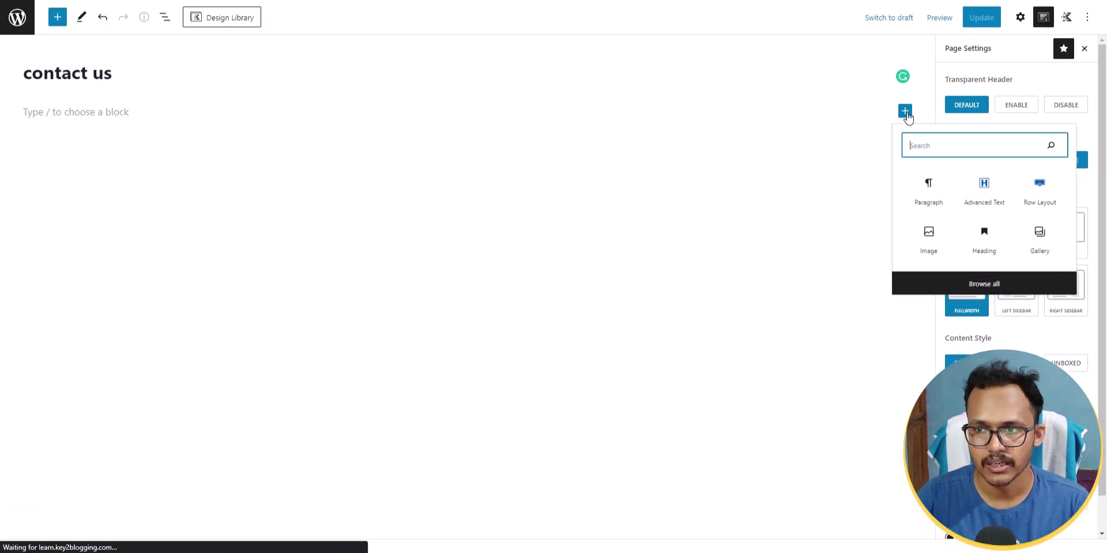
click(1041, 199)
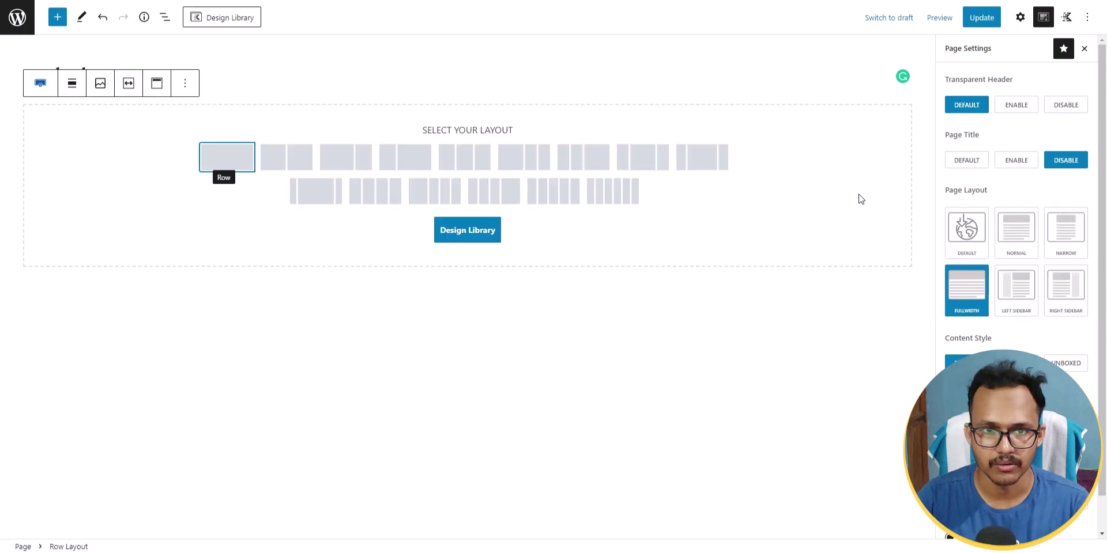
click(292, 161)
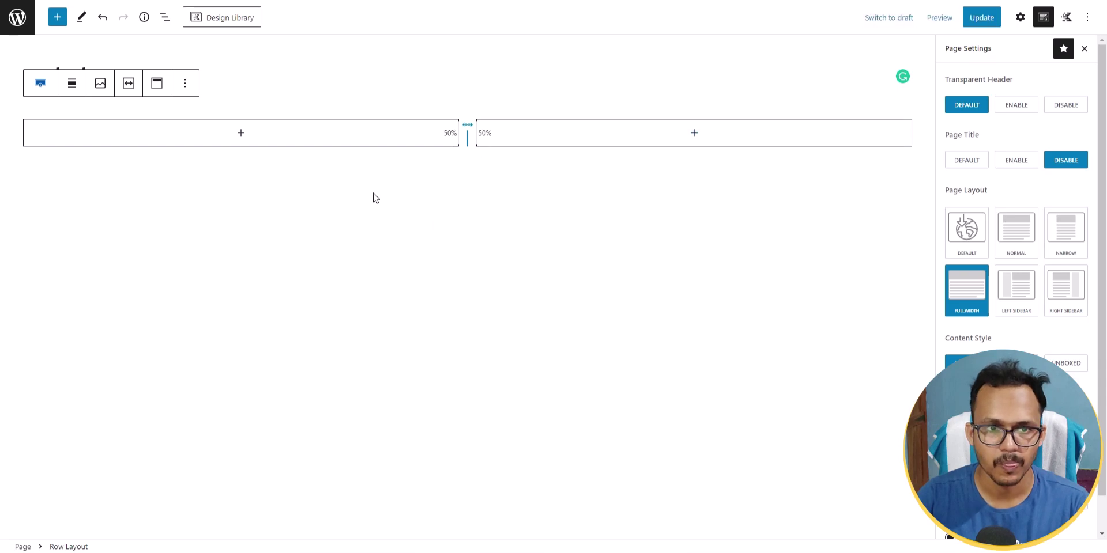
Step: Add an Advanced Text block to the left column holding 'Have questions? Shoot us an Email.' from the live page
click(241, 133)
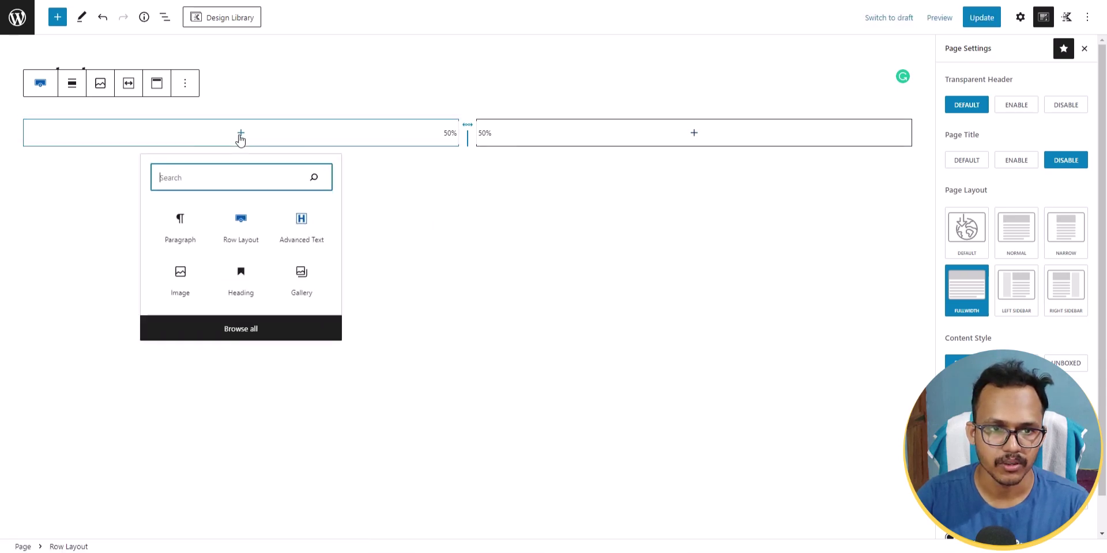
click(300, 231)
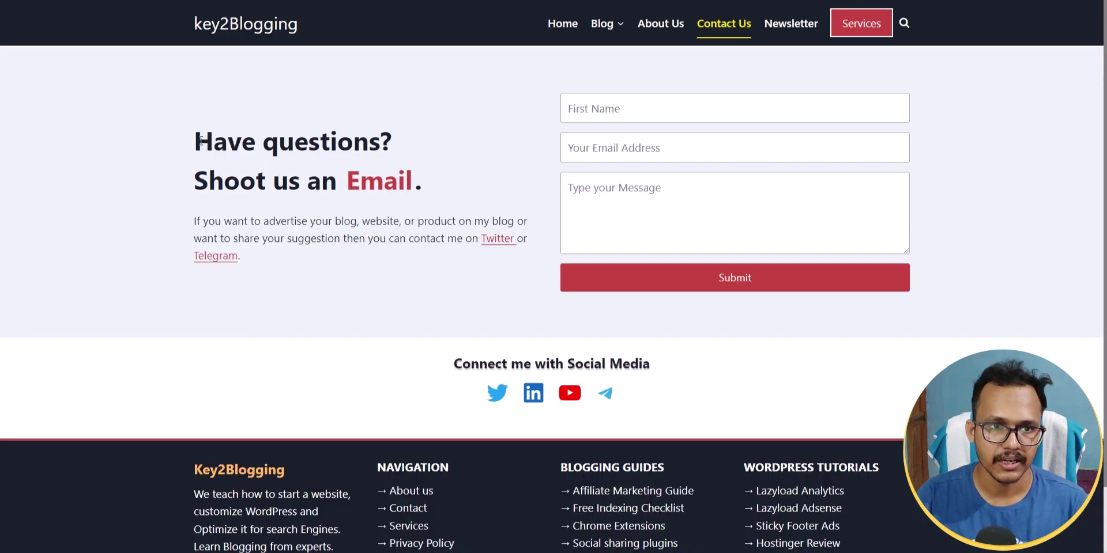
drag(213, 138, 361, 184)
click(391, 176)
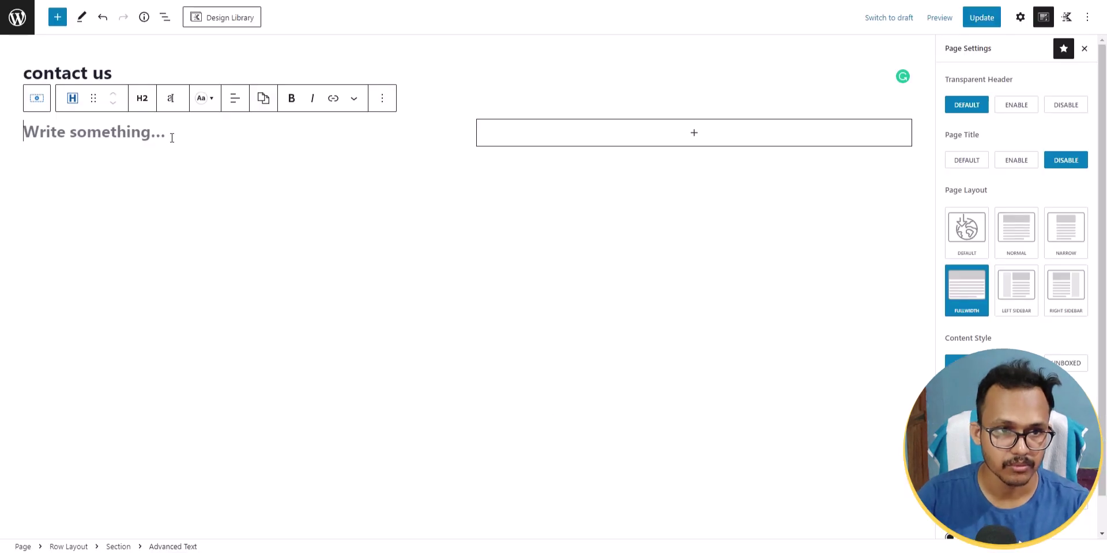
text(Have questions? Shoot us an Email.)
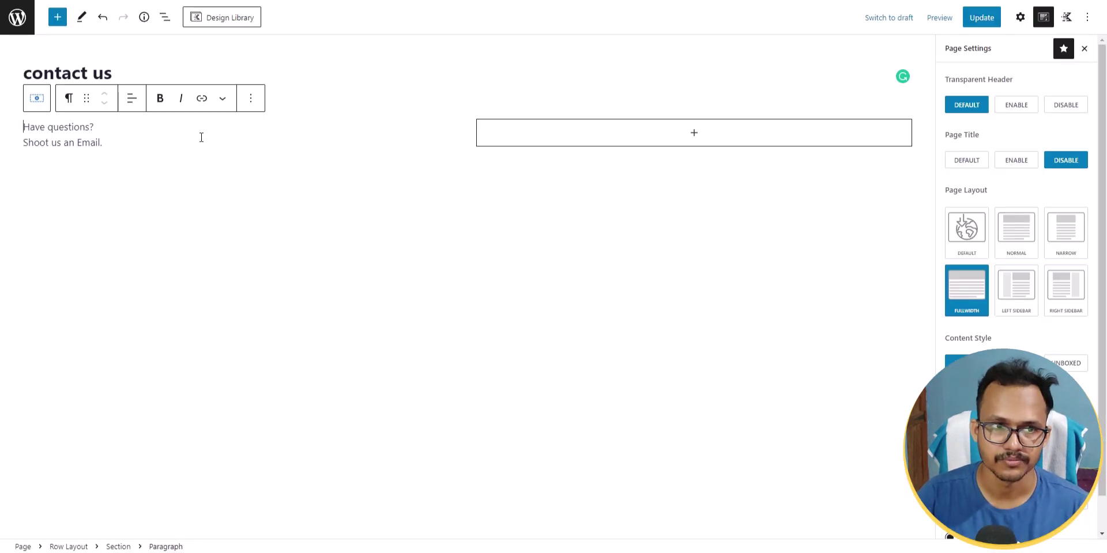
Step: Convert the left-column text to an Advanced Text H2 heading with a 55 px font size
click(250, 98)
click(277, 133)
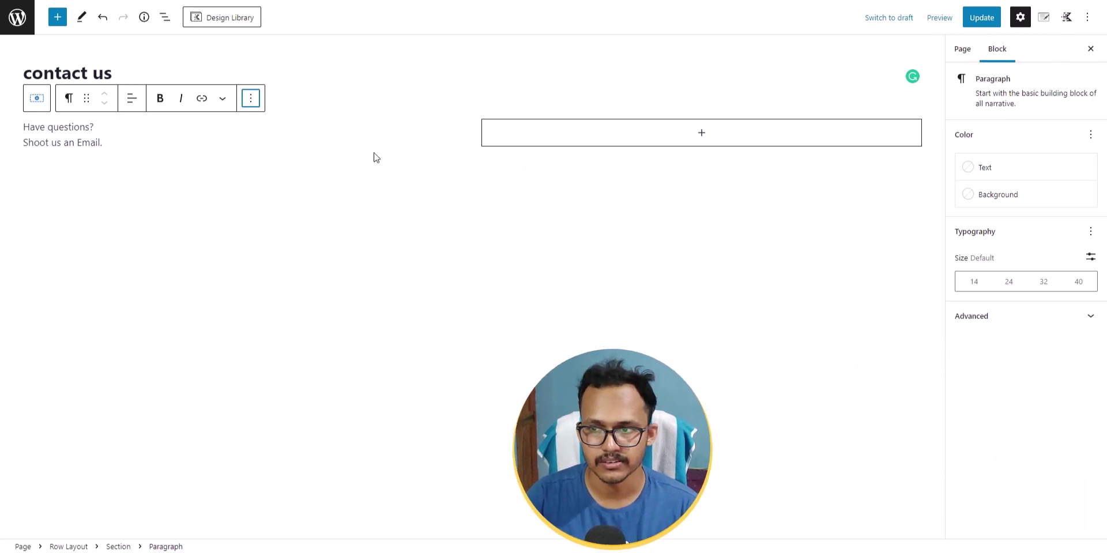
click(68, 99)
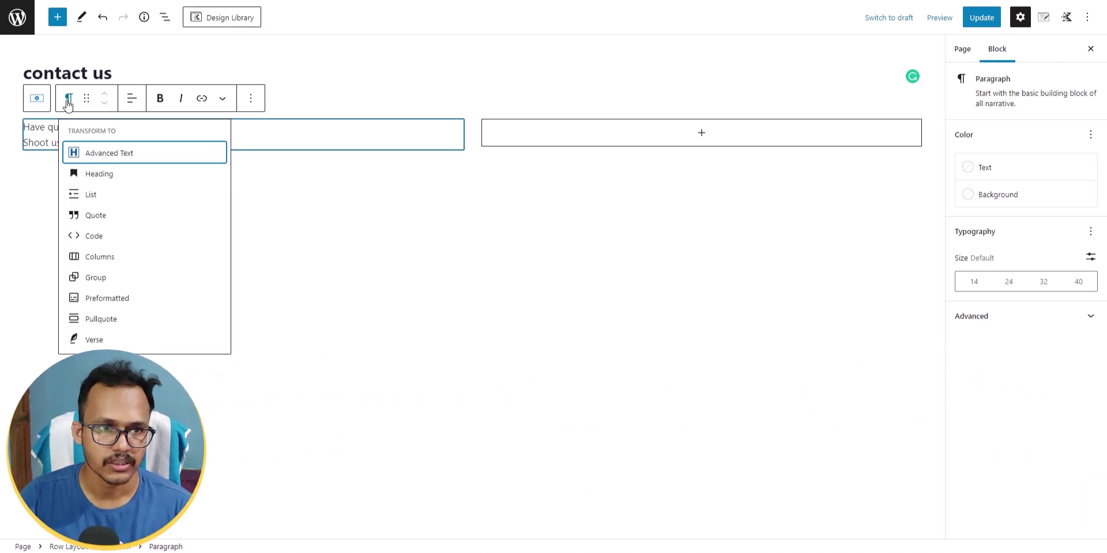
click(93, 153)
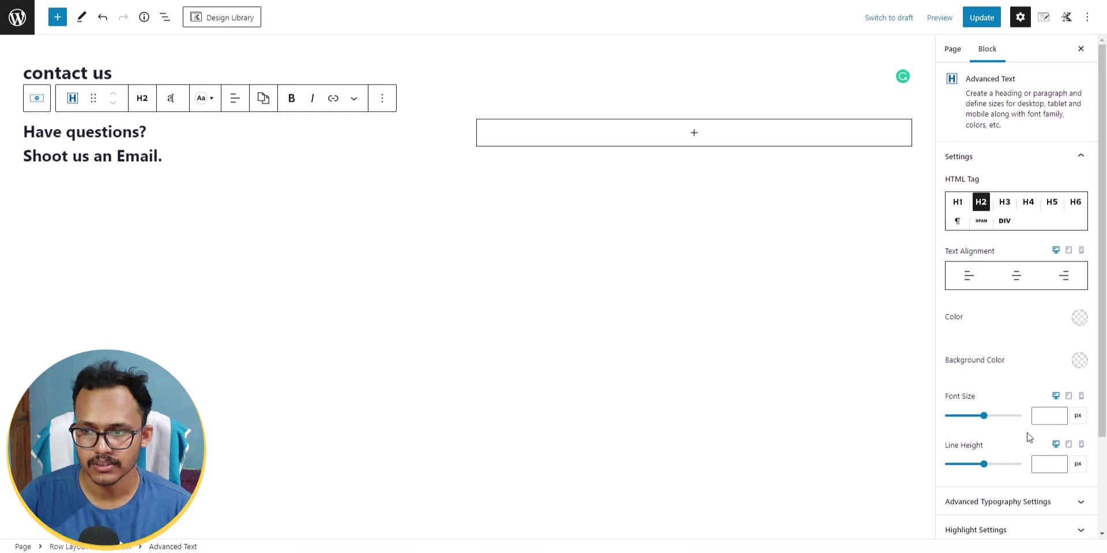
click(1042, 416)
text(52)
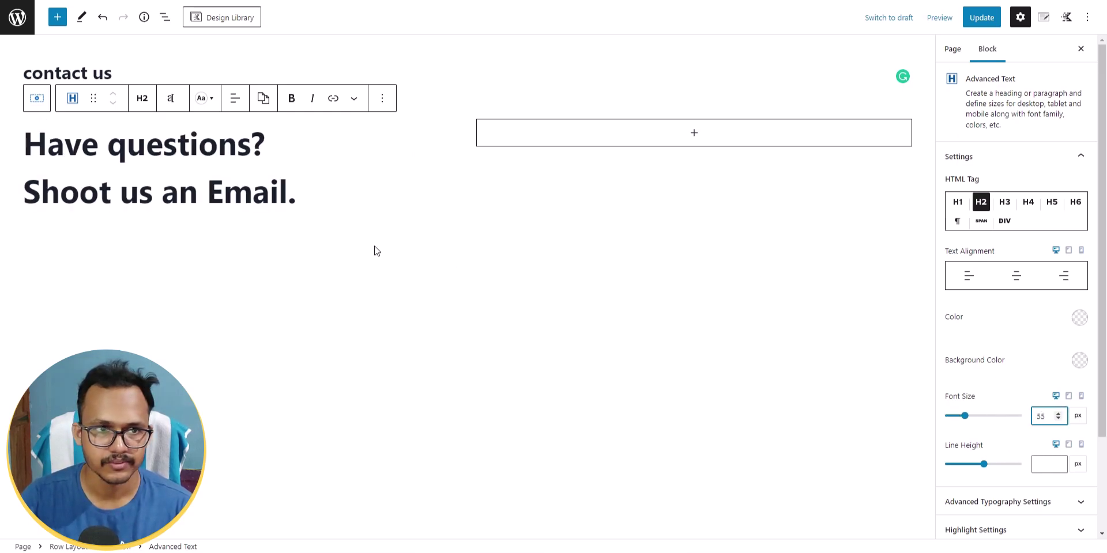
click(69, 546)
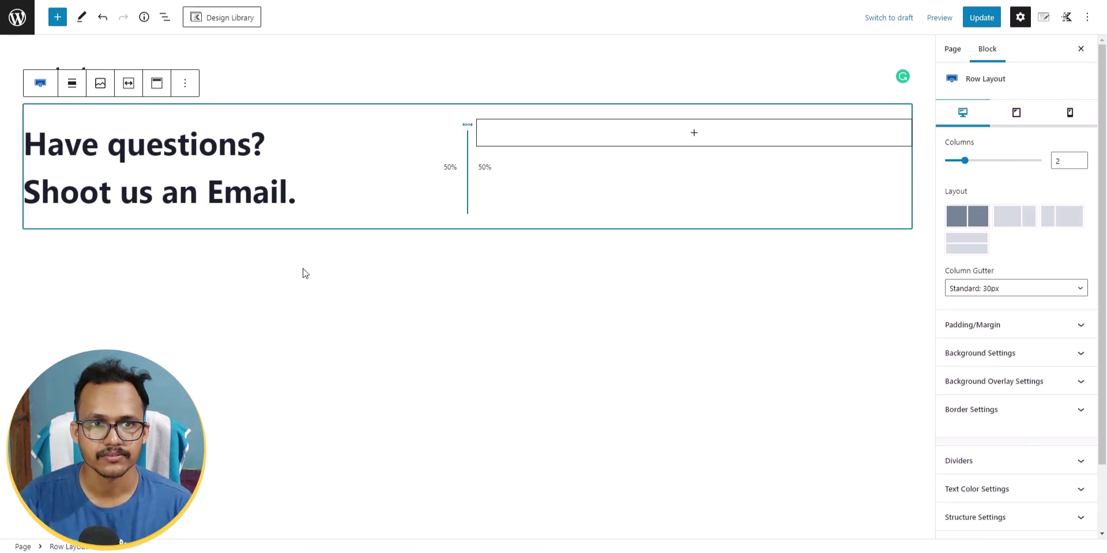
Step: Give the row an EDF2F7 background and 120 px top and bottom padding
click(1046, 361)
click(1080, 416)
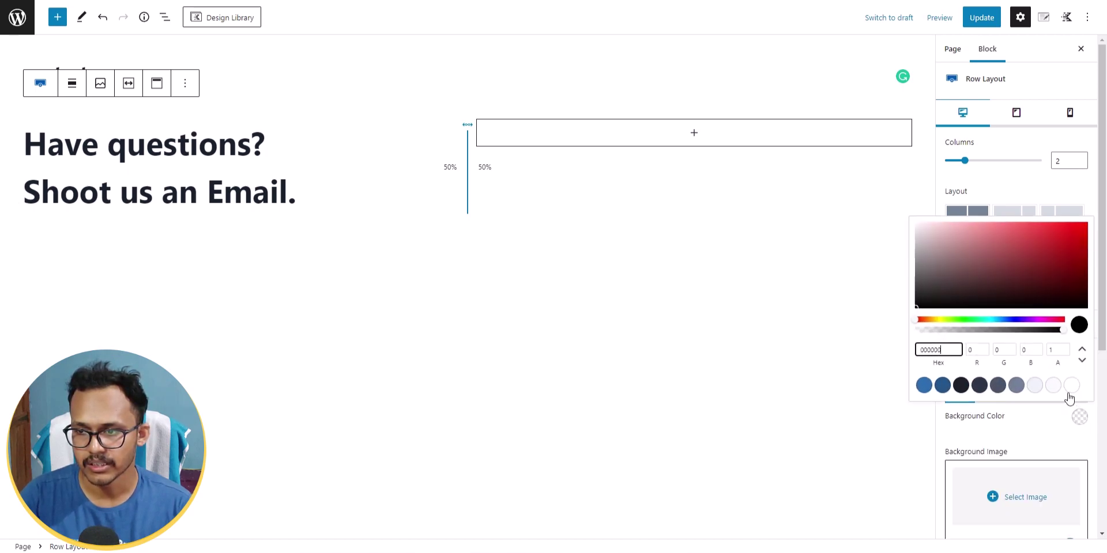
click(1035, 385)
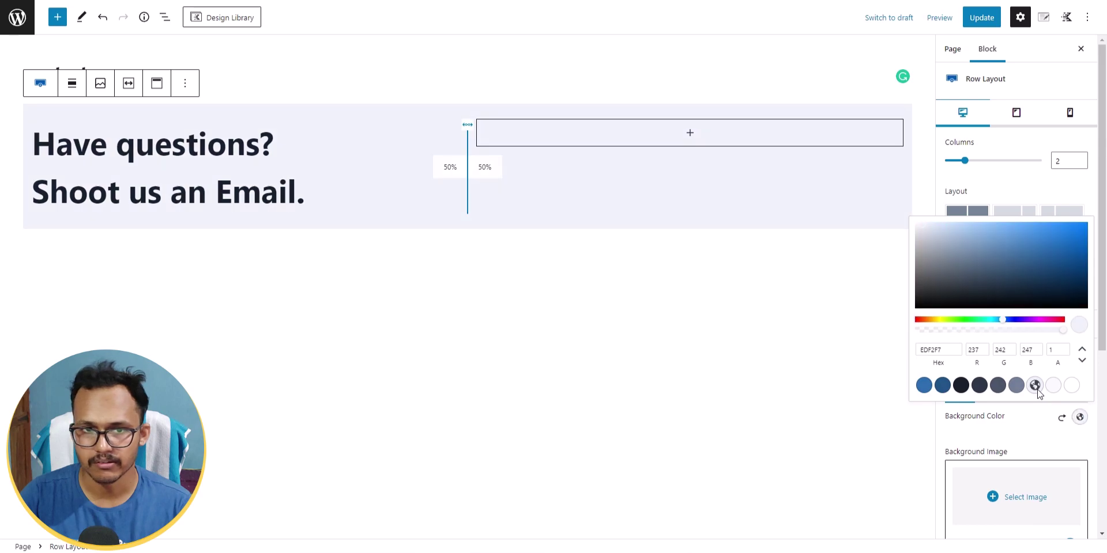
click(1050, 430)
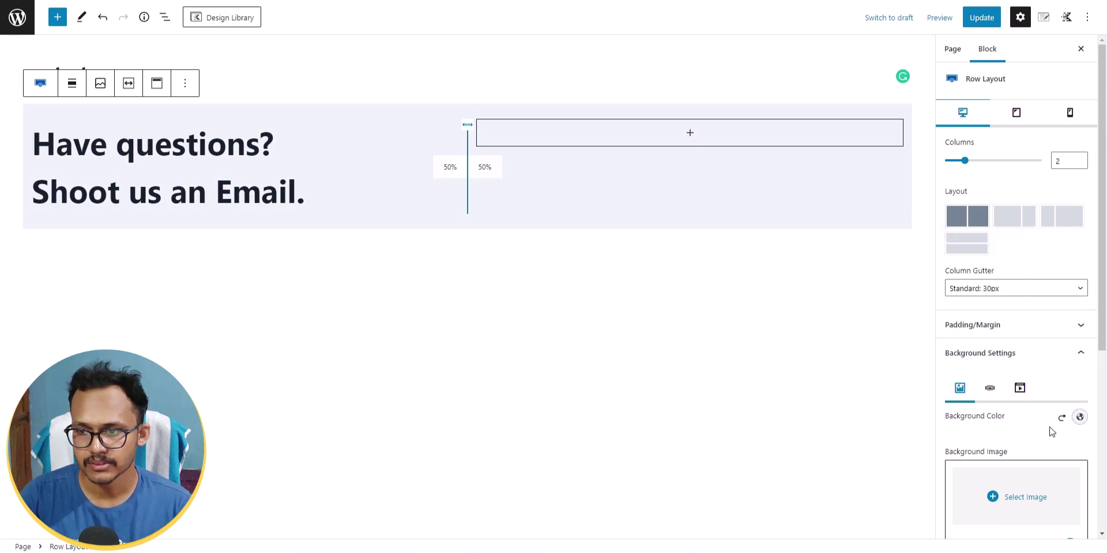
click(1054, 331)
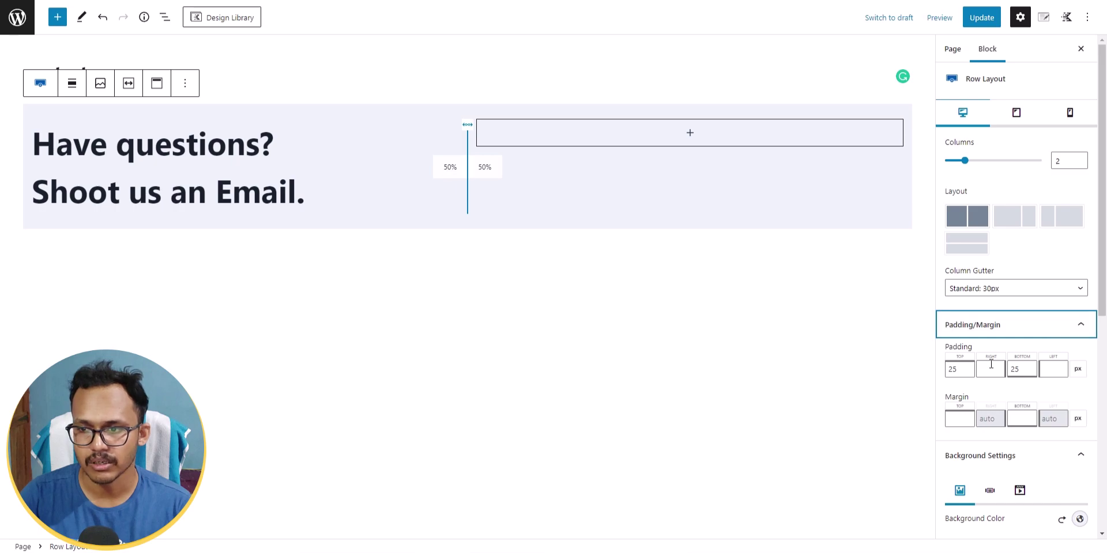
click(963, 370)
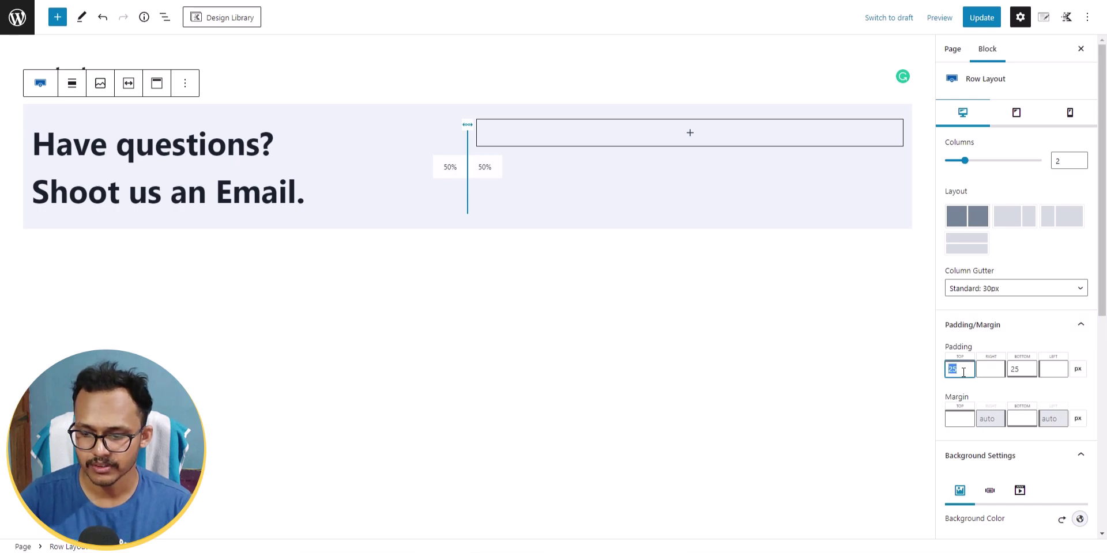
text(120)
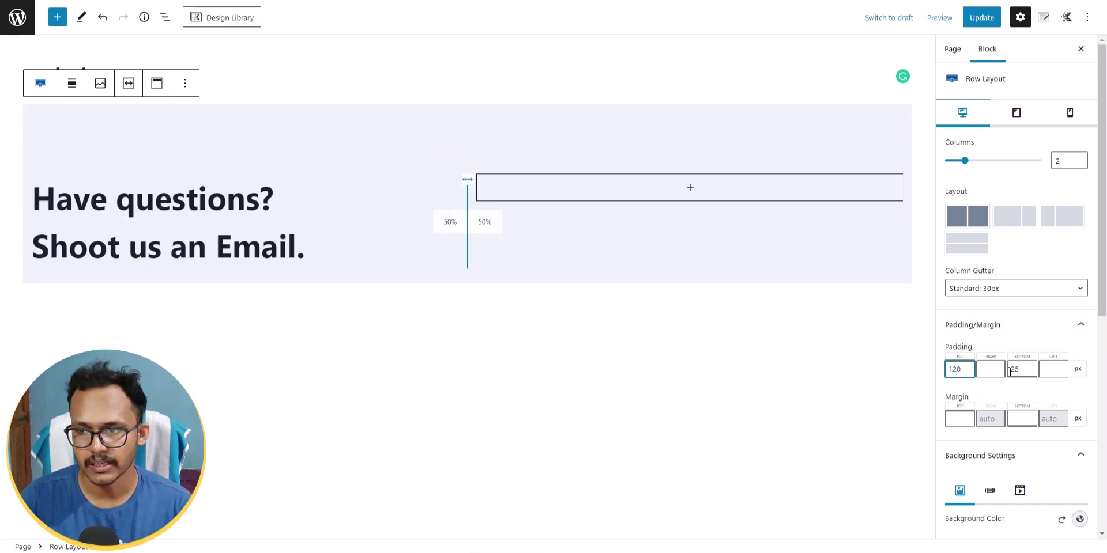
drag(1010, 371, 1024, 369)
text(120)
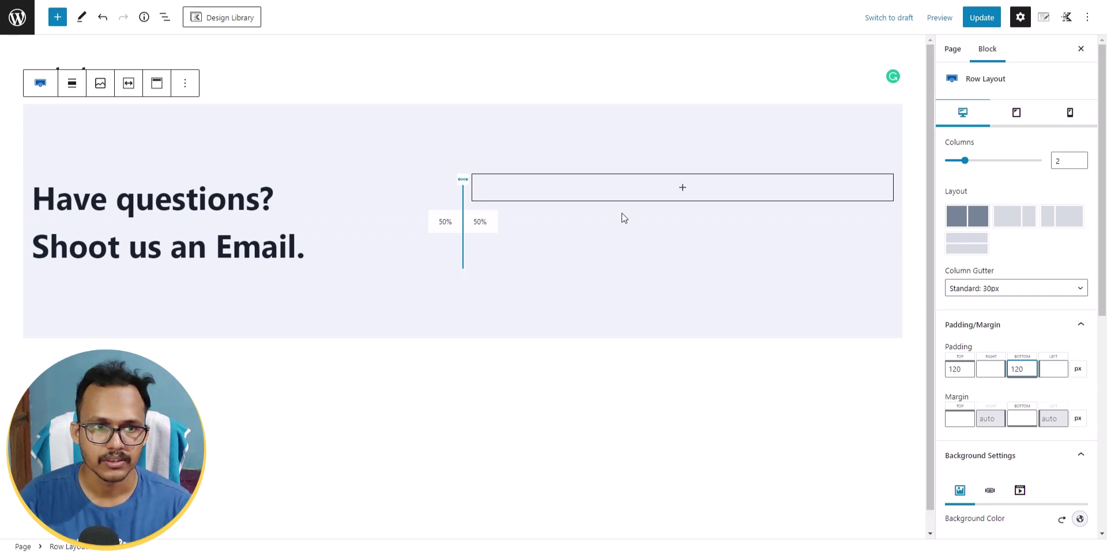
click(147, 111)
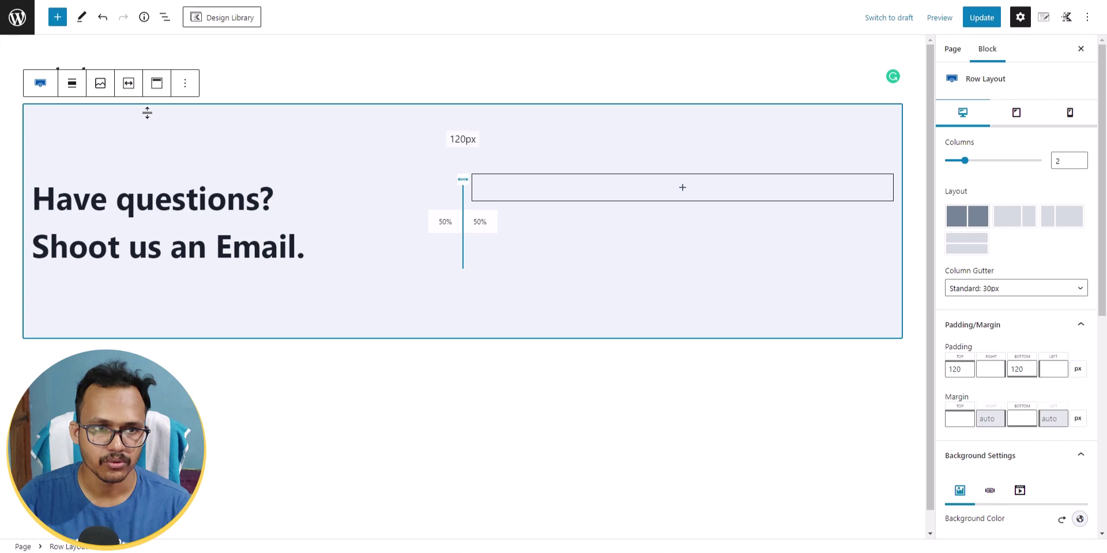
Step: Make the row use the theme's inner content width and full-width alignment
click(128, 91)
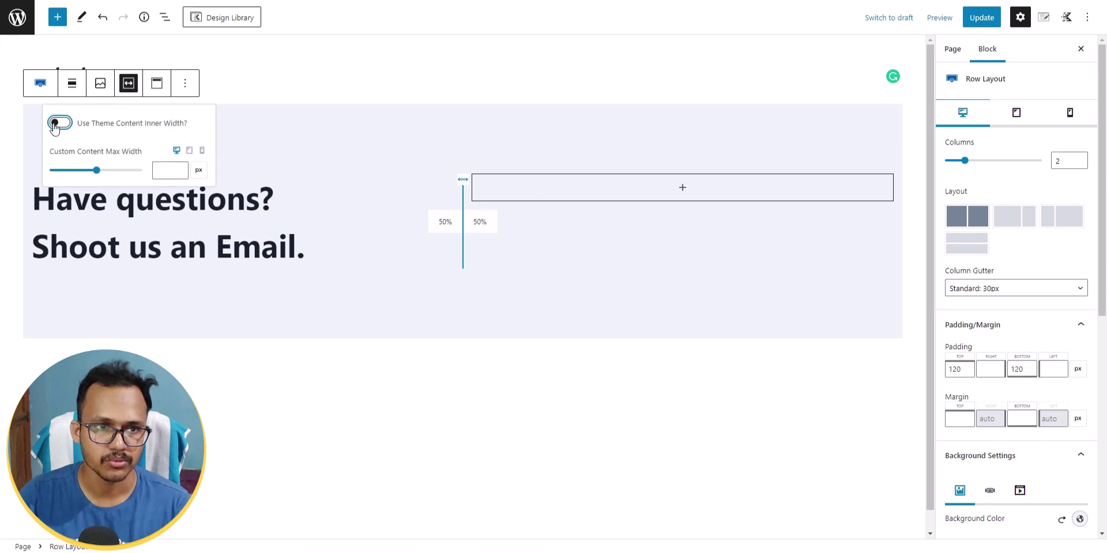
click(59, 122)
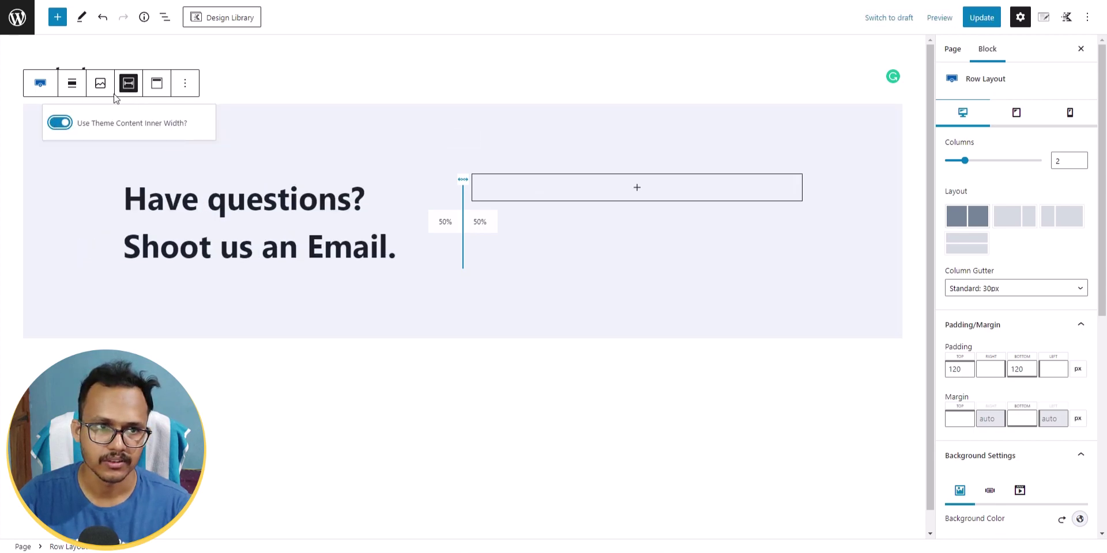
click(72, 85)
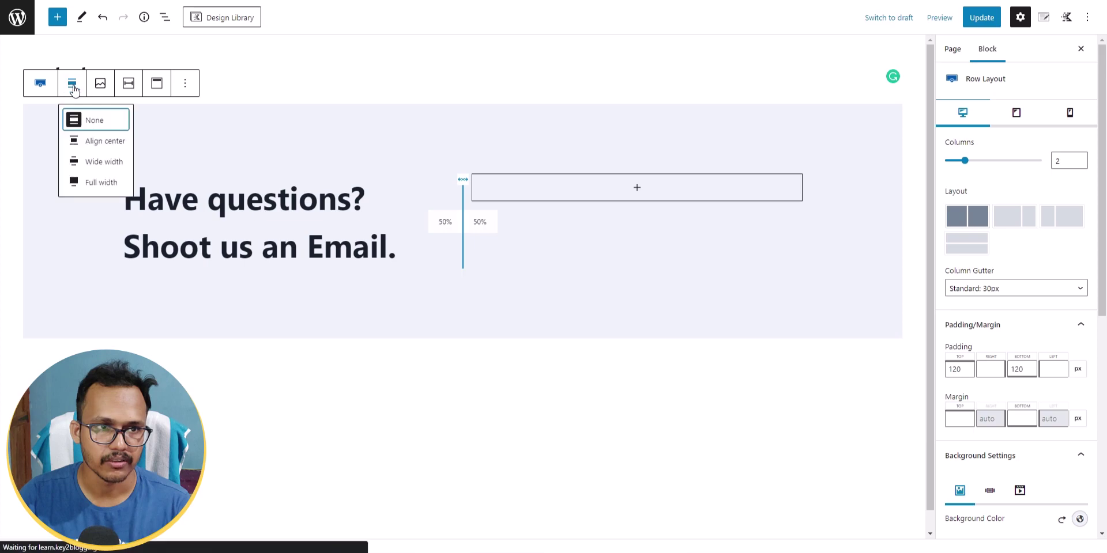
click(100, 182)
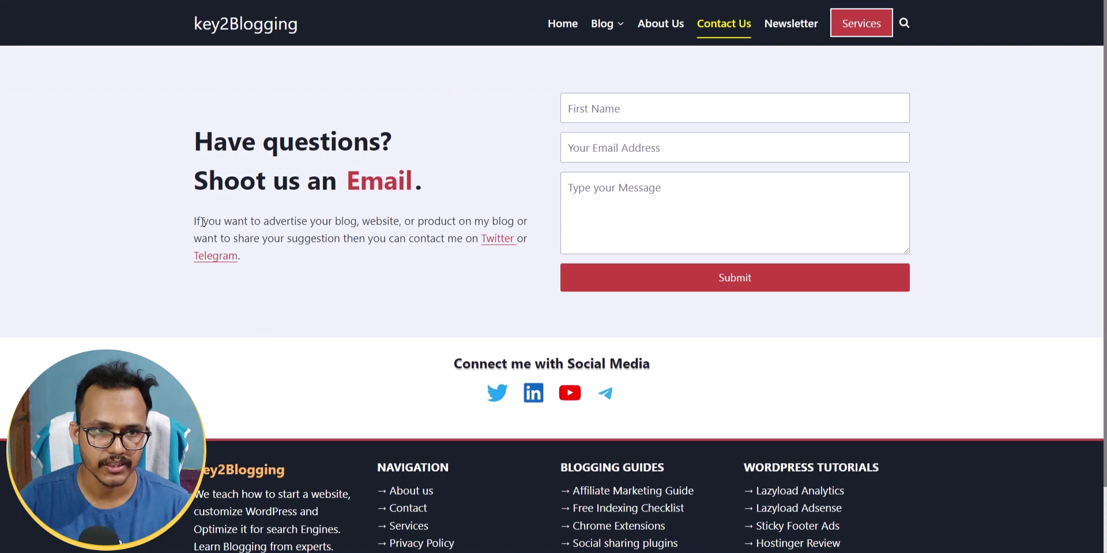
Step: Paste the live page's contact paragraph below the heading as an Advanced Text paragraph
triple_click(196, 221)
key(ctrl+c)
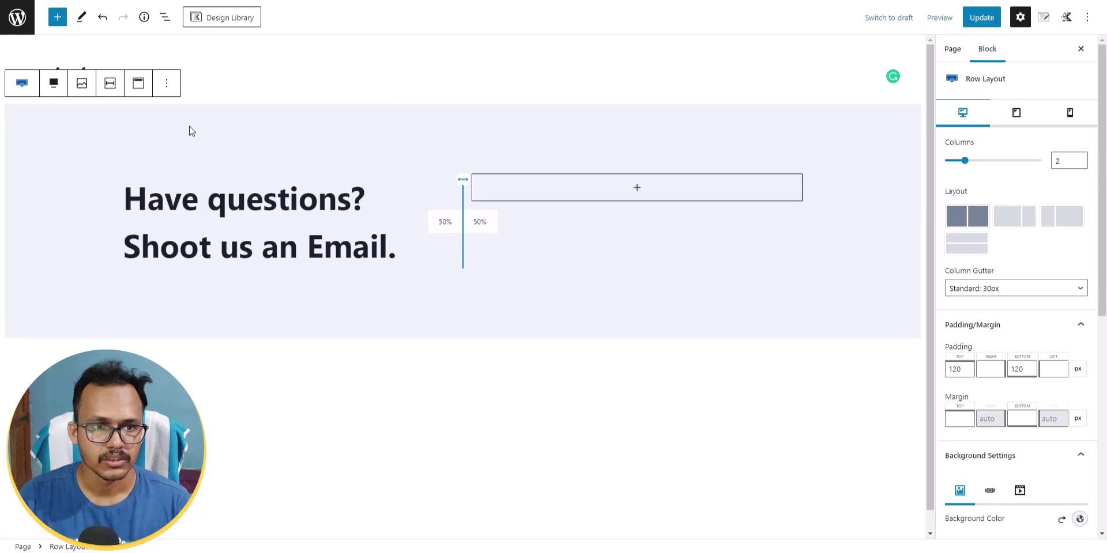
click(402, 251)
key(Return)
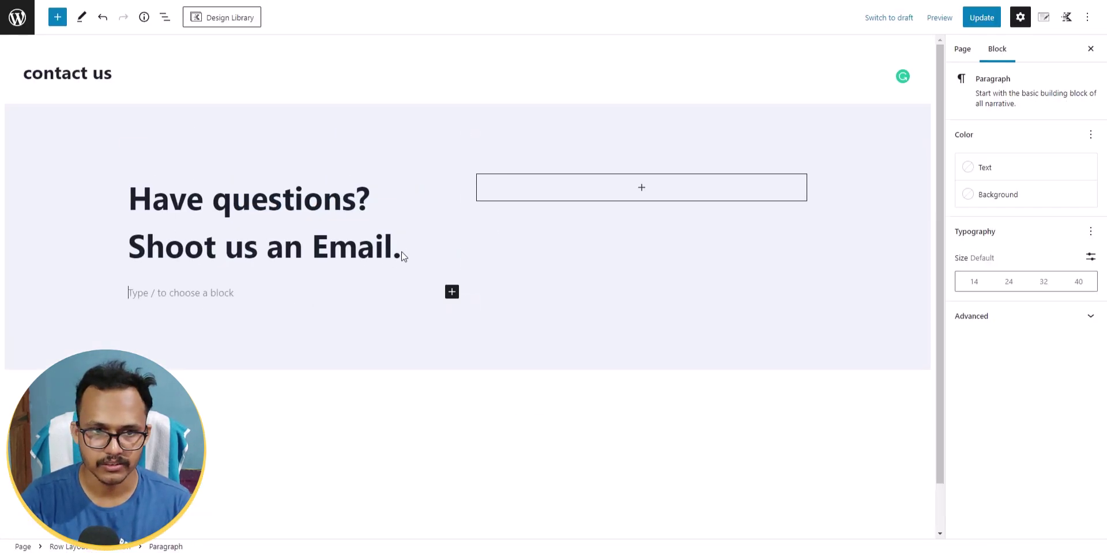
key(ctrl+v)
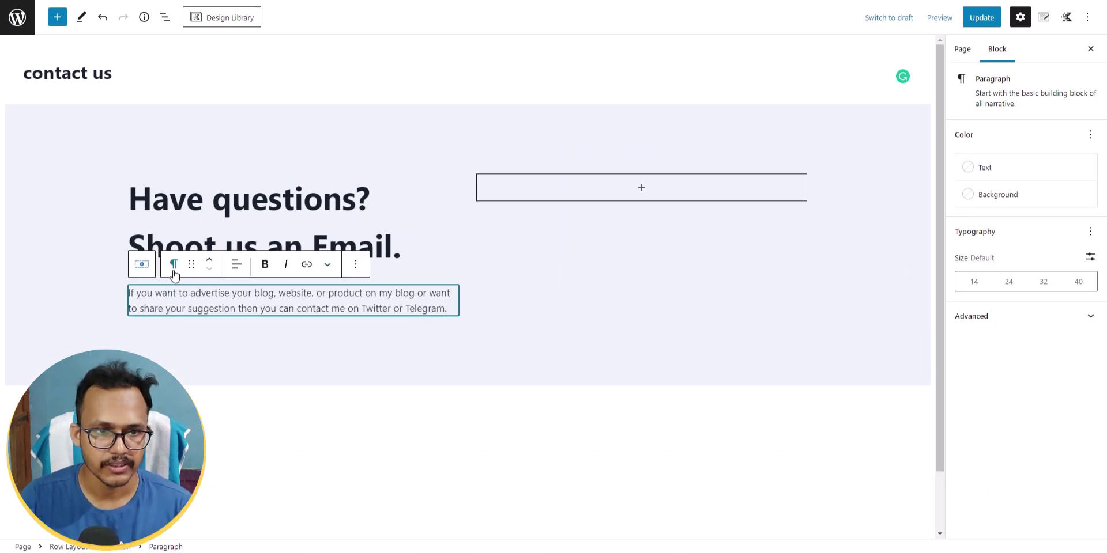
click(173, 264)
click(225, 319)
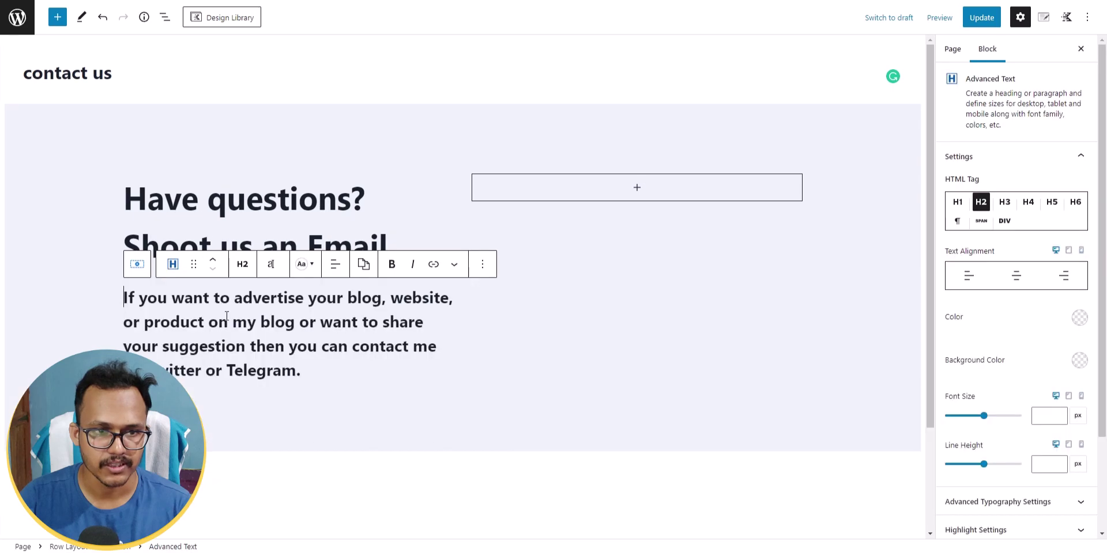
click(242, 264)
click(261, 447)
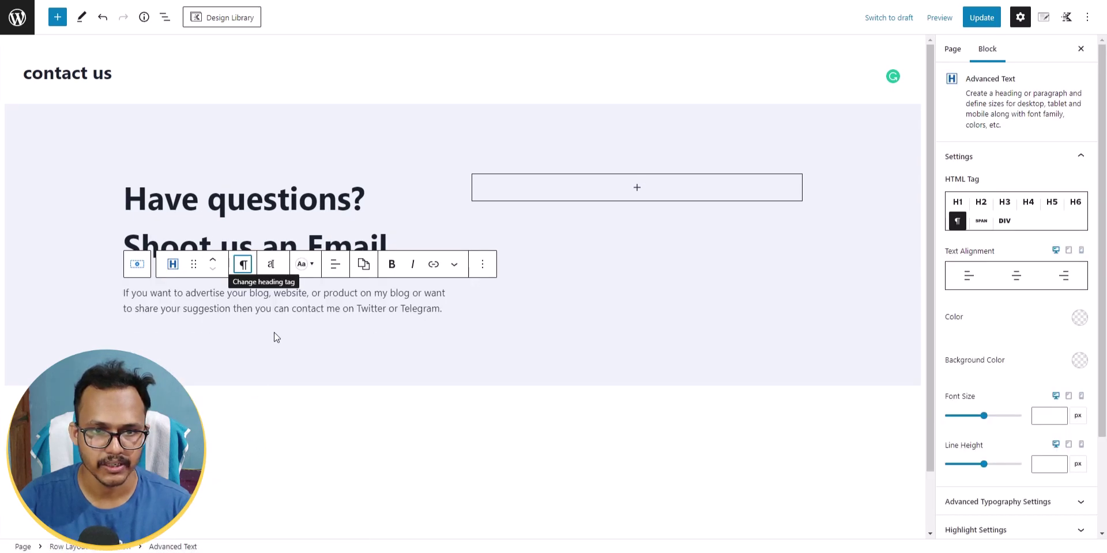
Step: Set the paragraph's font size to 19 px
click(1042, 416)
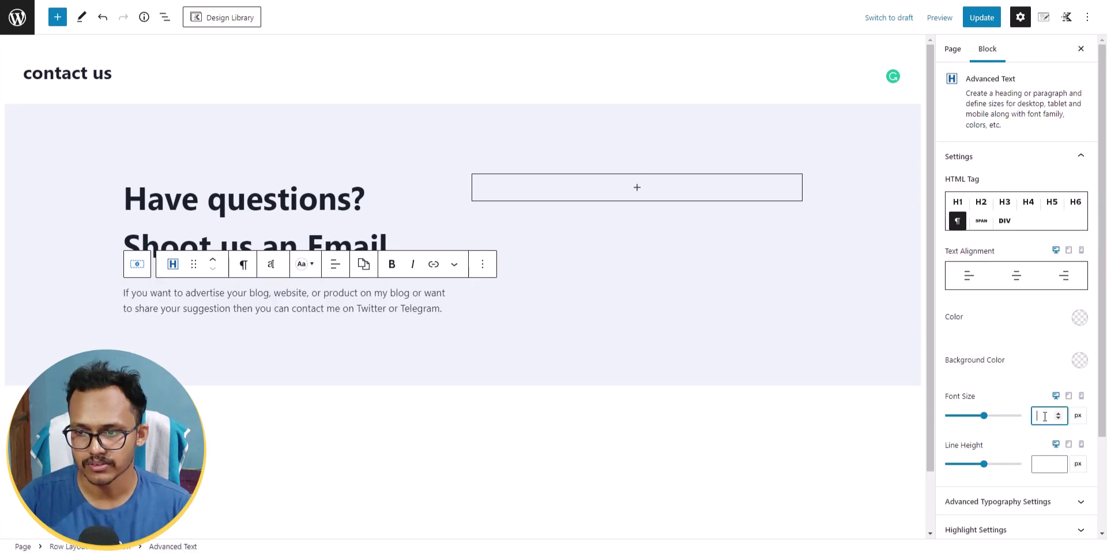
text(22)
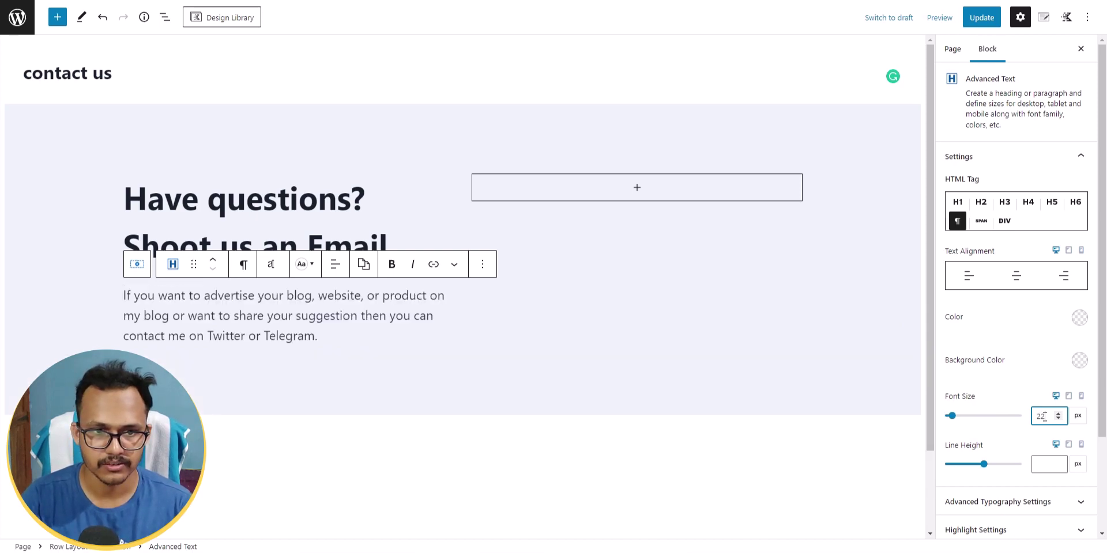
key(BackSpace)
key(BackSpace)
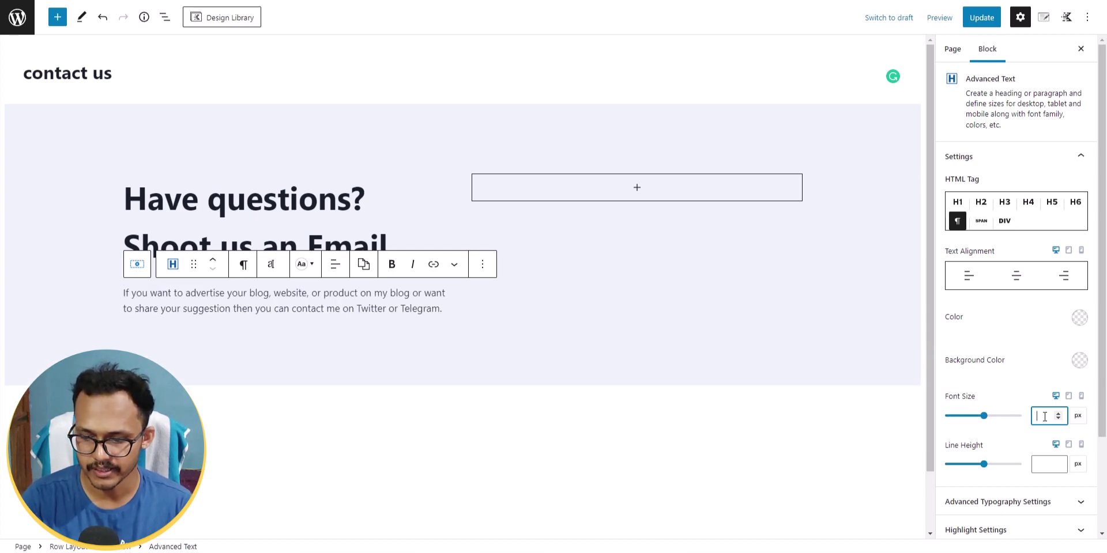
text(19)
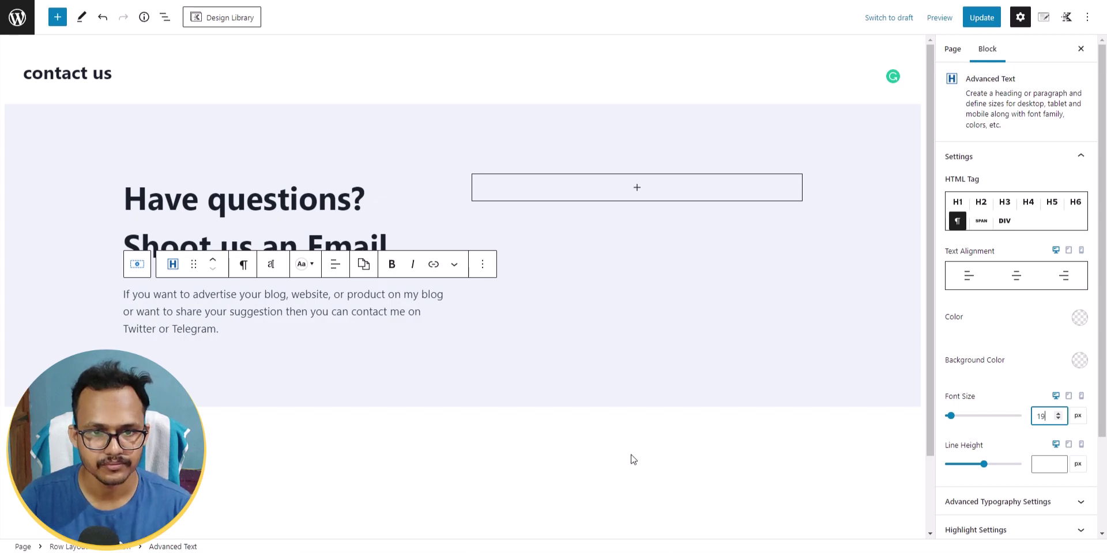
double_click(141, 330)
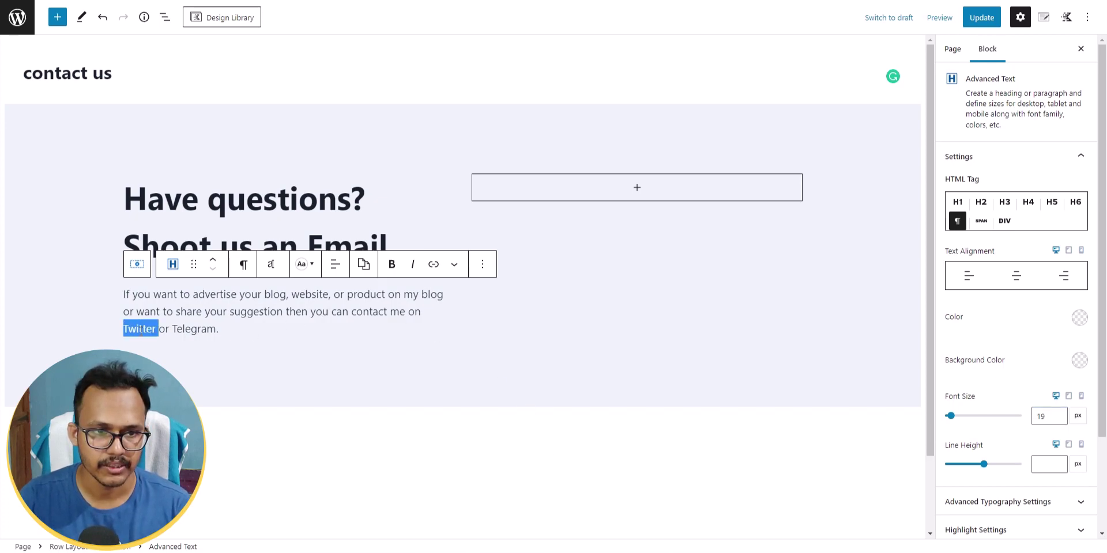
double_click(194, 329)
click(223, 329)
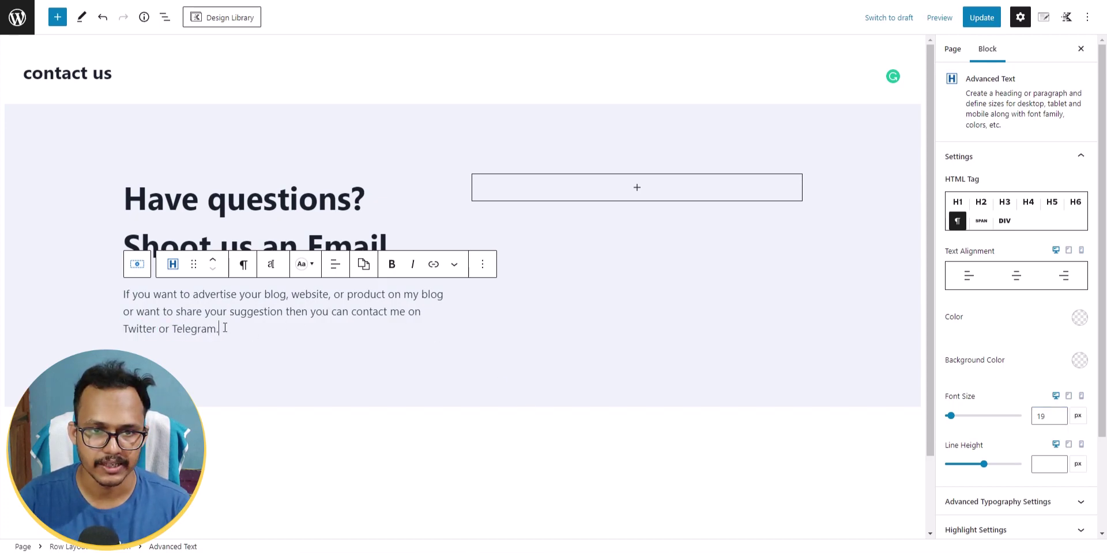
Step: Insert a Form block with Name, Email and Message fields into the right column and update the page
click(635, 190)
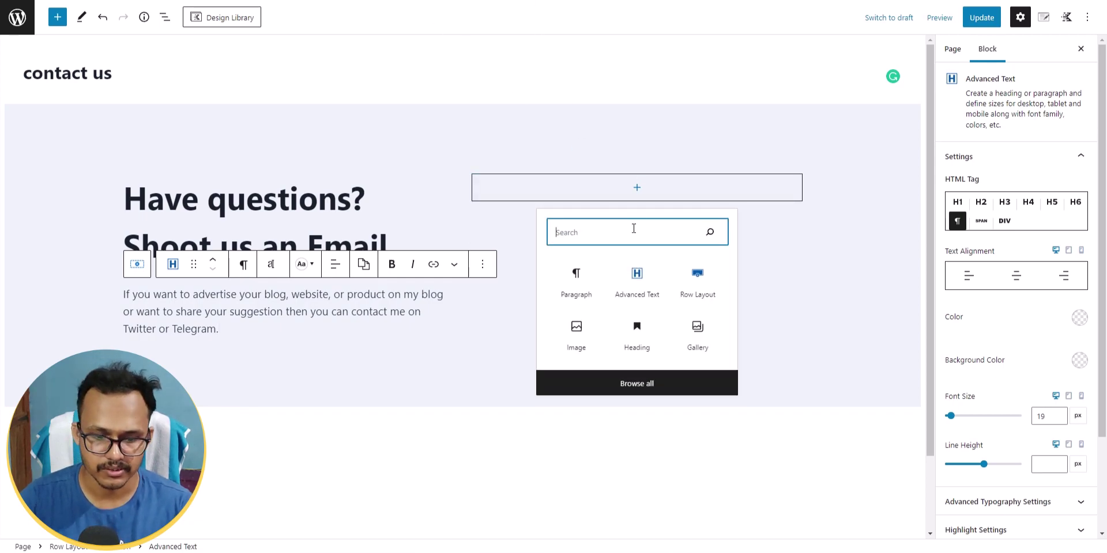
text(form)
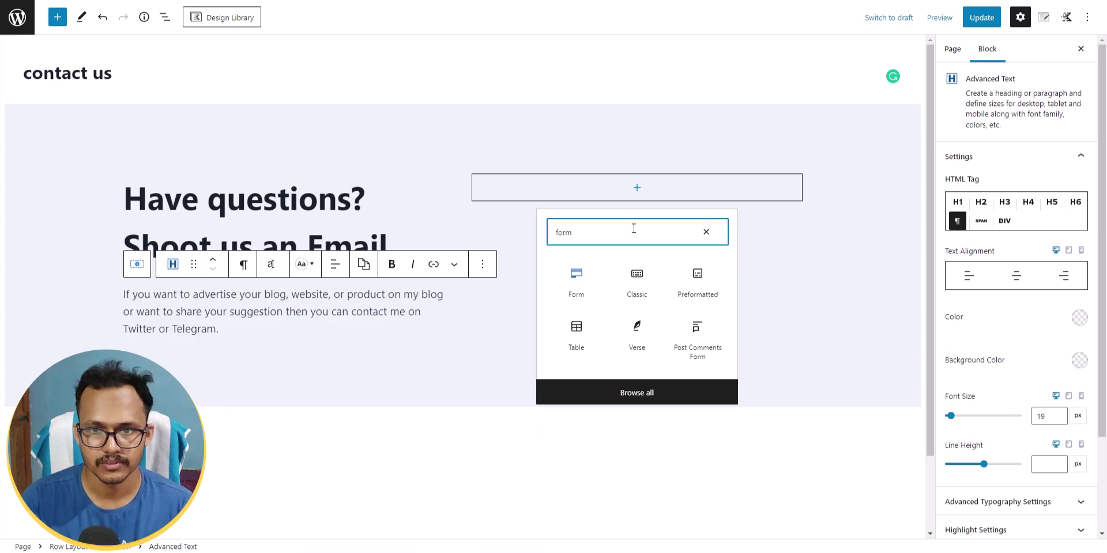
click(570, 291)
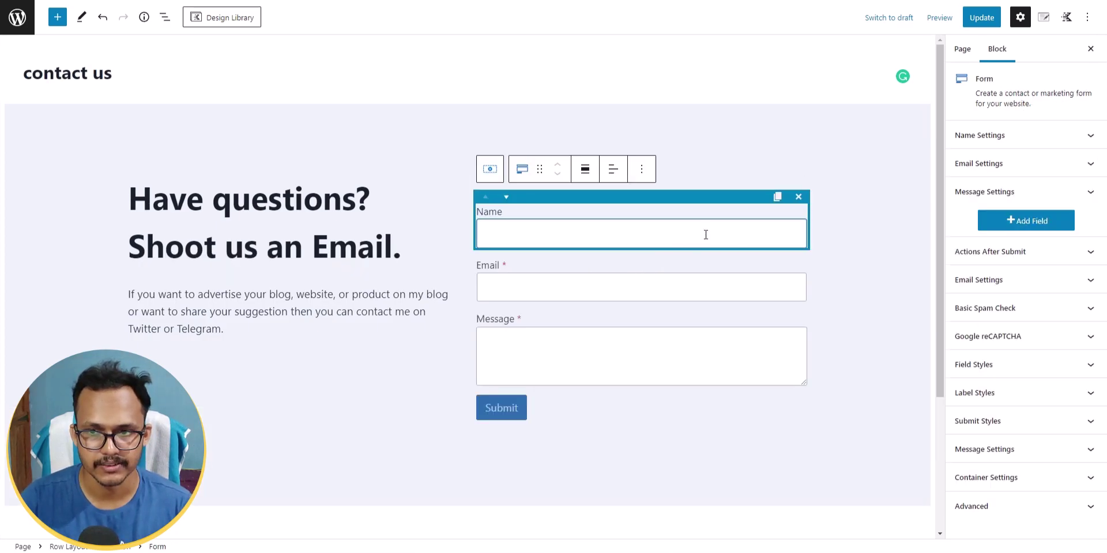
click(847, 200)
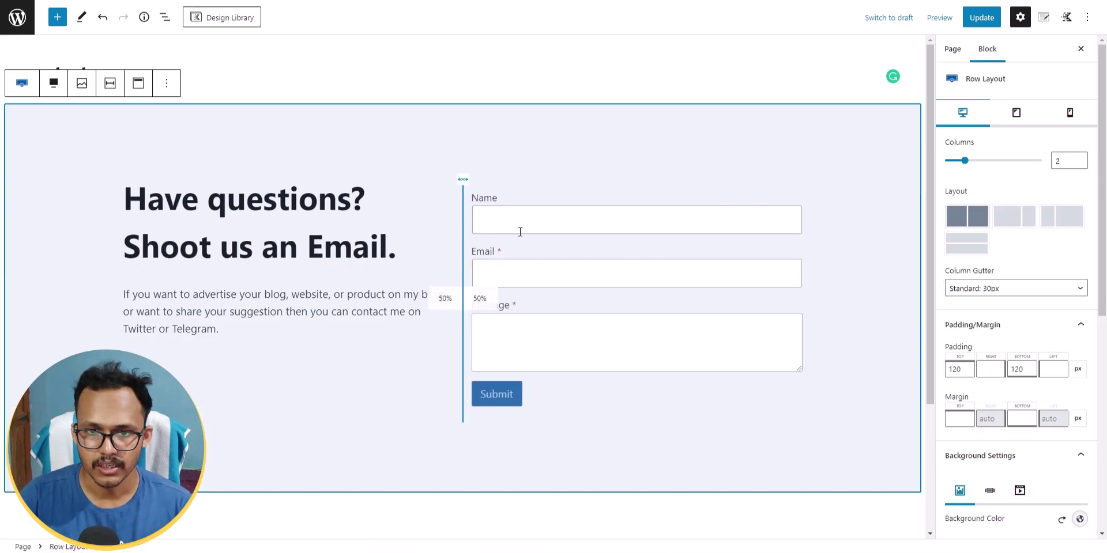
click(981, 17)
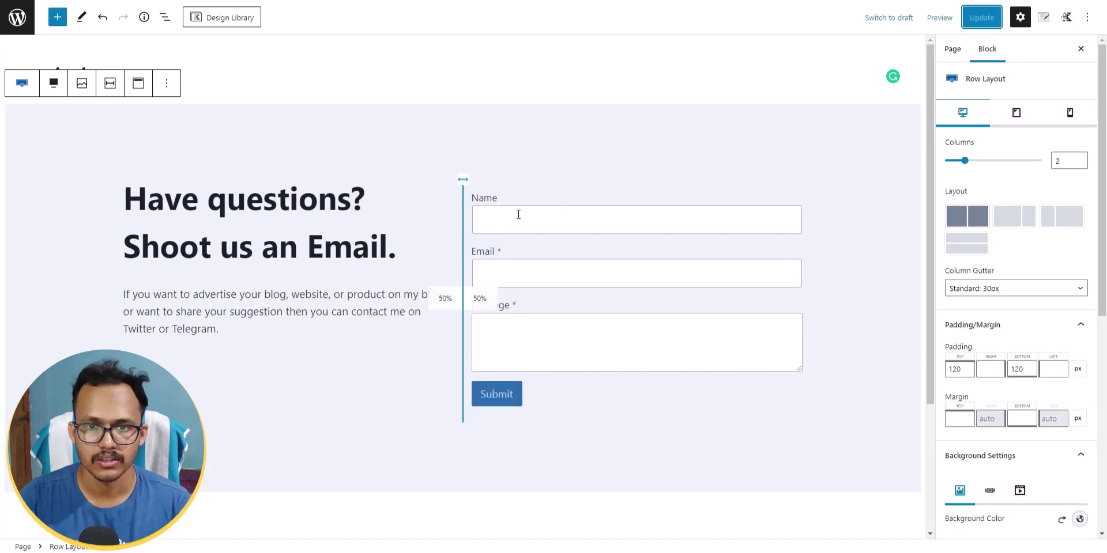
click(519, 218)
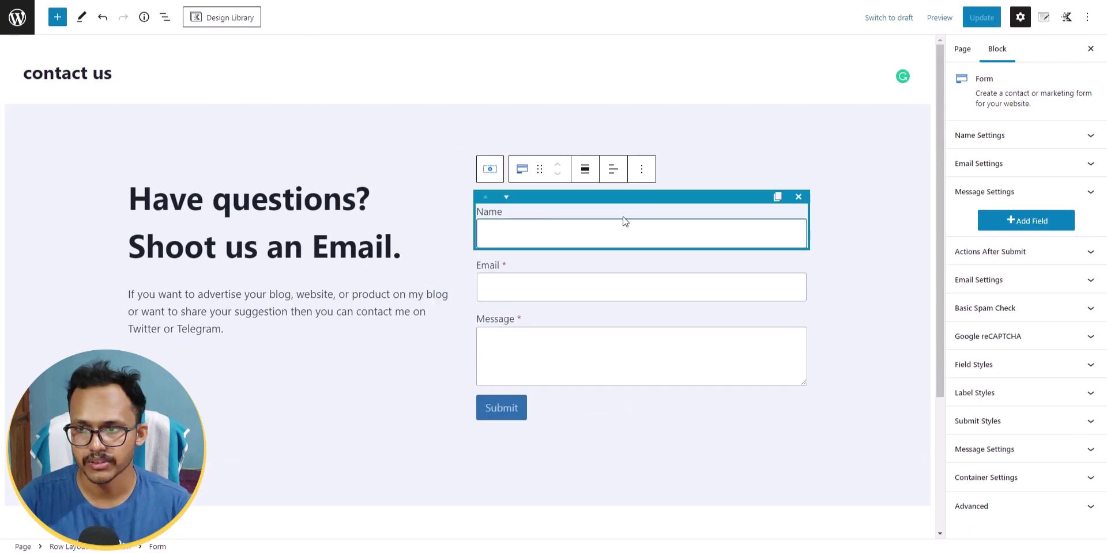
Step: Make the Name field required, hide its label, and give it the placeholder 'First Name'
click(1029, 137)
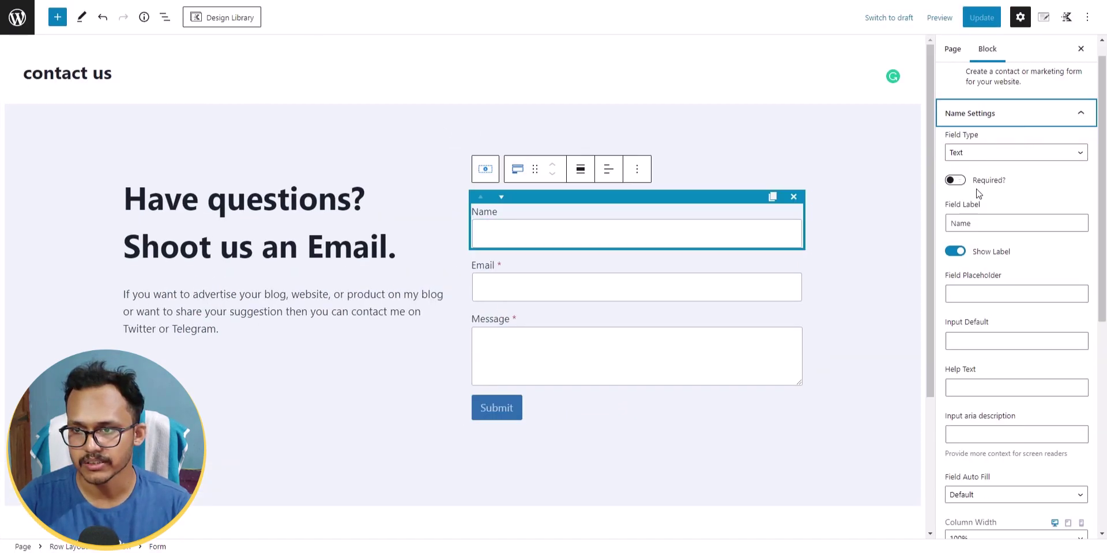
click(955, 180)
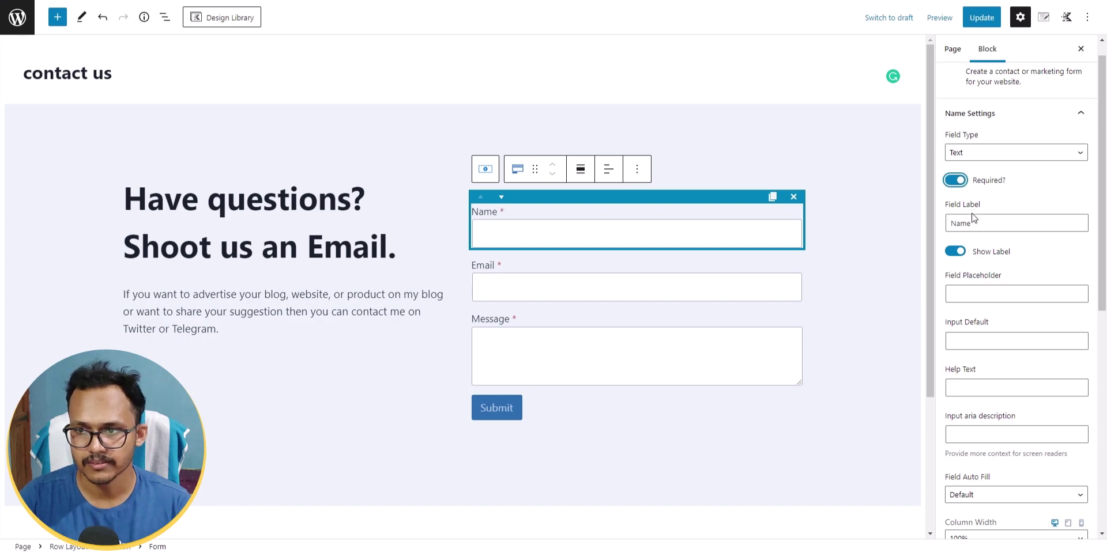
click(955, 252)
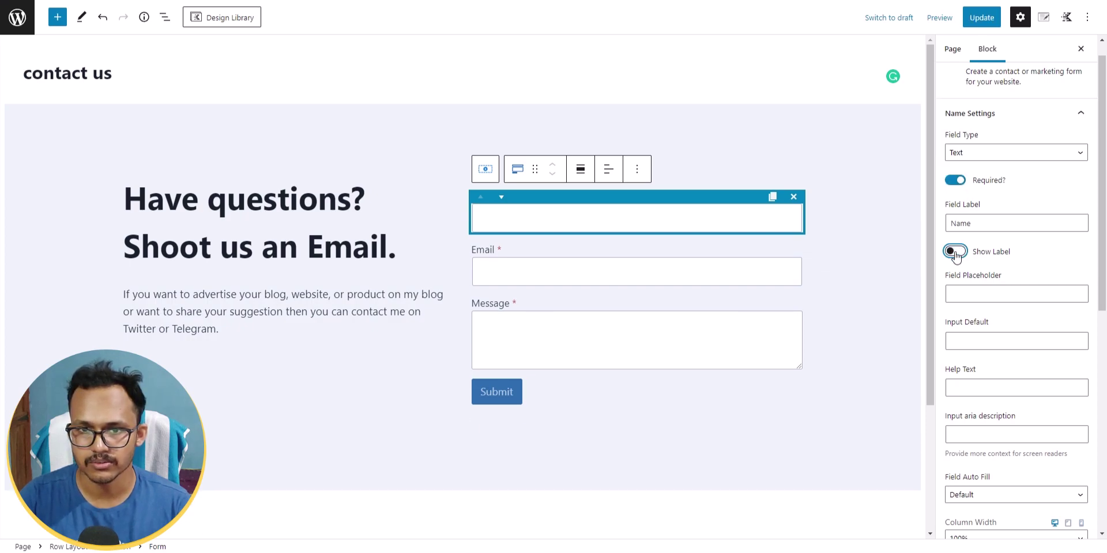
click(986, 287)
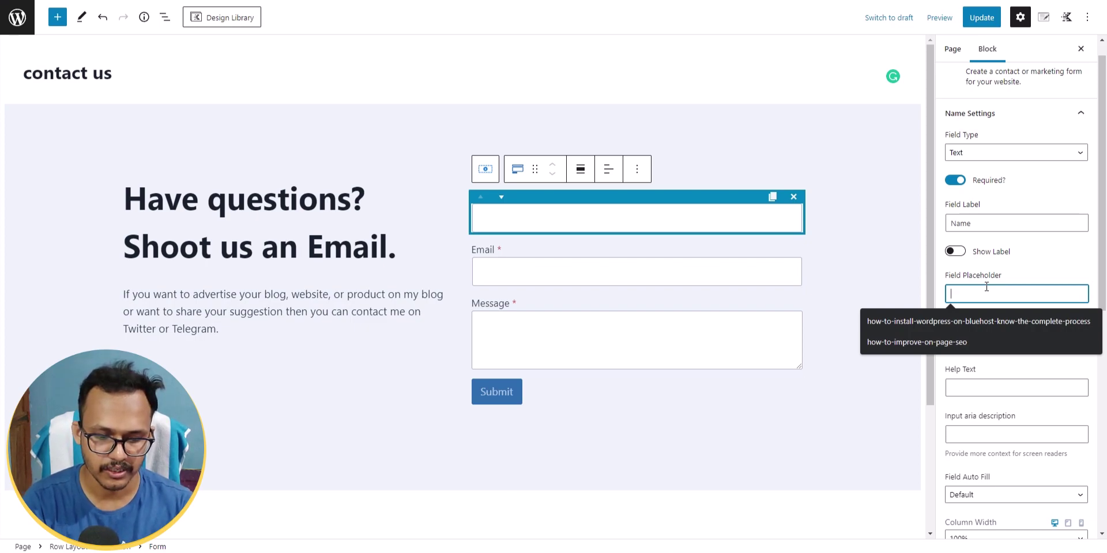
text(First)
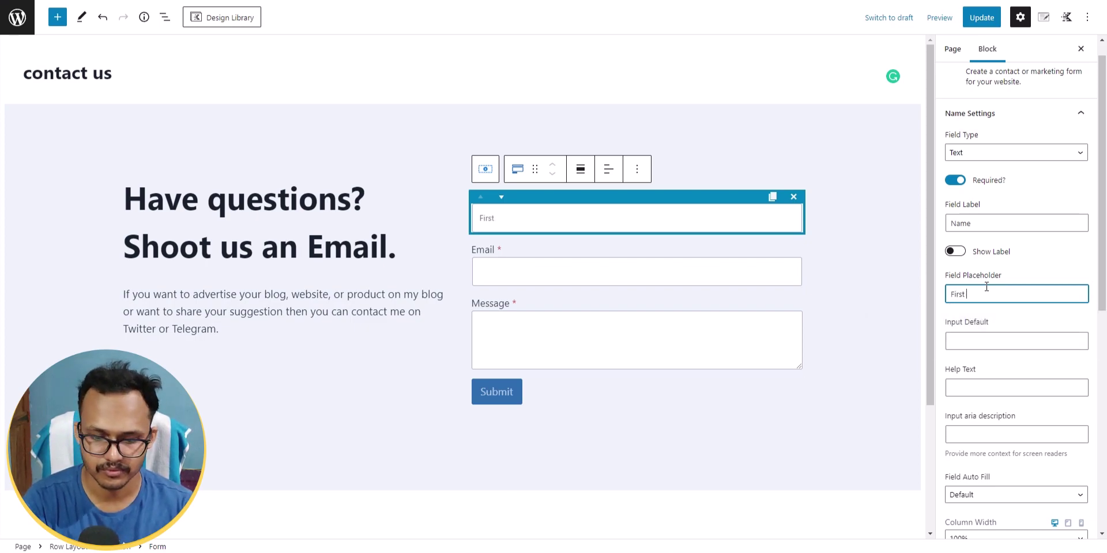
text( Name)
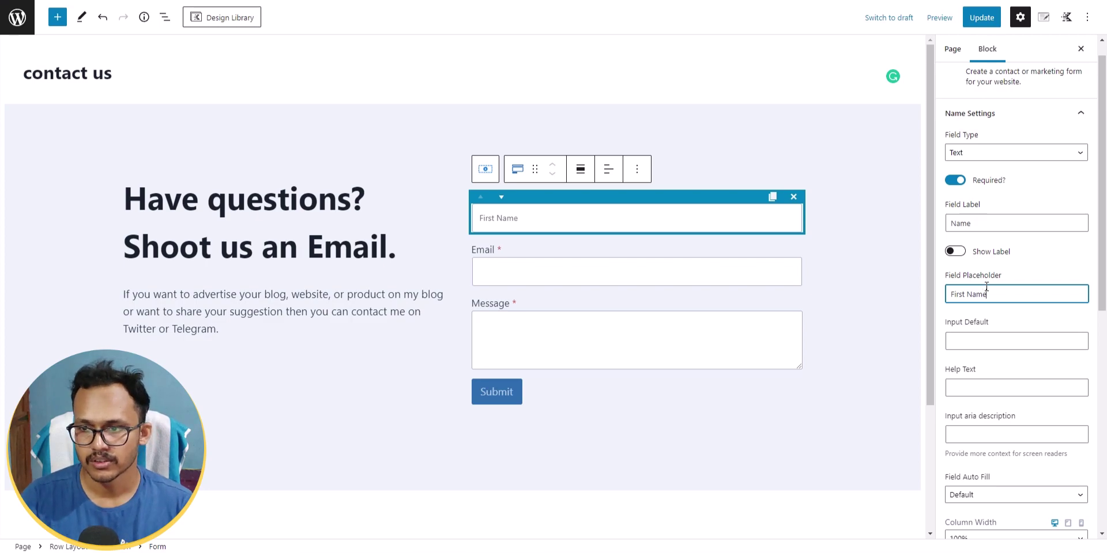
Step: Hide the Email field's label and give it the placeholder 'Email Address'
click(742, 275)
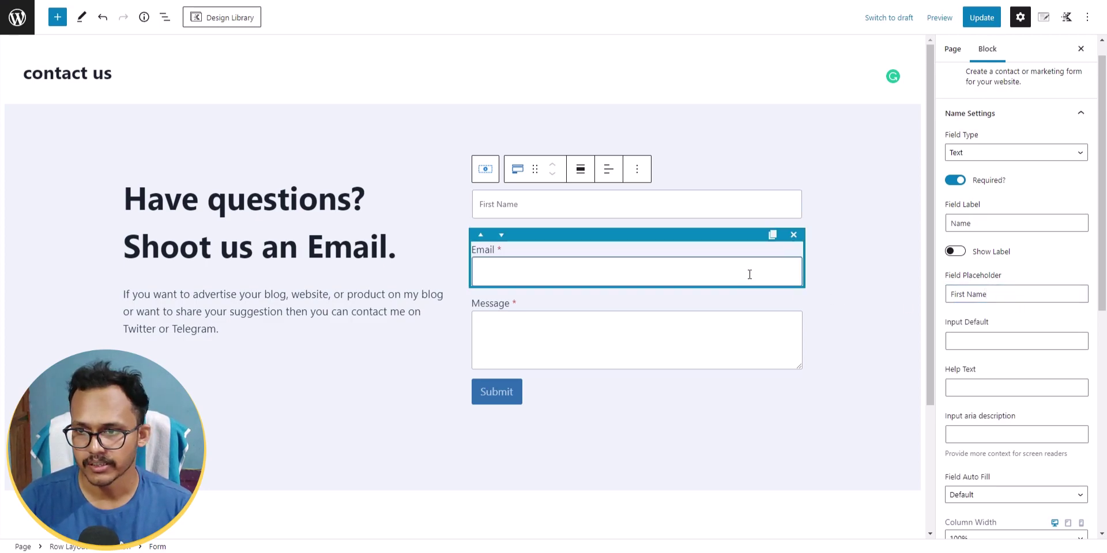
click(1029, 163)
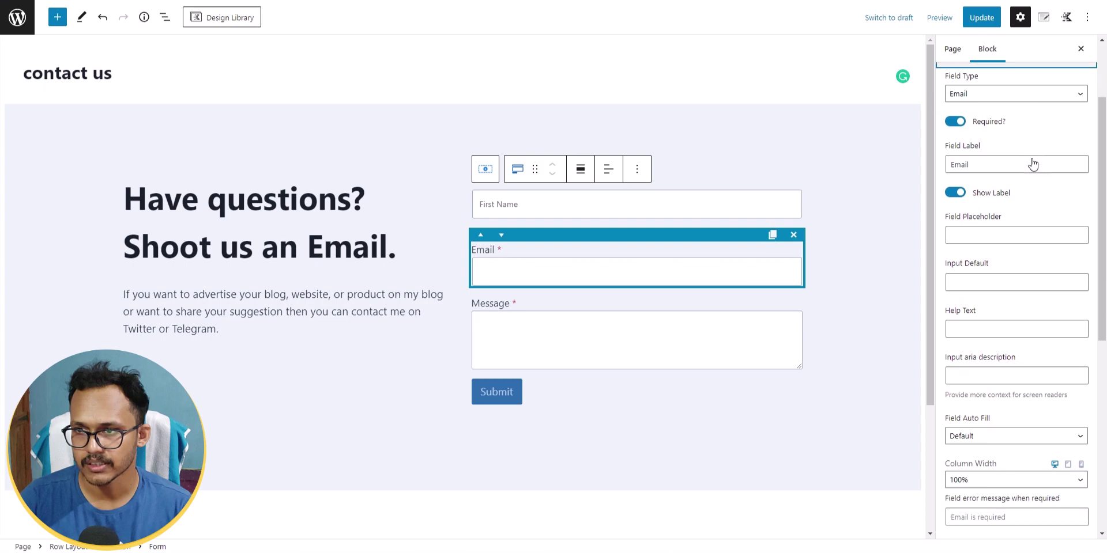
click(959, 189)
click(975, 228)
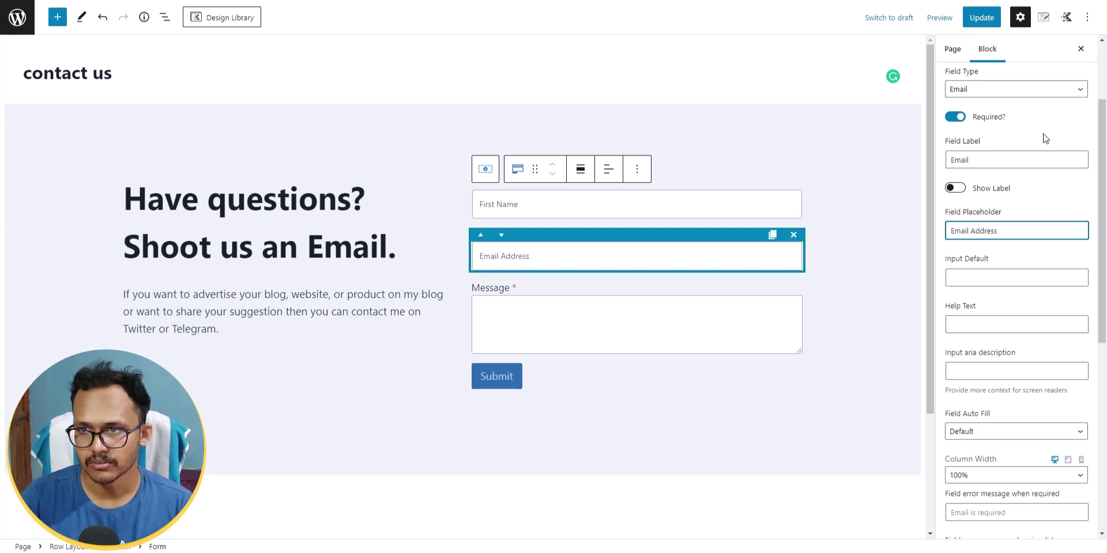
scroll(1036, 156, up, 5)
click(1032, 166)
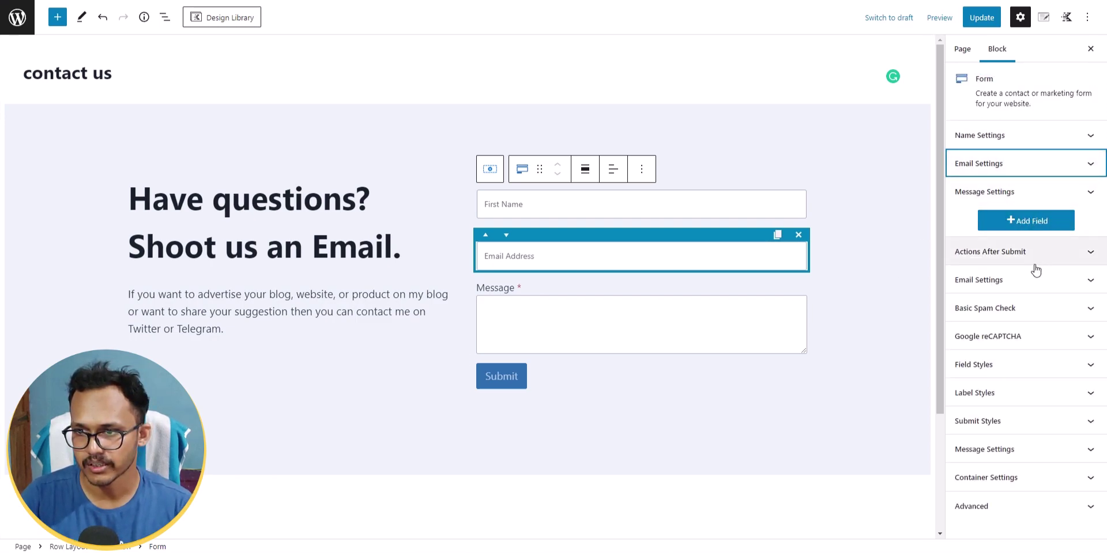
Step: Hide the Message field's label and give it the placeholder 'Type your Message Here'
click(1044, 193)
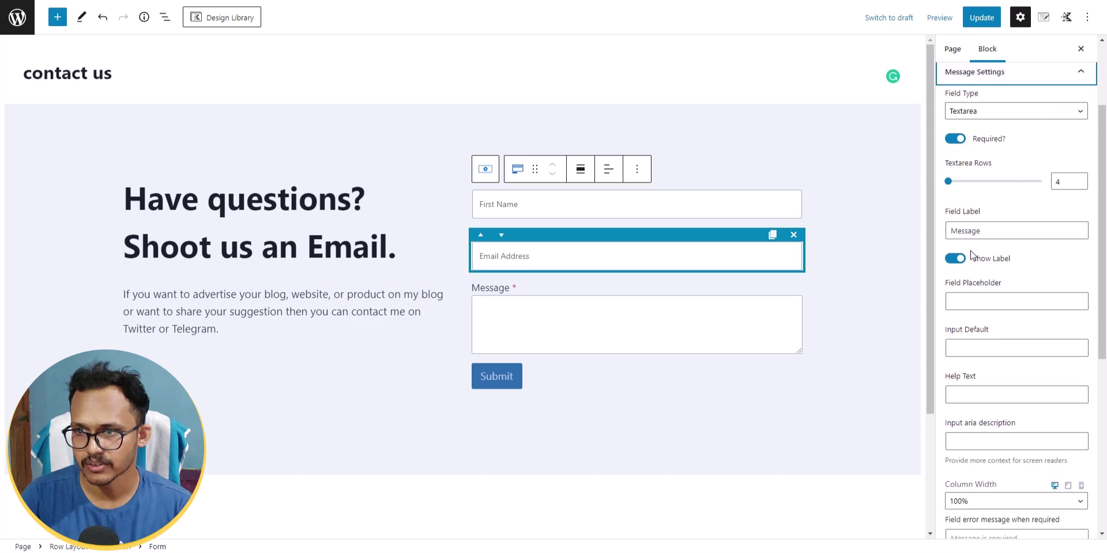
click(955, 258)
click(982, 301)
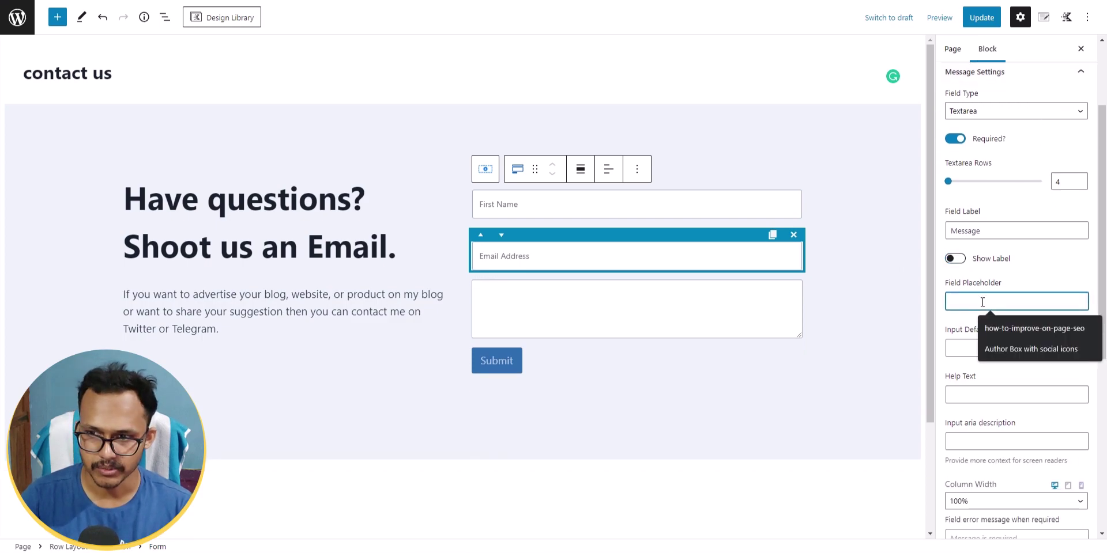
text(Type your)
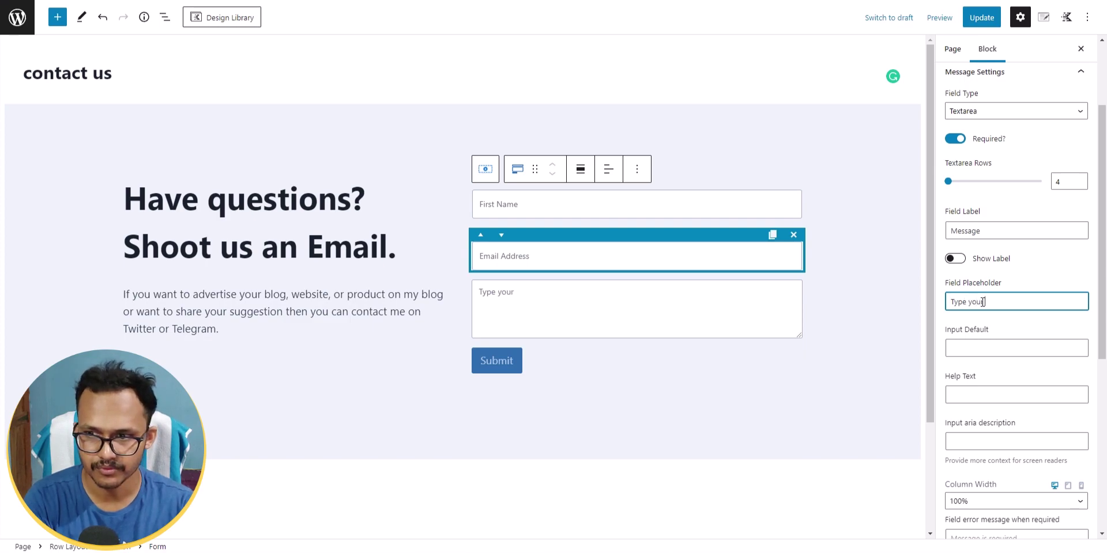
text( Message)
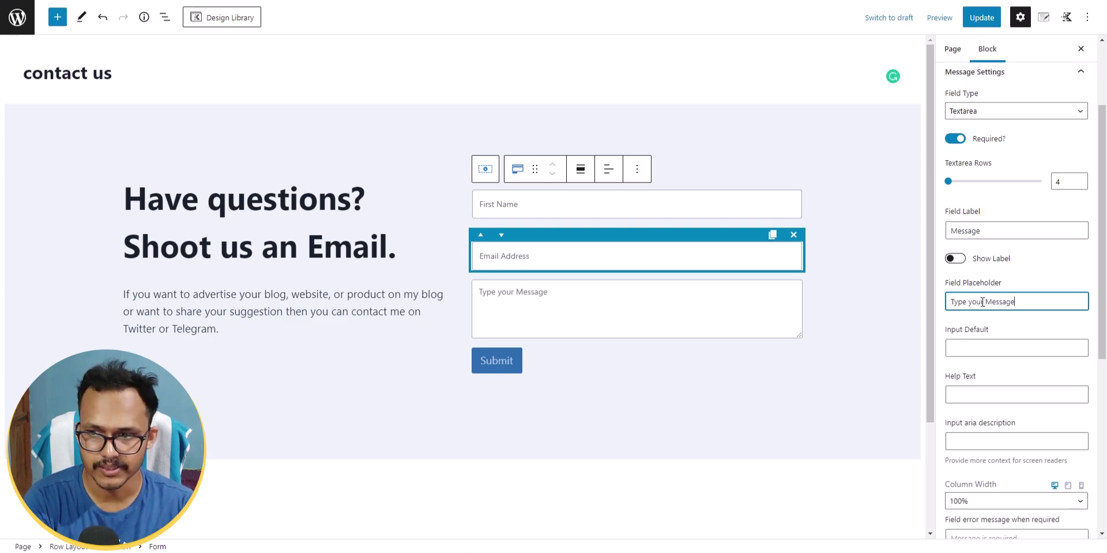
text( Here)
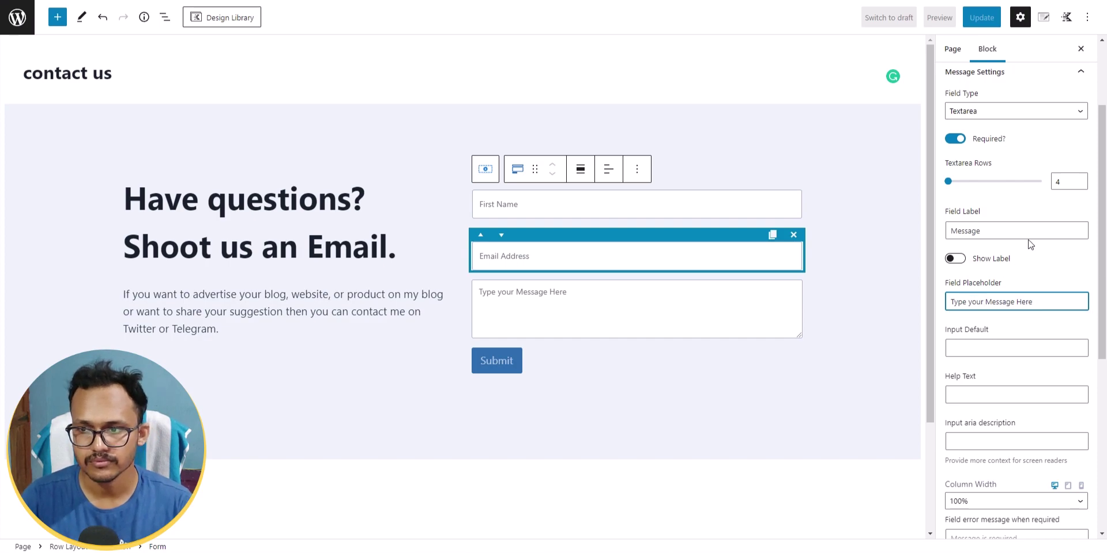
click(1040, 273)
scroll(1035, 253, up, 2)
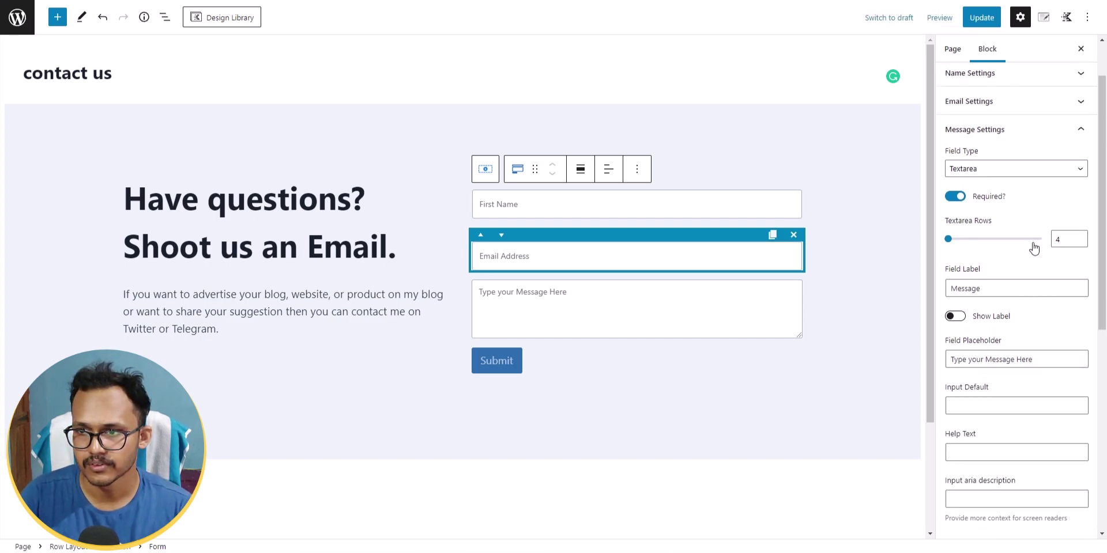
Step: Stretch the submit button across the full form width and relabel it 'Send Now'
click(1062, 128)
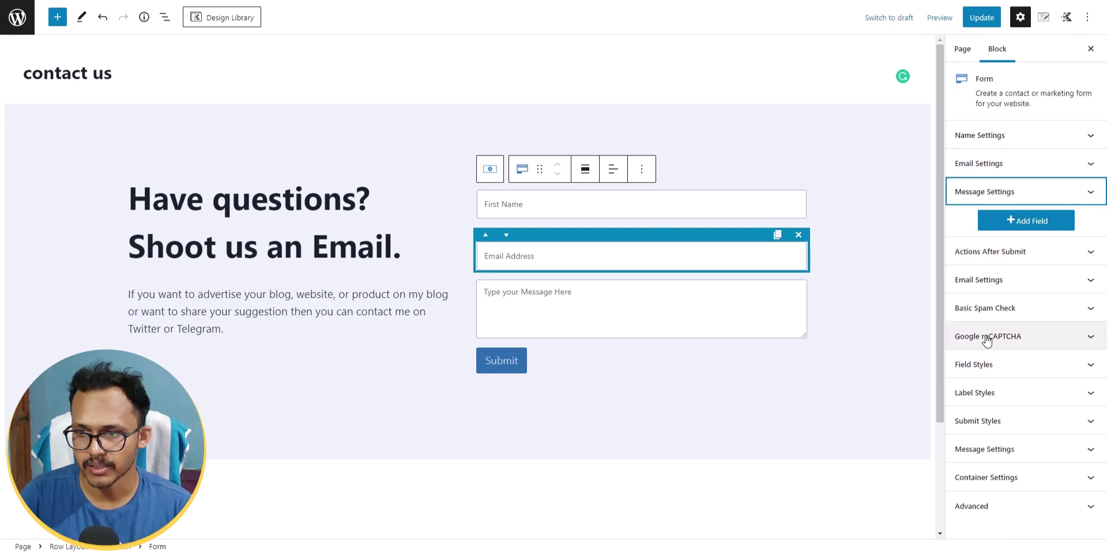
click(1023, 427)
click(1078, 181)
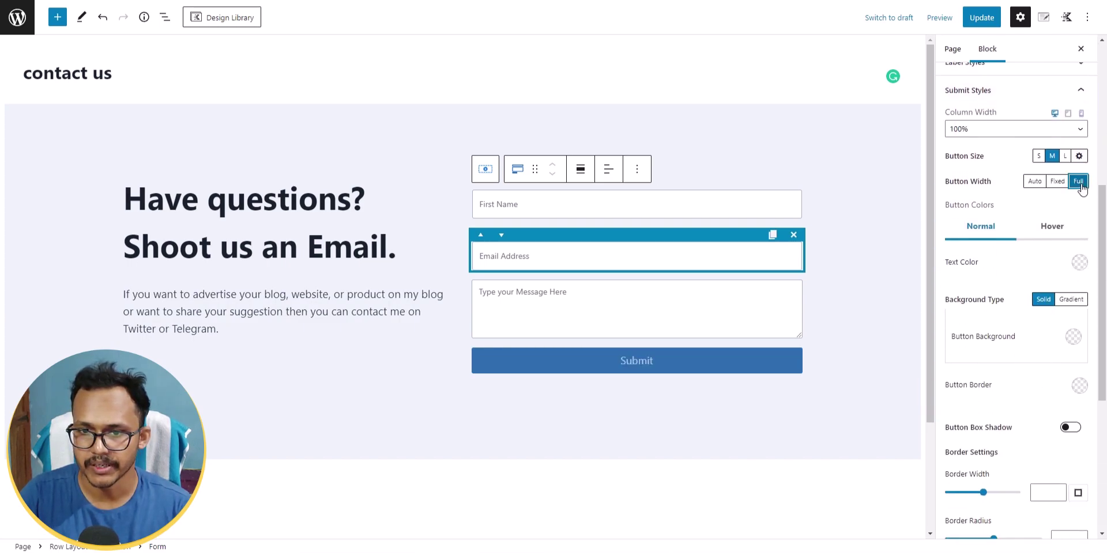
click(672, 368)
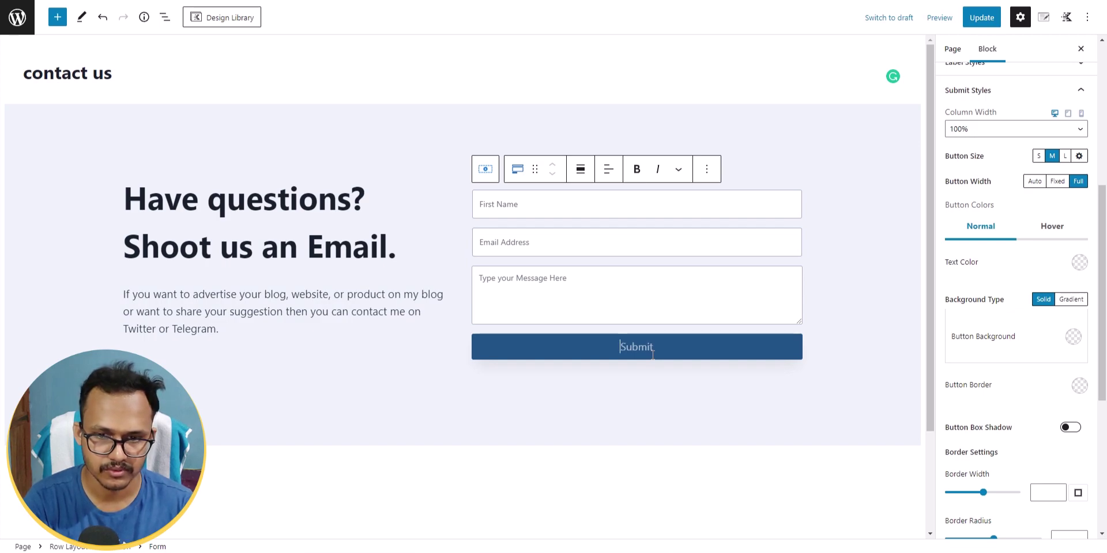
text(SEND)
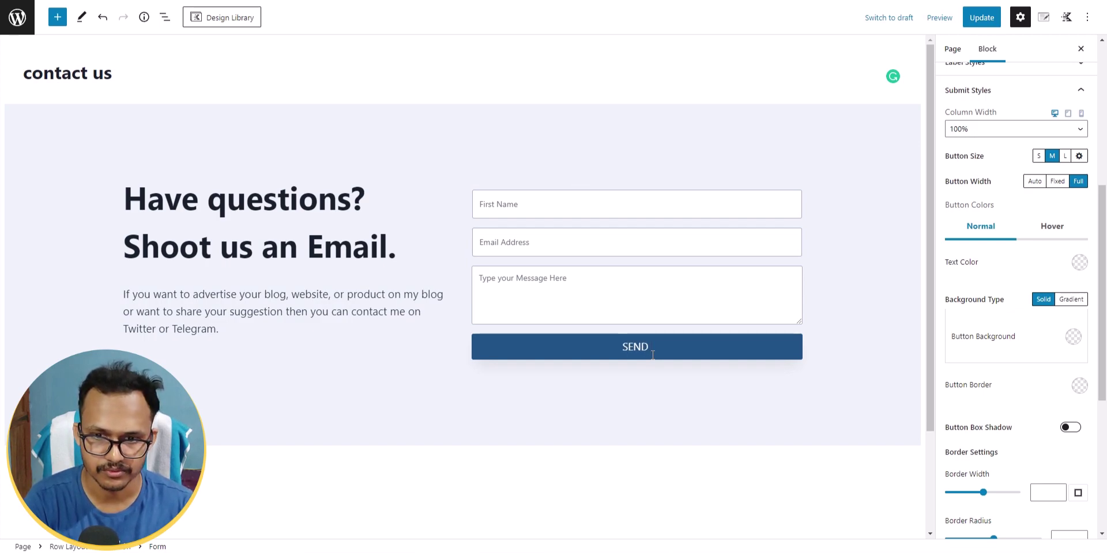
key(BackSpace)
key(BackSpace)
key(BackSpace)
text(end Now)
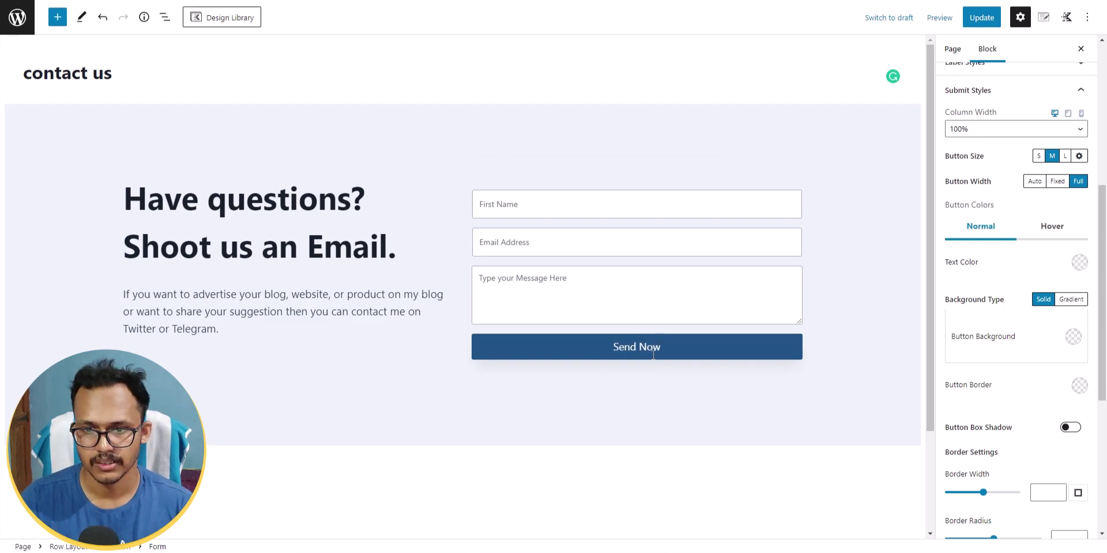
click(874, 302)
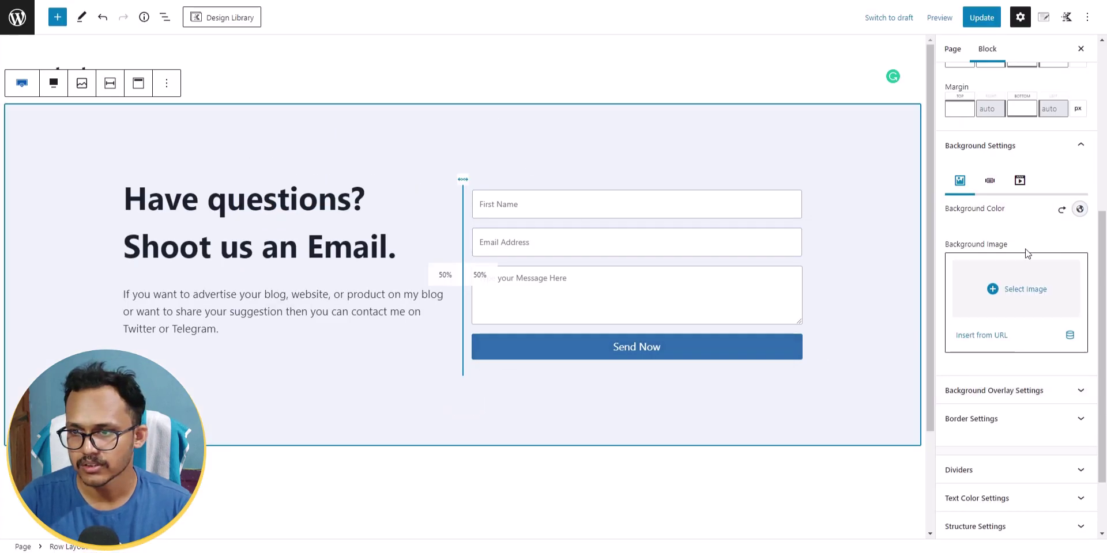
click(744, 267)
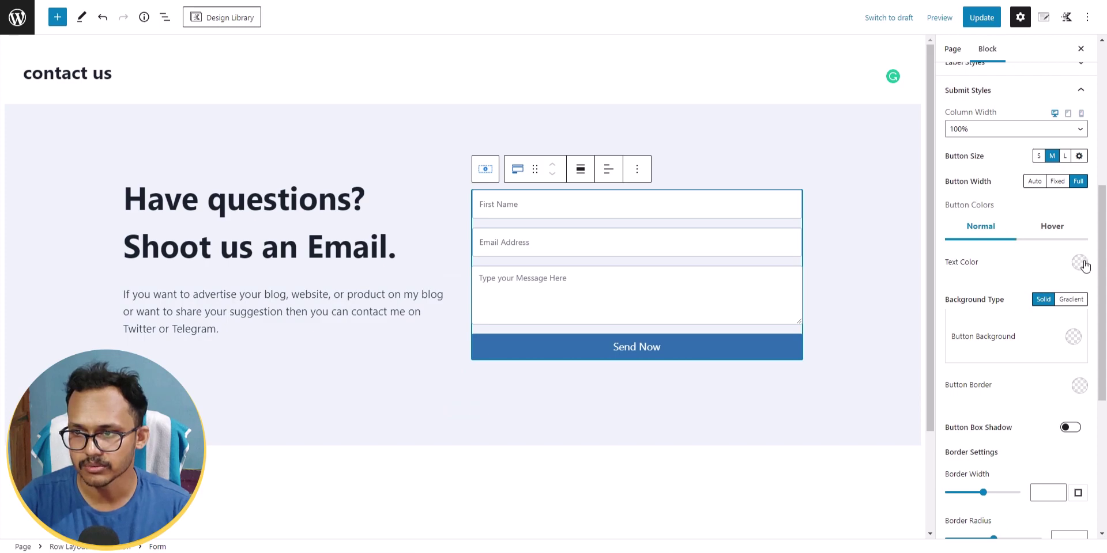
Step: Set the Send Now button background to the palette blue 2B6CB0
click(1073, 337)
click(954, 305)
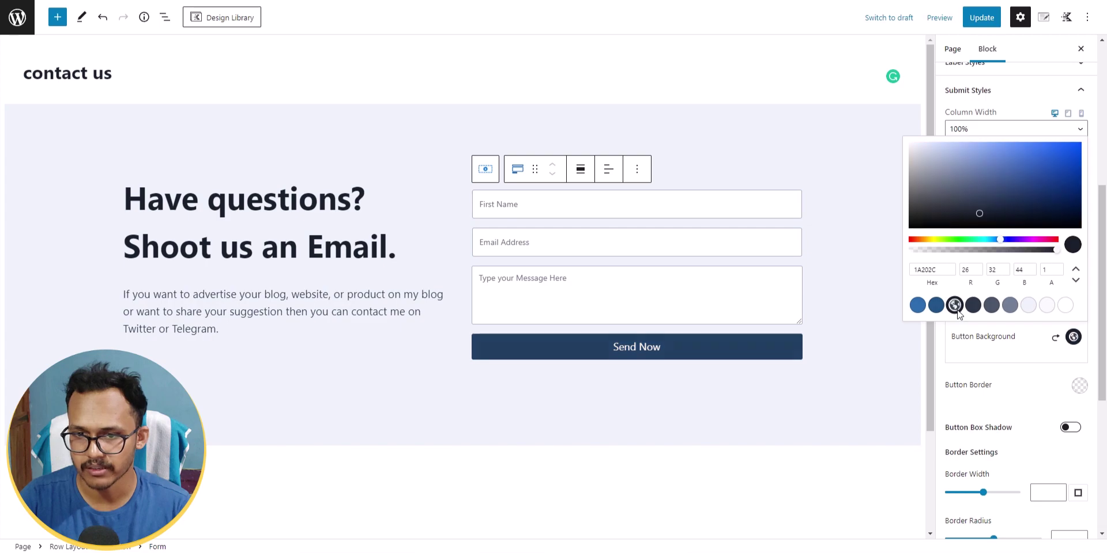
click(997, 349)
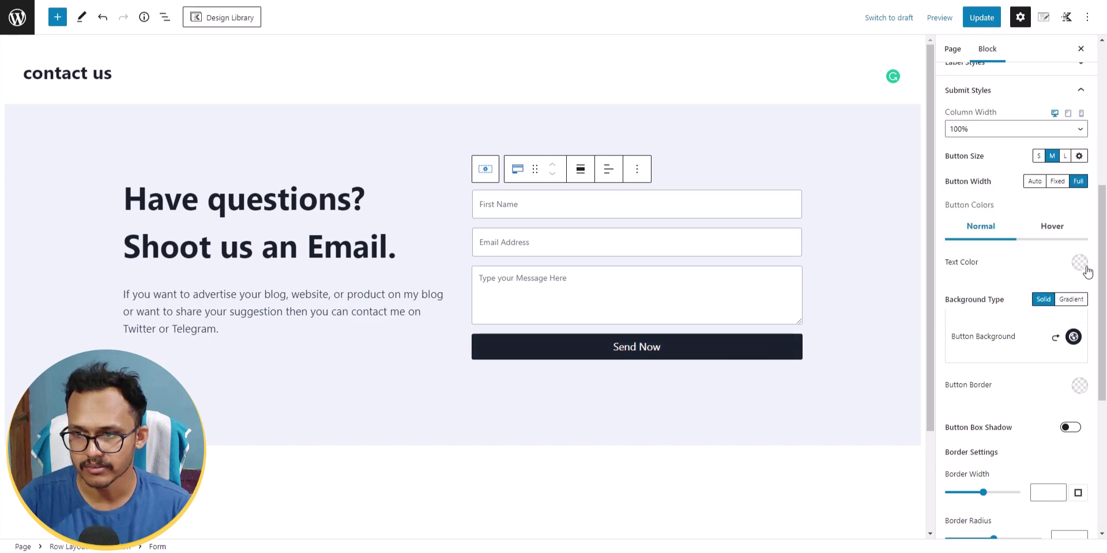
click(1071, 337)
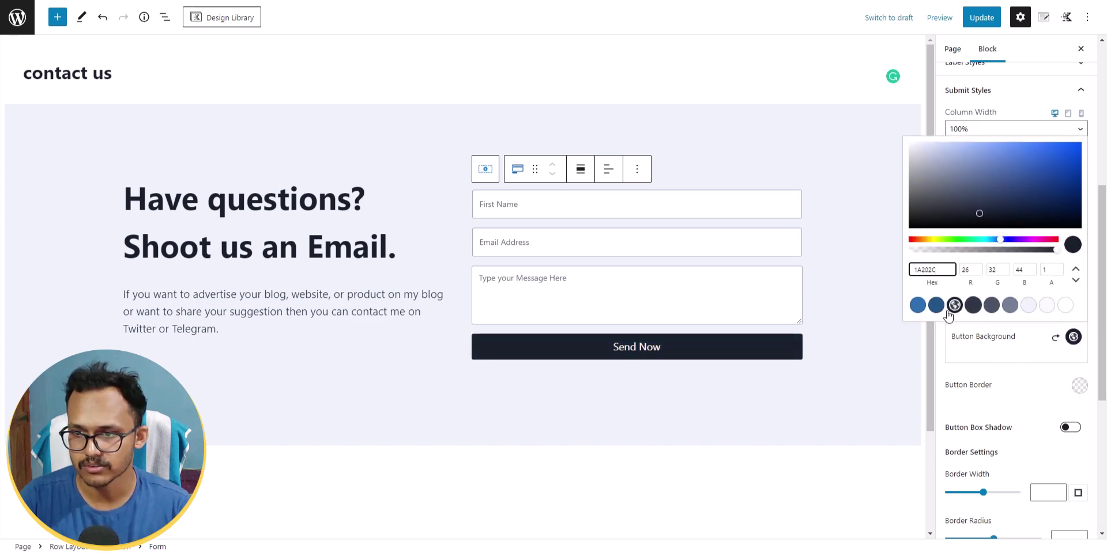
click(917, 305)
click(1003, 352)
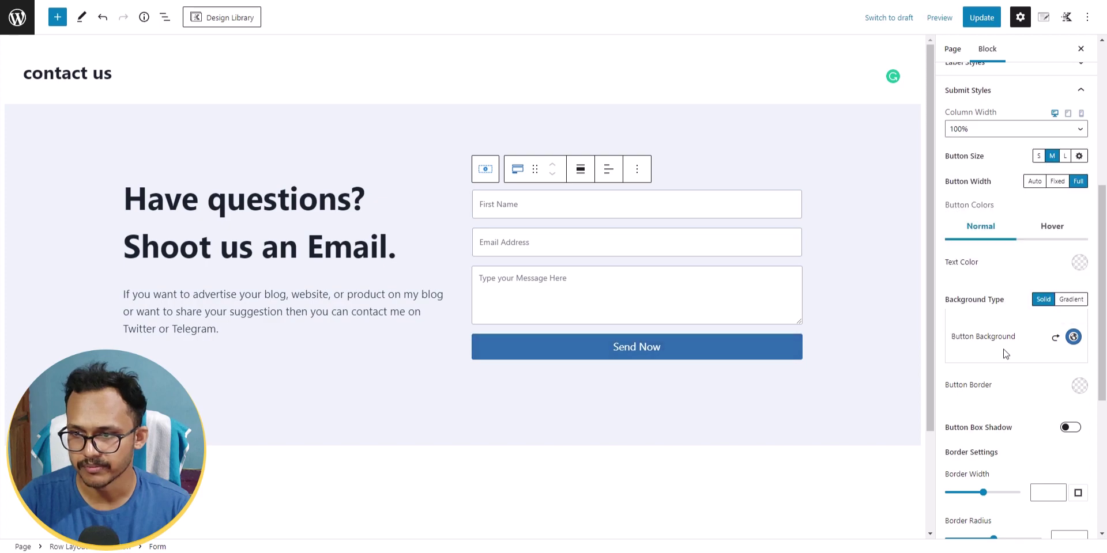
Step: Give the button a dark navy hover background and collapse Submit Styles
click(1057, 235)
click(1073, 337)
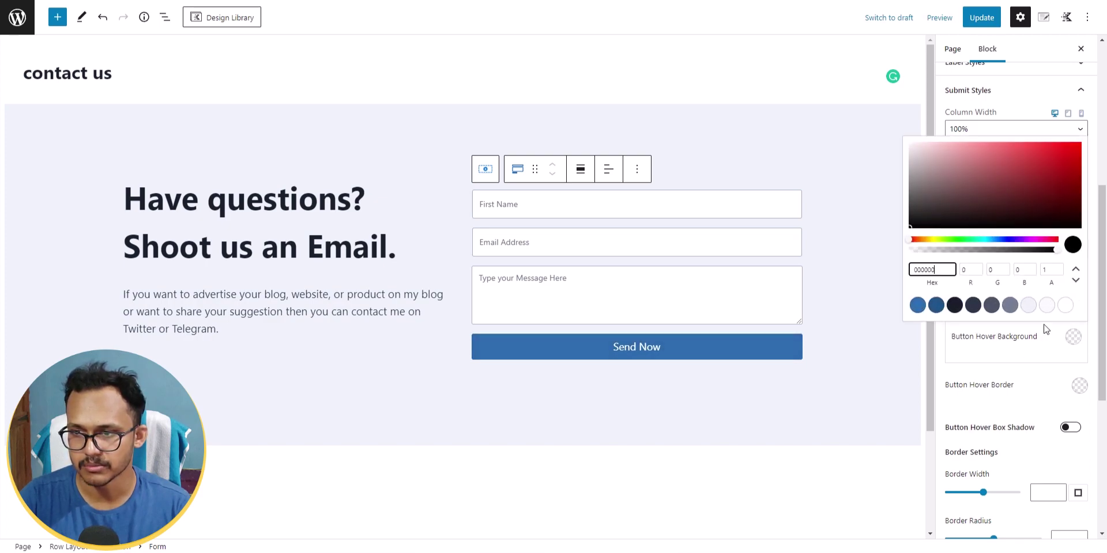
click(956, 309)
click(1009, 357)
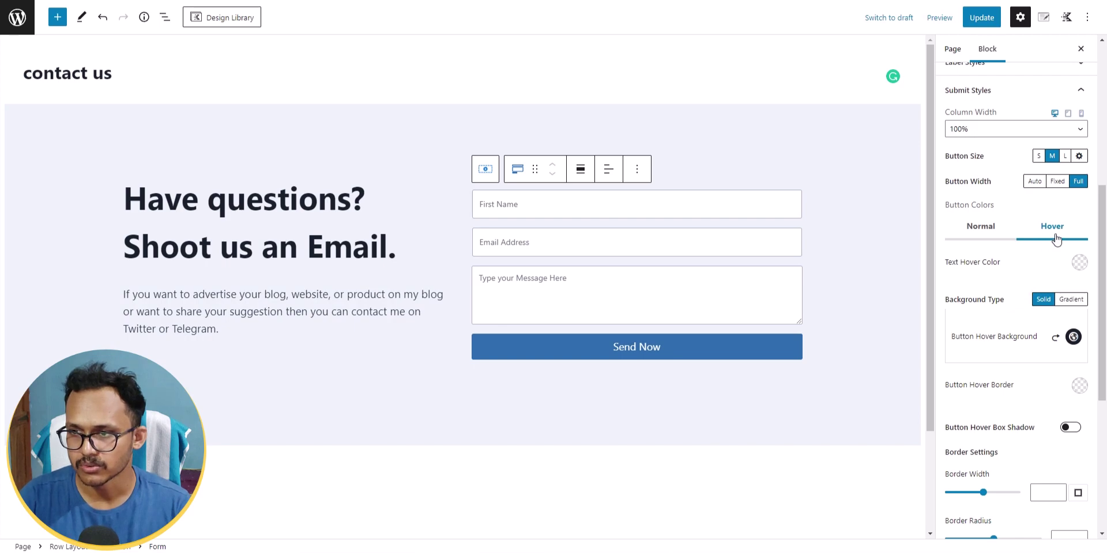
scroll(1055, 233, up, 1)
click(1061, 153)
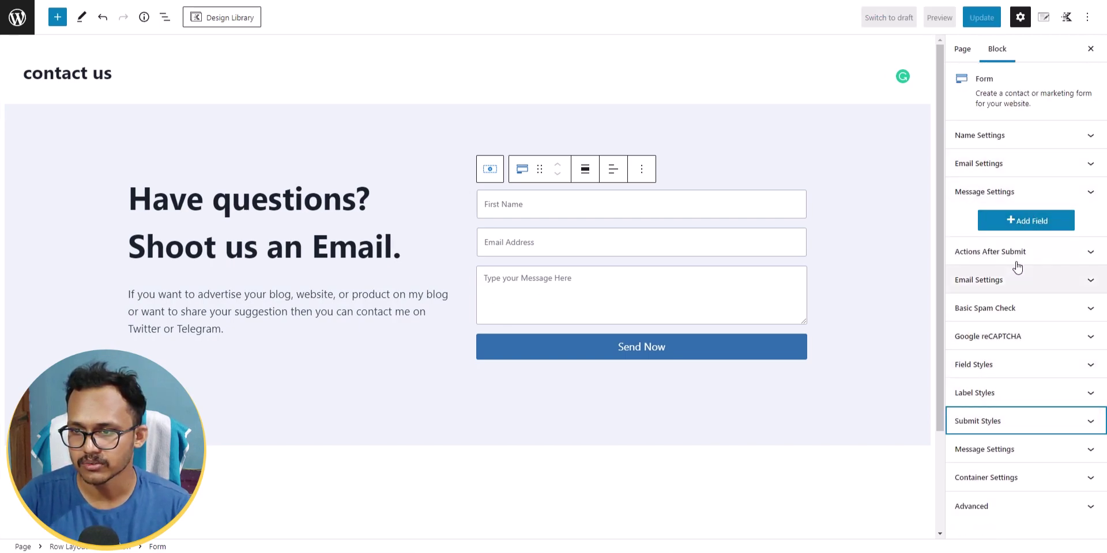
Step: Review the after-submit actions, then autofill Email To Address with the owner's email
click(1002, 253)
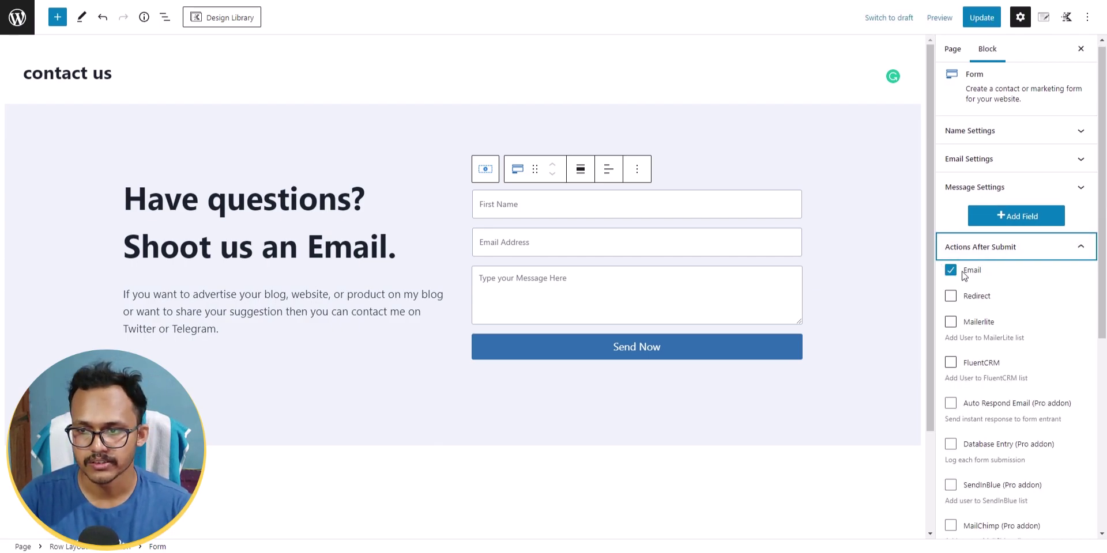
scroll(1039, 281, down, 1)
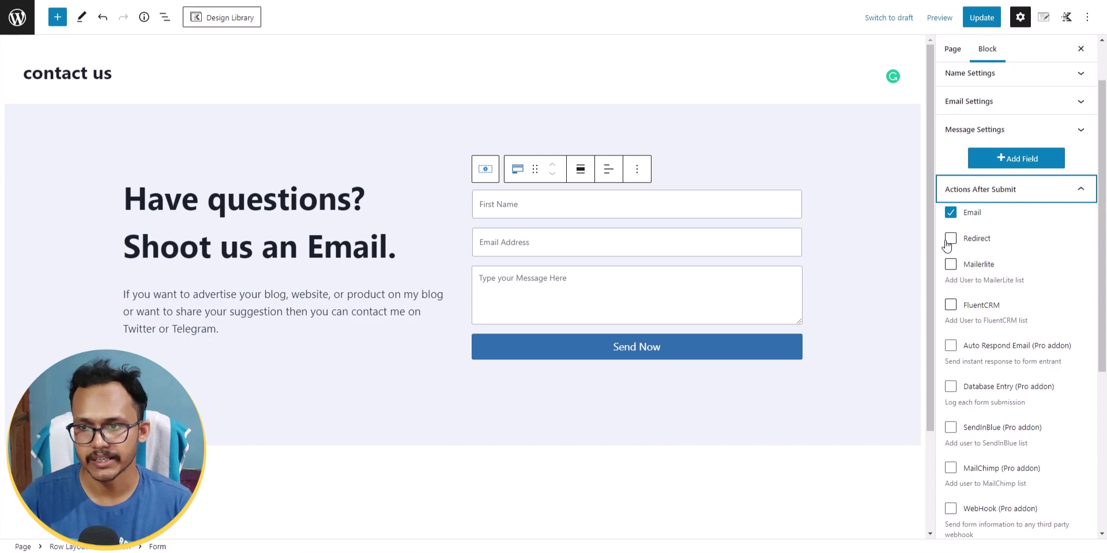
click(1038, 190)
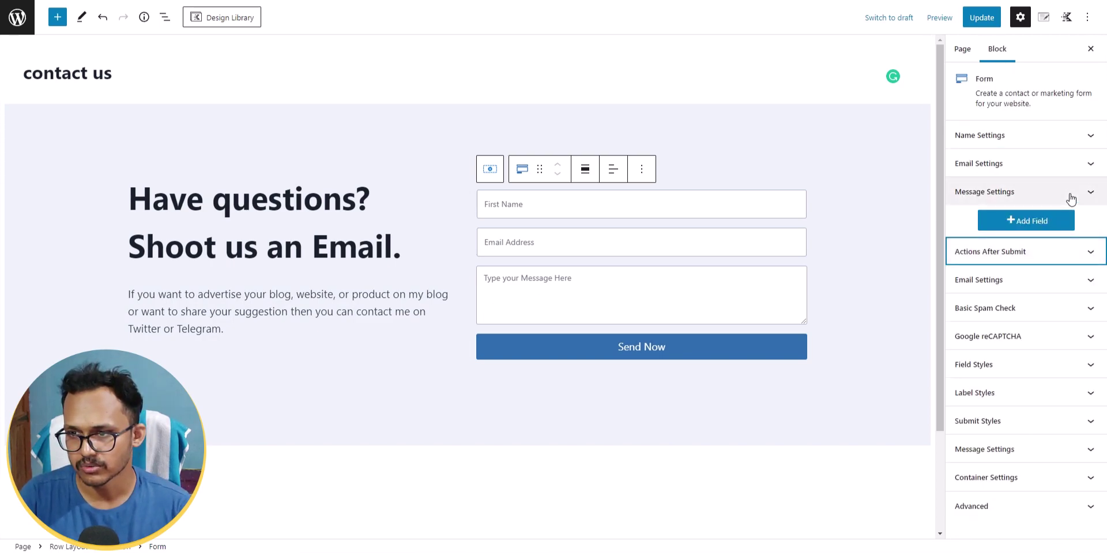
click(1036, 279)
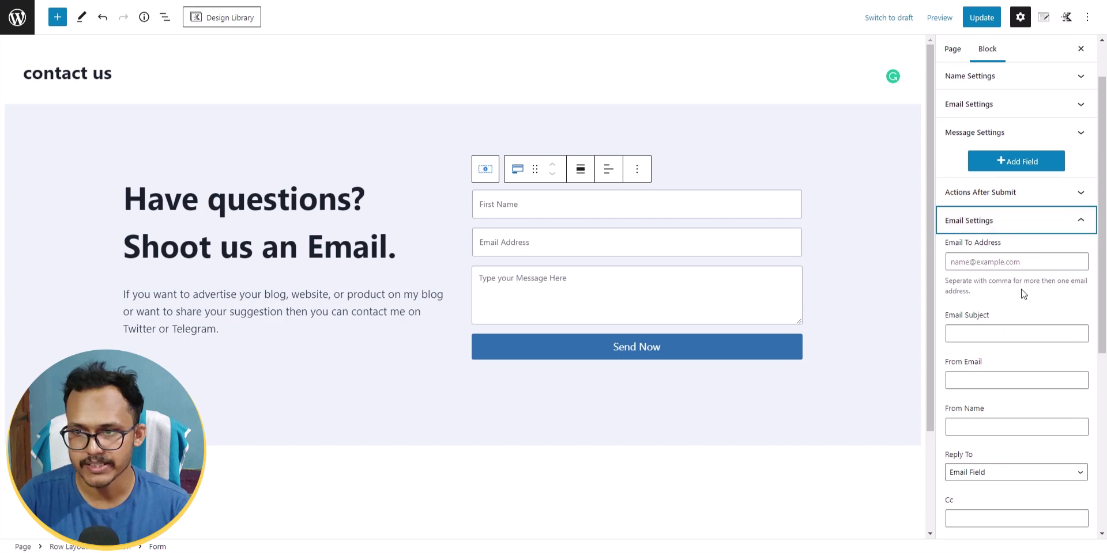
click(989, 262)
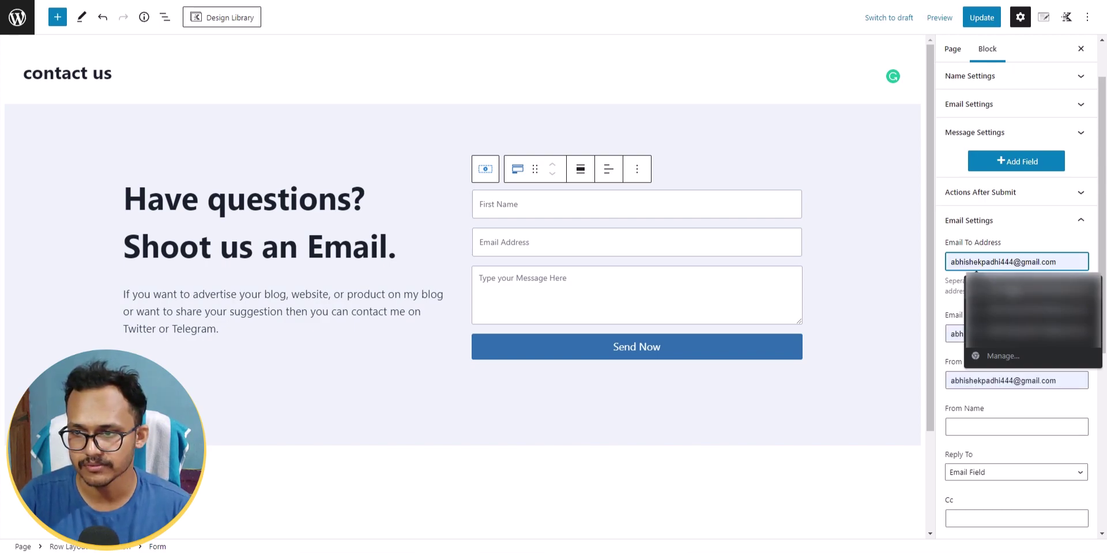
click(1040, 281)
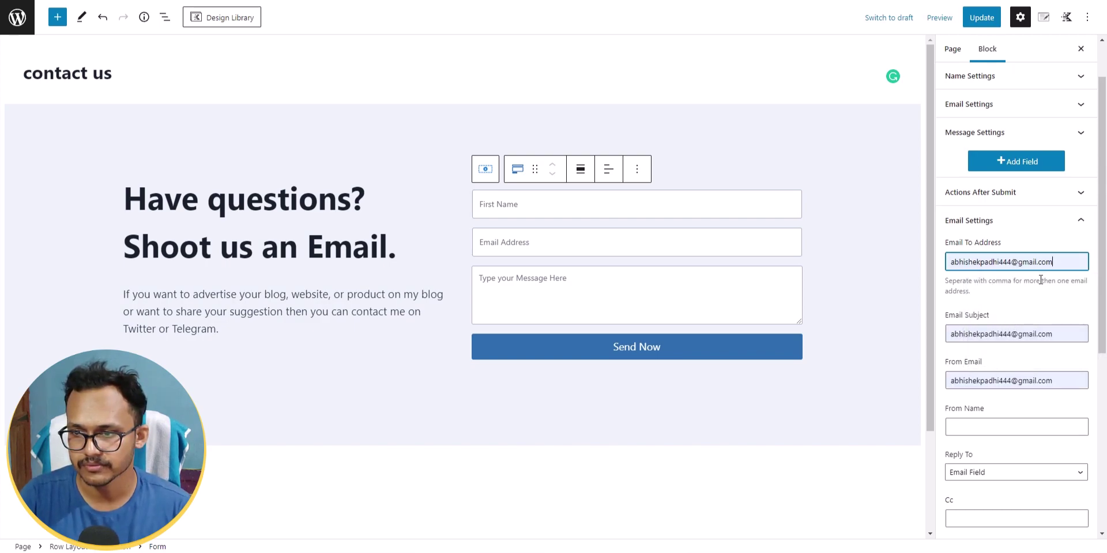
Step: Clear the Email Subject and From Email fields
triple_click(1009, 335)
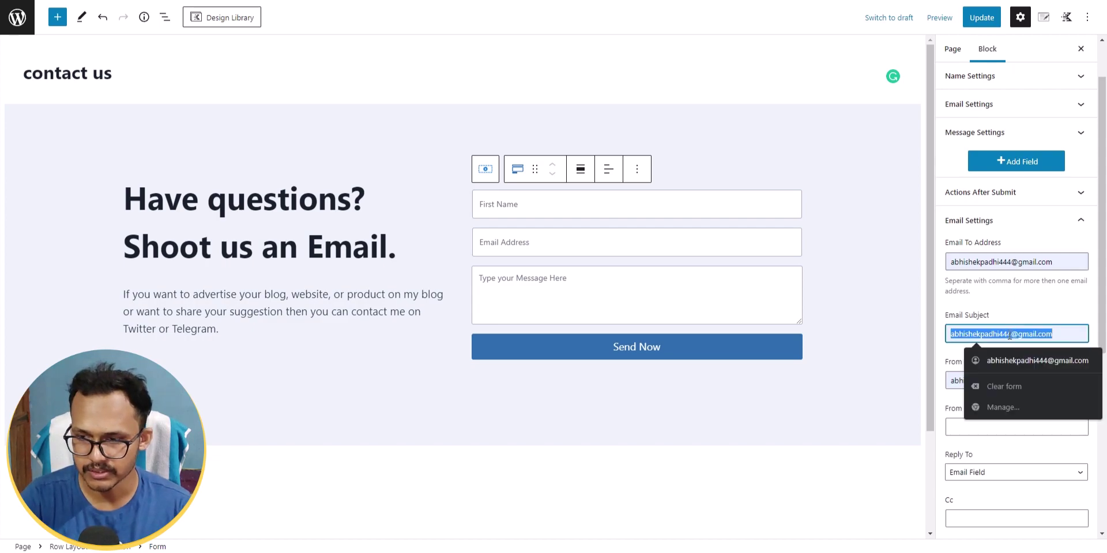
key(BackSpace)
triple_click(1010, 388)
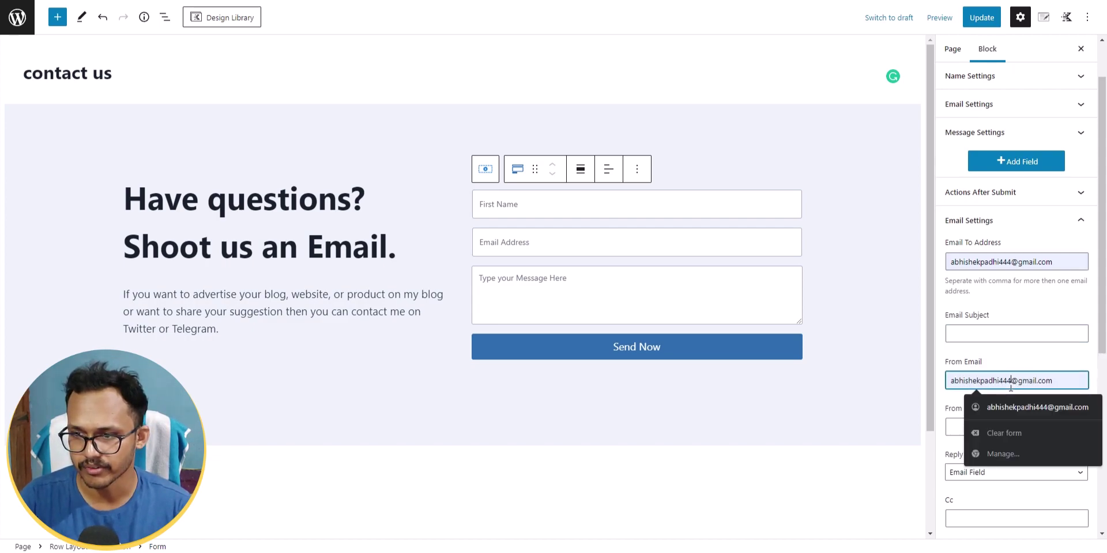
key(BackSpace)
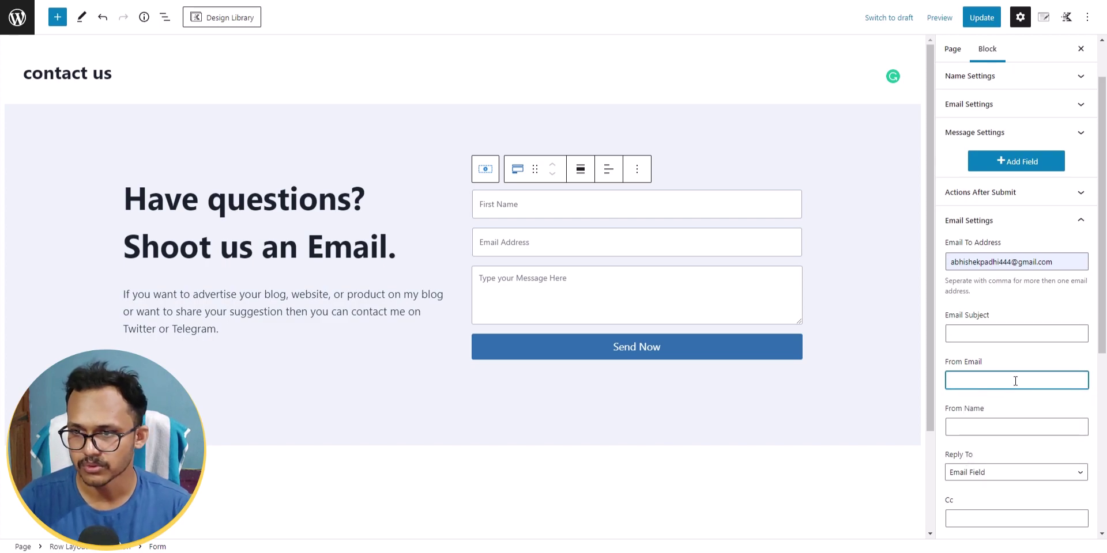
click(1035, 363)
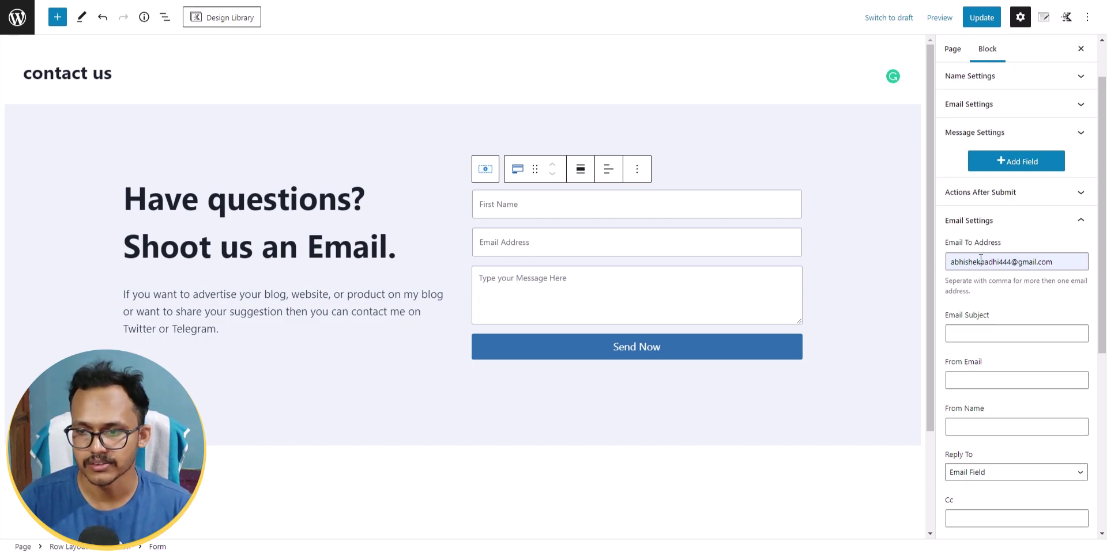
Step: Review the Basic Spam Check and Google reCAPTCHA options, leaving reCAPTCHA off
scroll(1008, 367, down, 5)
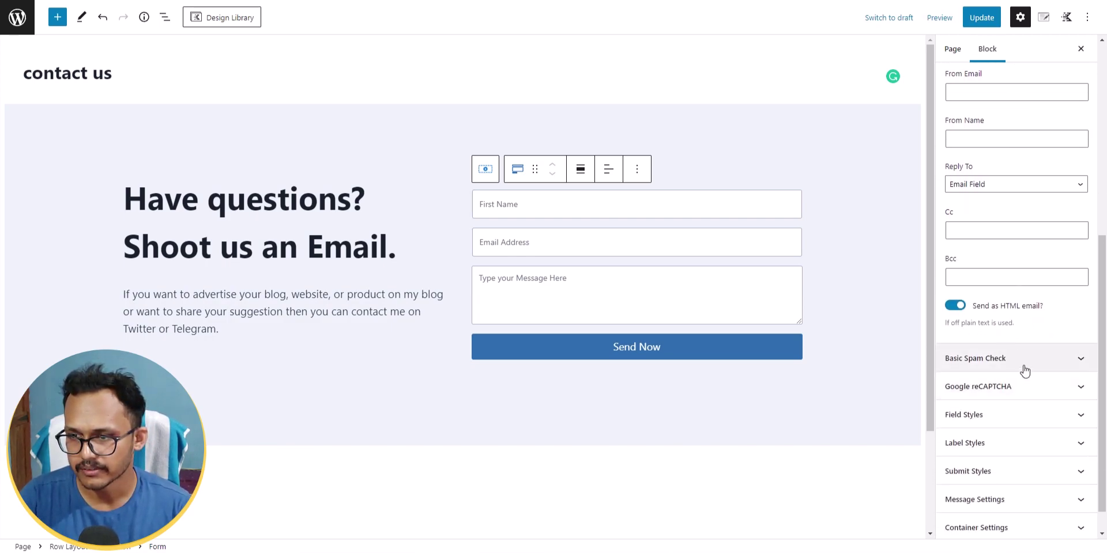
click(1020, 360)
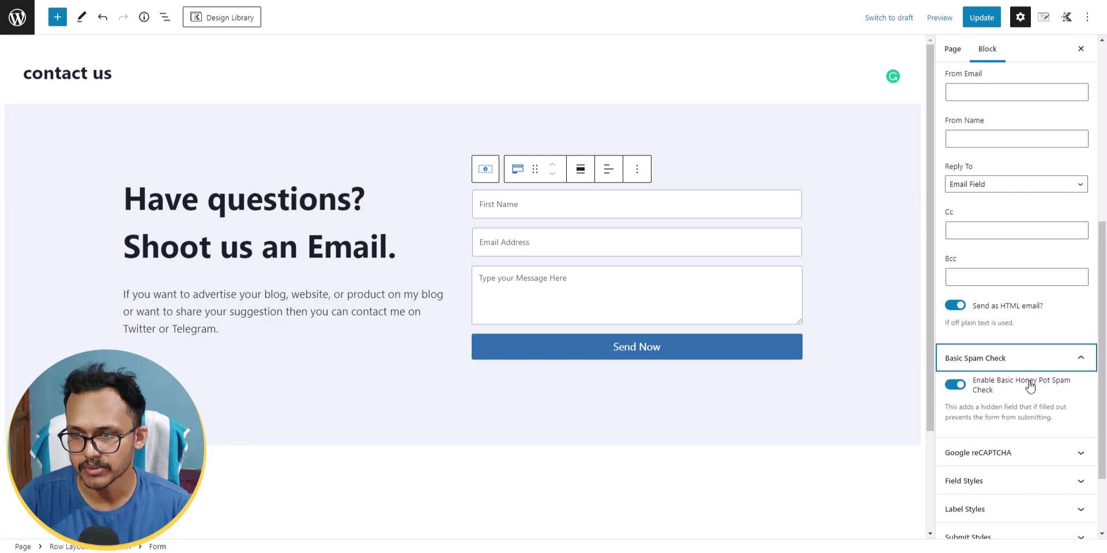
scroll(1027, 383, down, 2)
click(1019, 362)
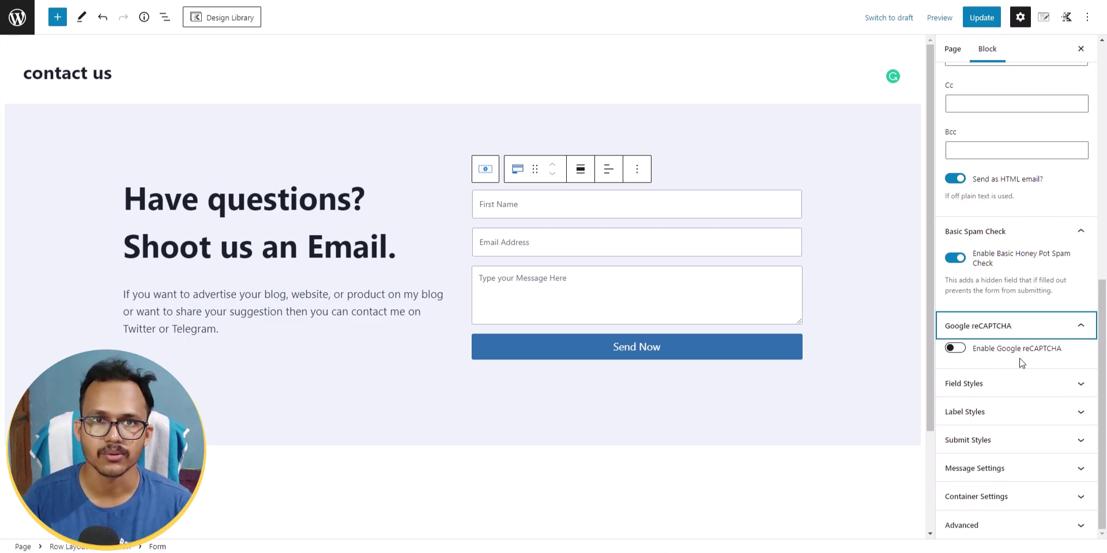
double_click(1047, 327)
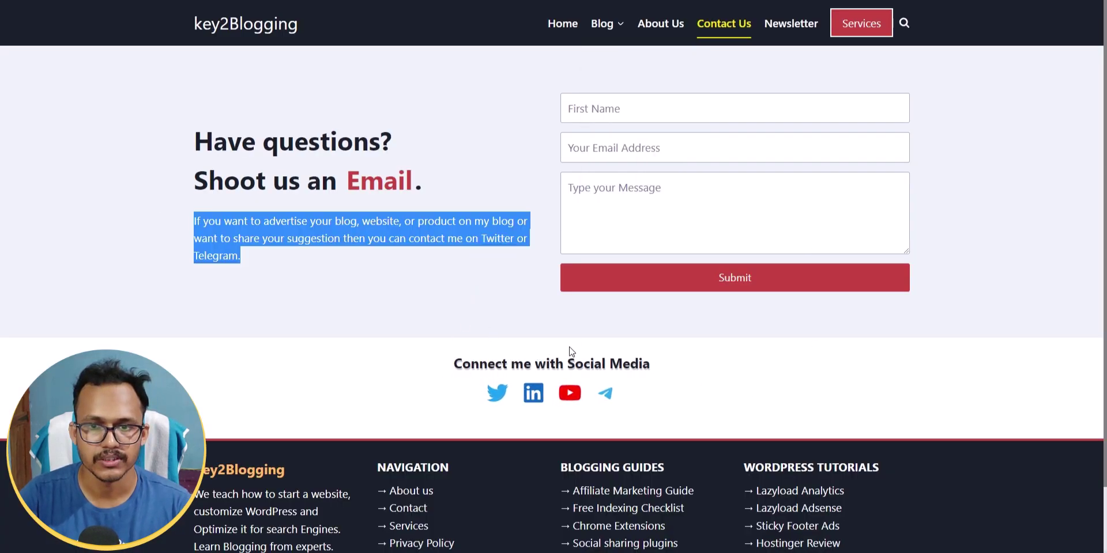
Step: Add a one-column Row Layout below the form and copy the 'Connect me with Social Media' heading
key(alt+Tab)
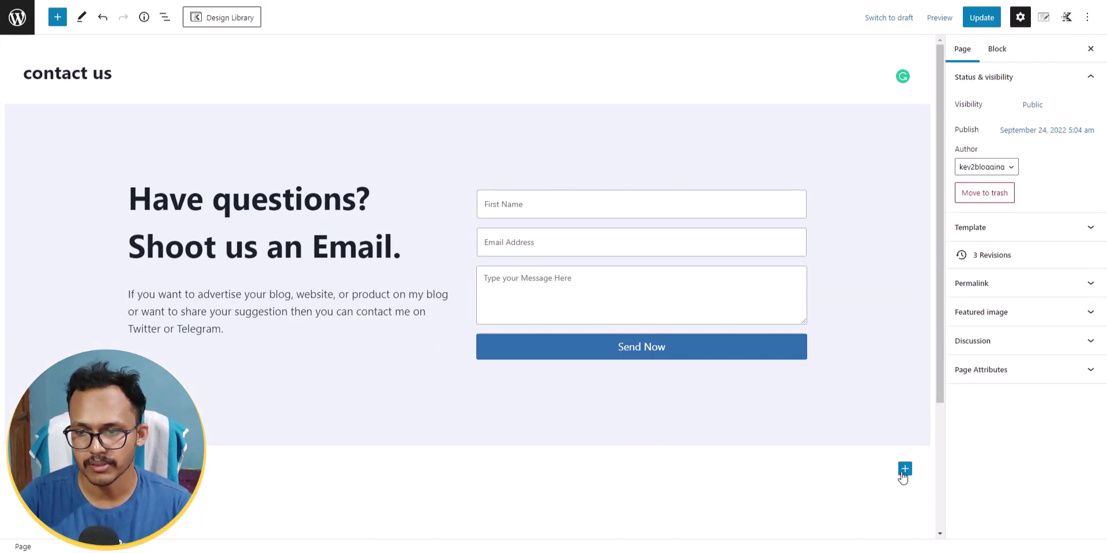
click(905, 468)
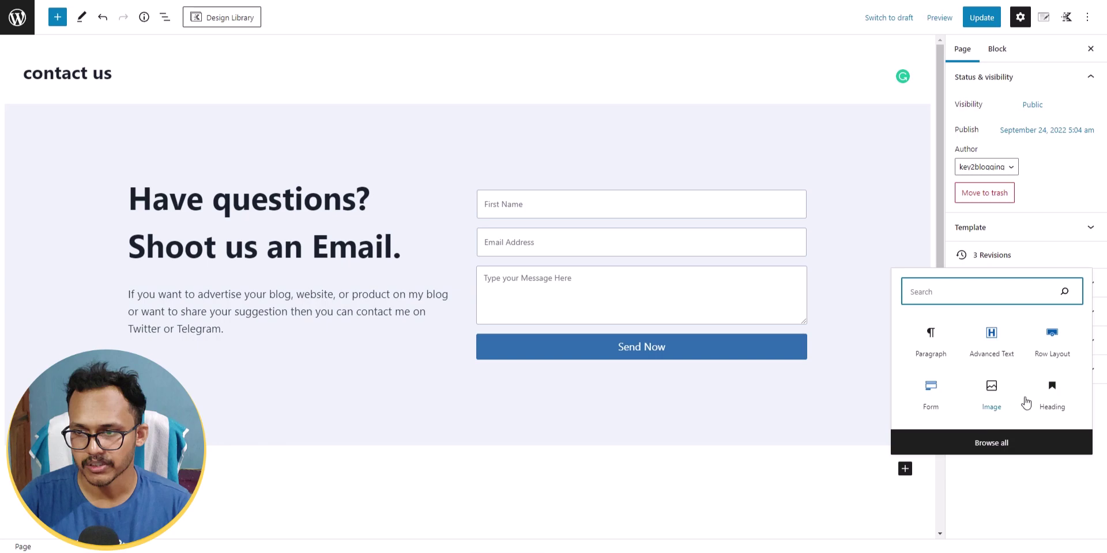
click(1052, 351)
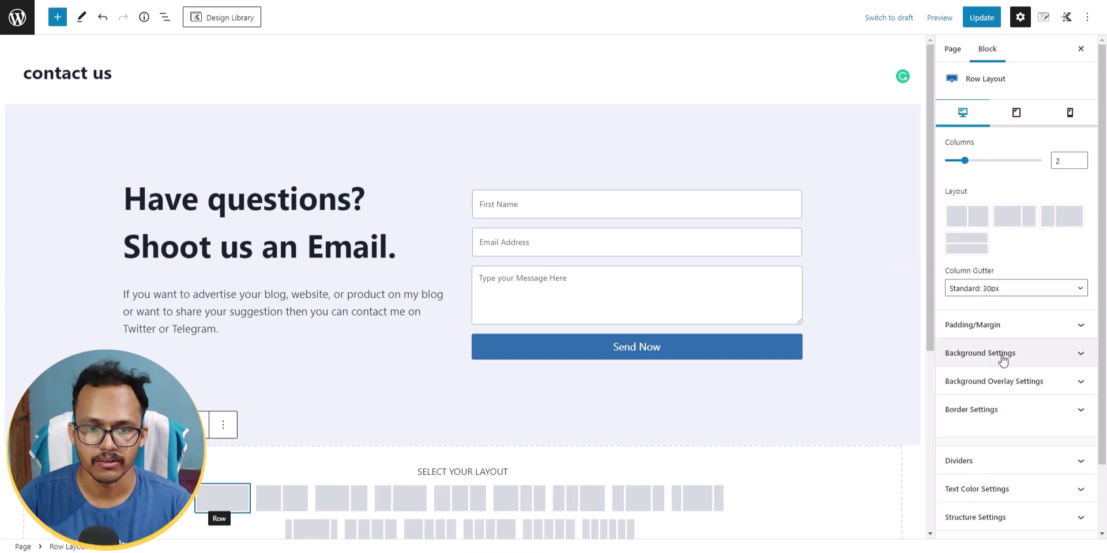
scroll(242, 421, down, 2)
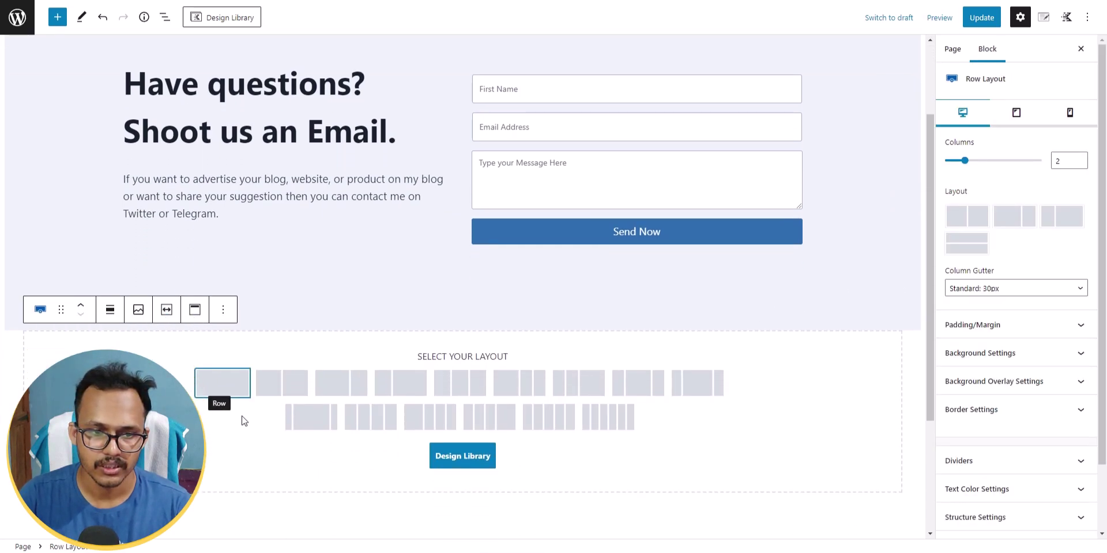
click(226, 389)
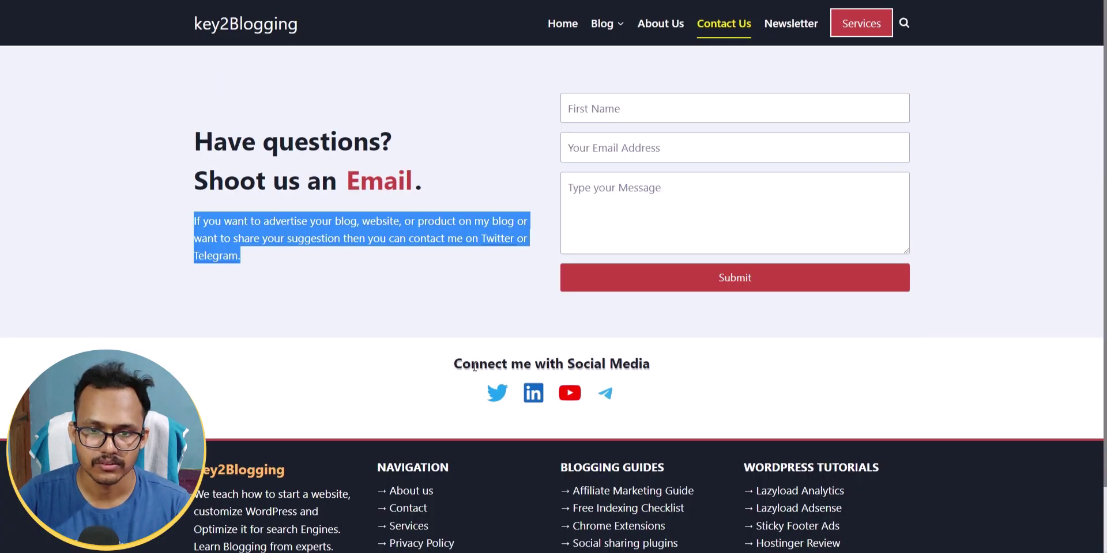
double_click(473, 364)
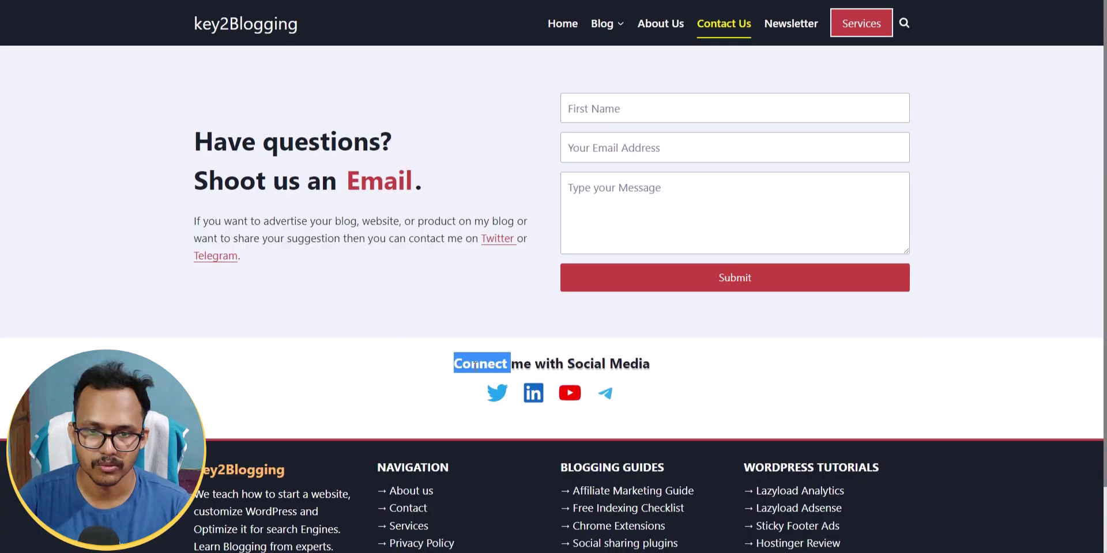
triple_click(474, 364)
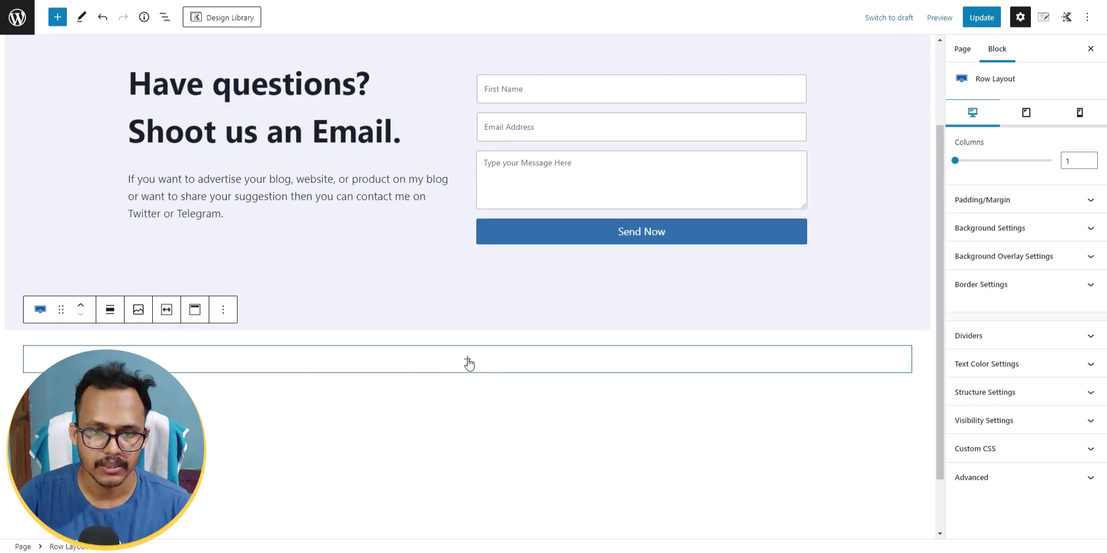
Step: Add an Advanced Text heading with the pasted 'Connect me with Social Media' text, centred
click(466, 360)
click(465, 449)
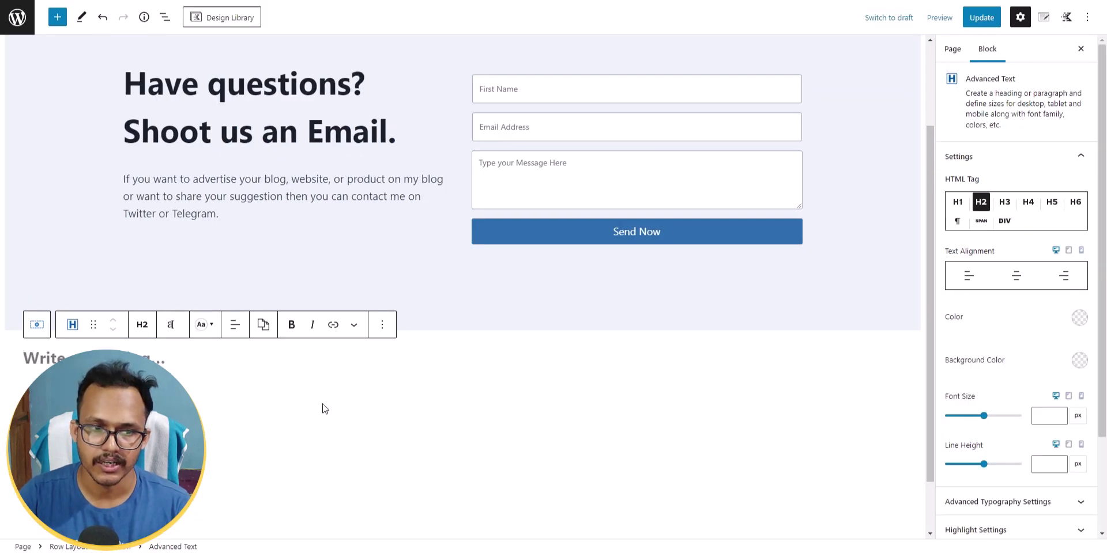
text(Connect with Social Media)
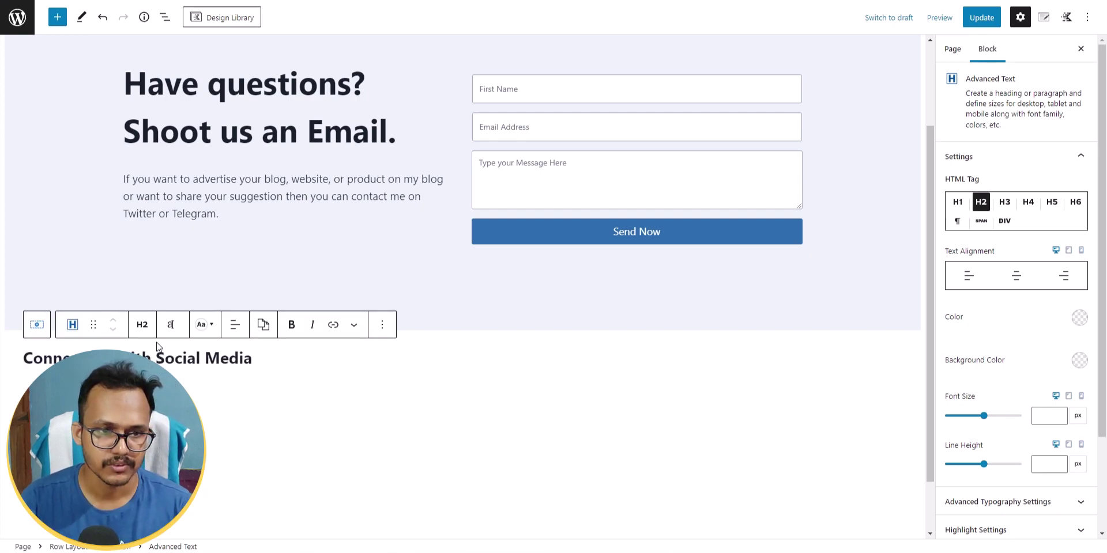
click(234, 324)
click(254, 382)
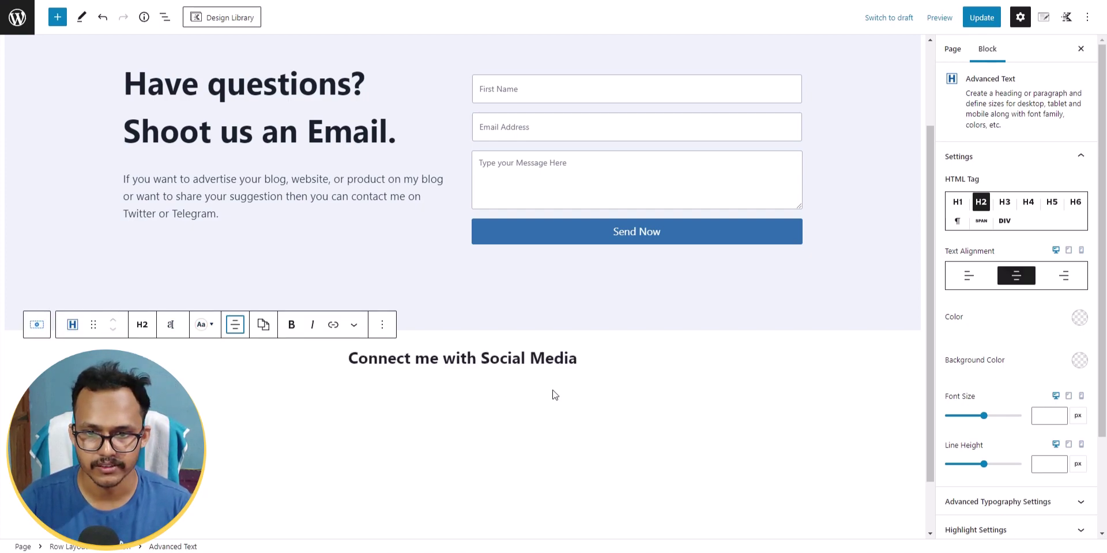
Step: Start a new empty paragraph below the heading
click(590, 361)
key(Return)
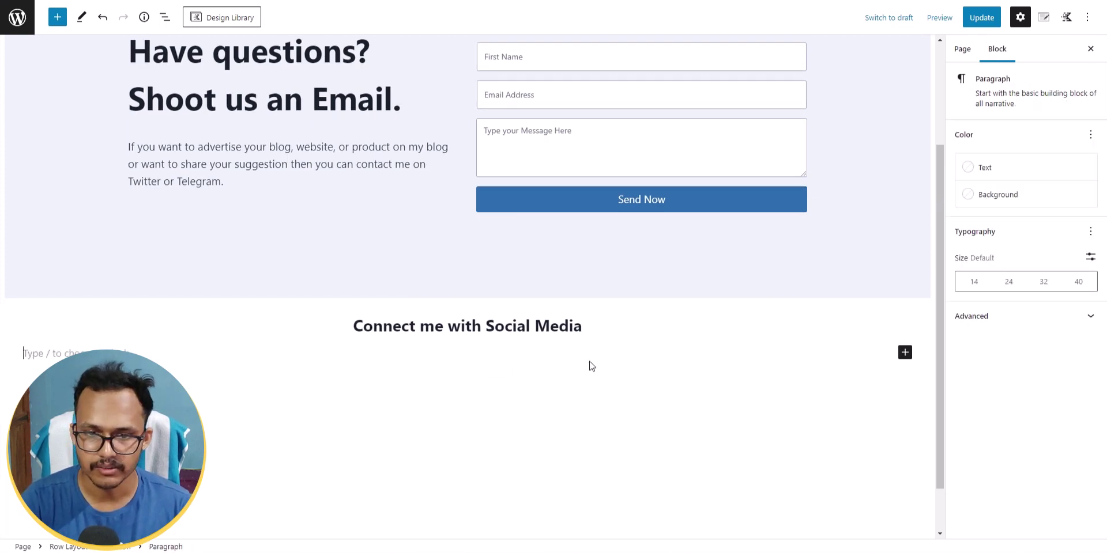
click(905, 352)
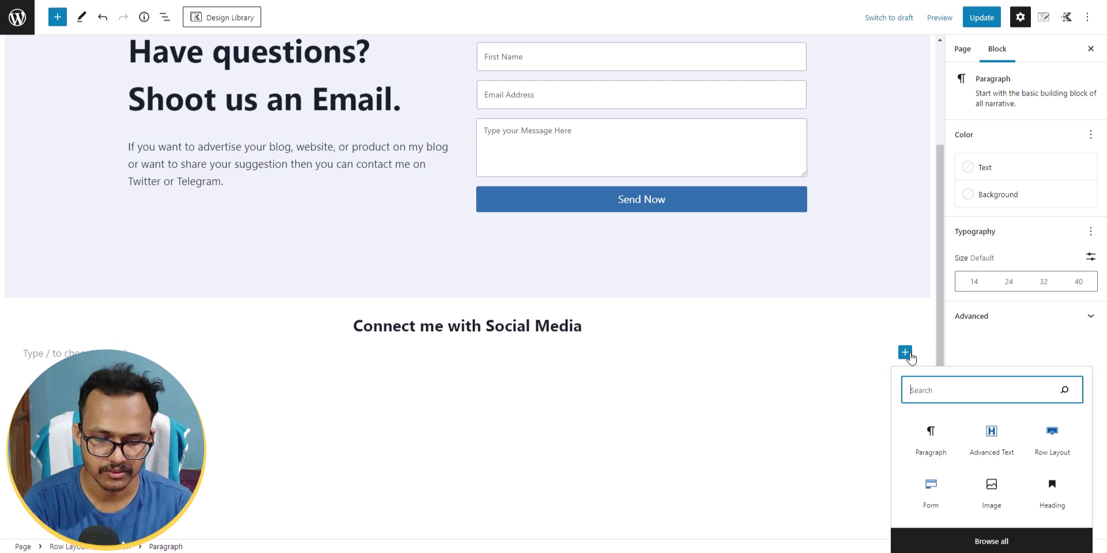
Step: Insert a Social Icons block with a Twitter icon linked to #
text(ico)
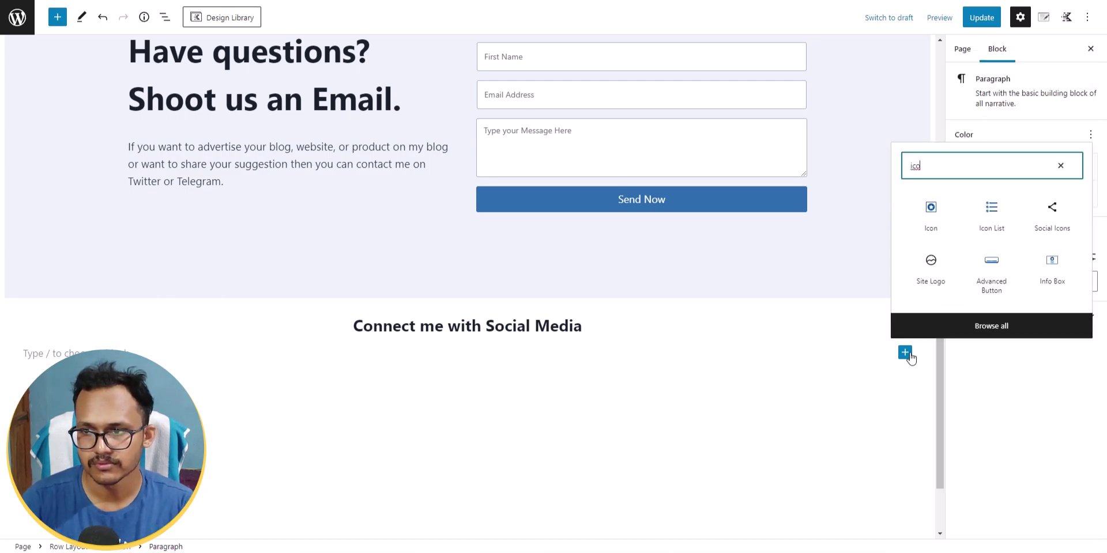
click(1051, 214)
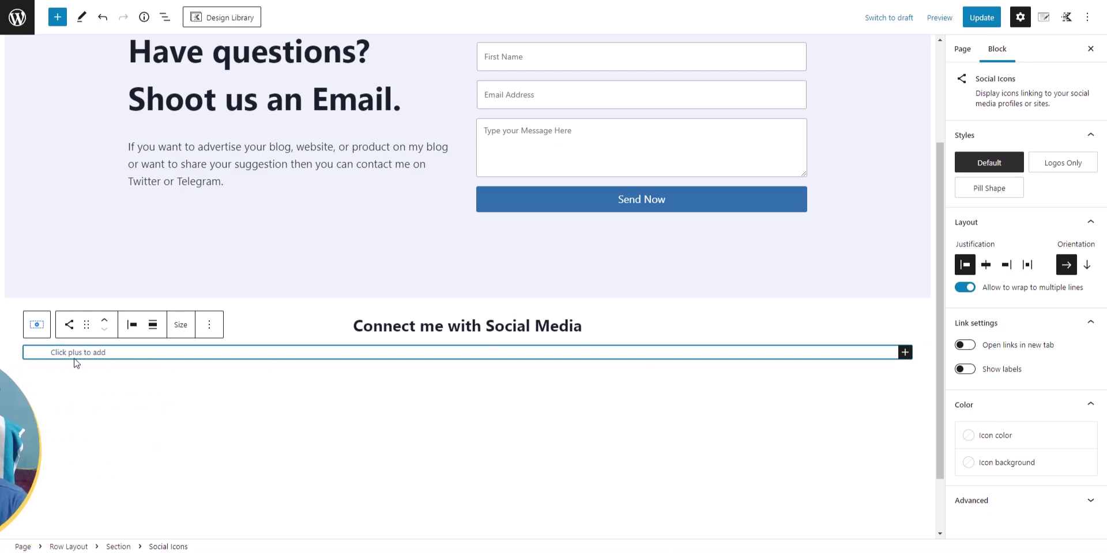
click(905, 352)
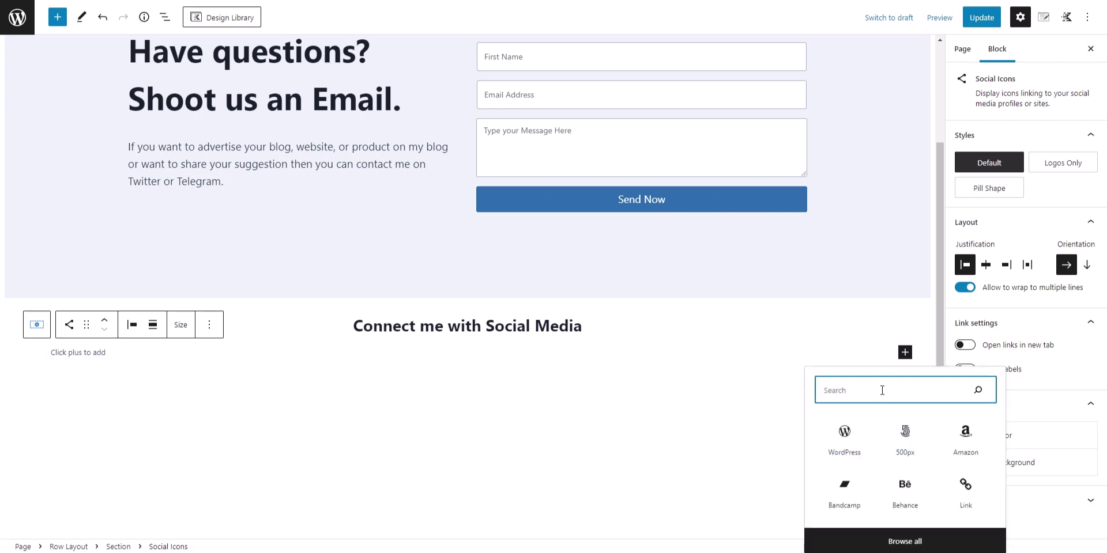
text(tw)
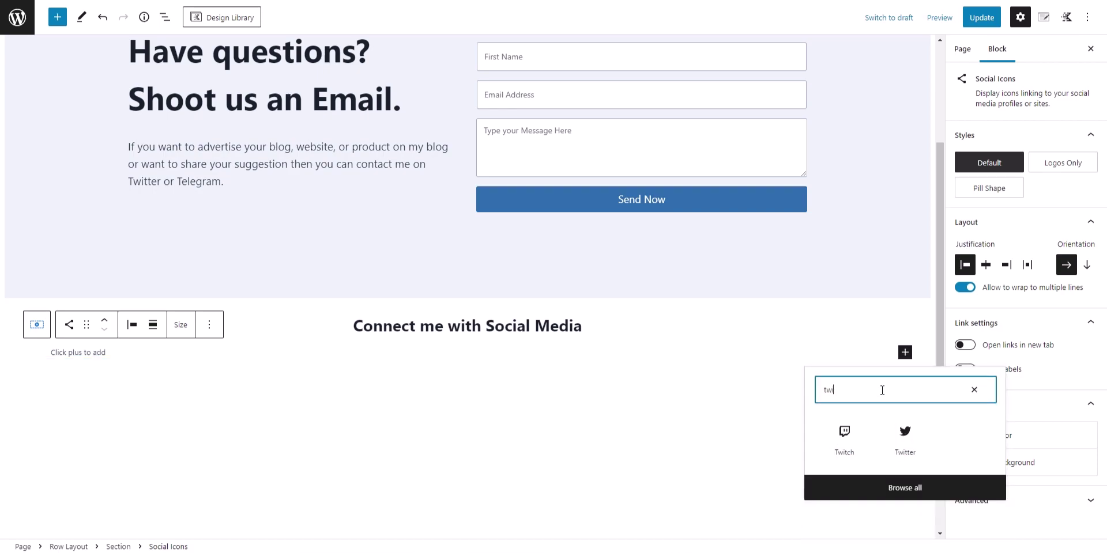
click(909, 442)
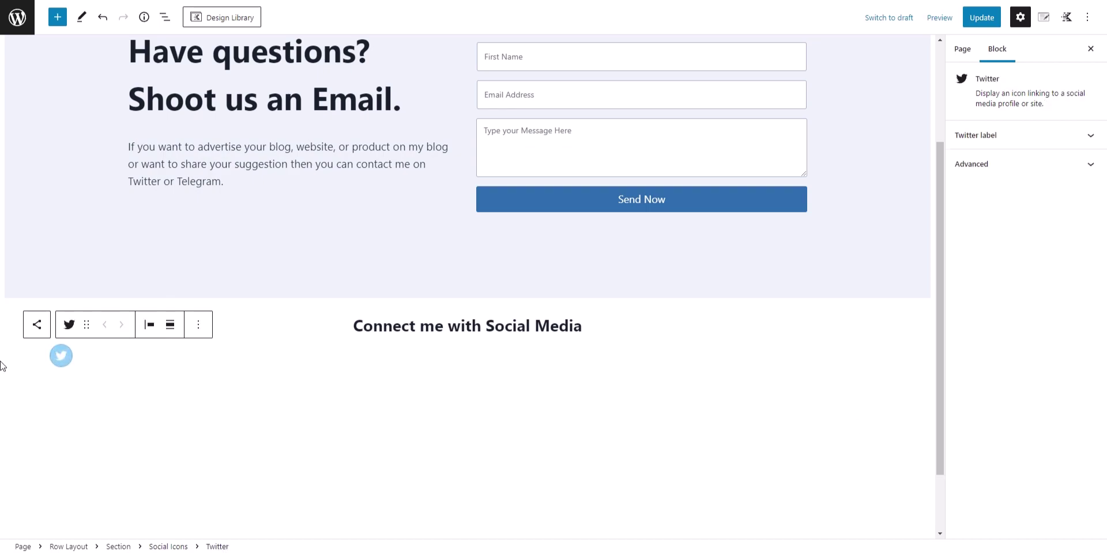
click(61, 363)
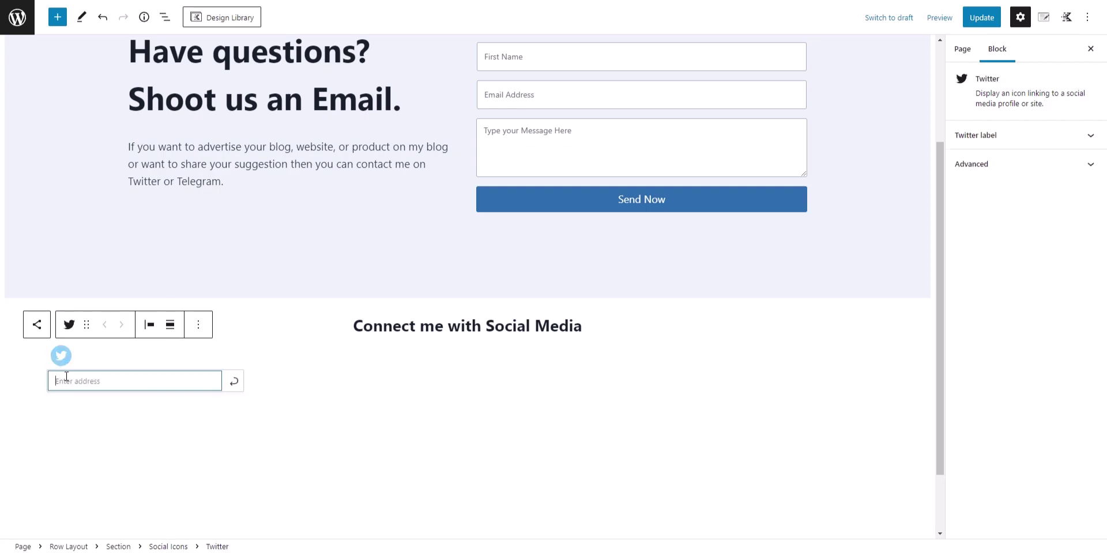
click(234, 381)
click(88, 362)
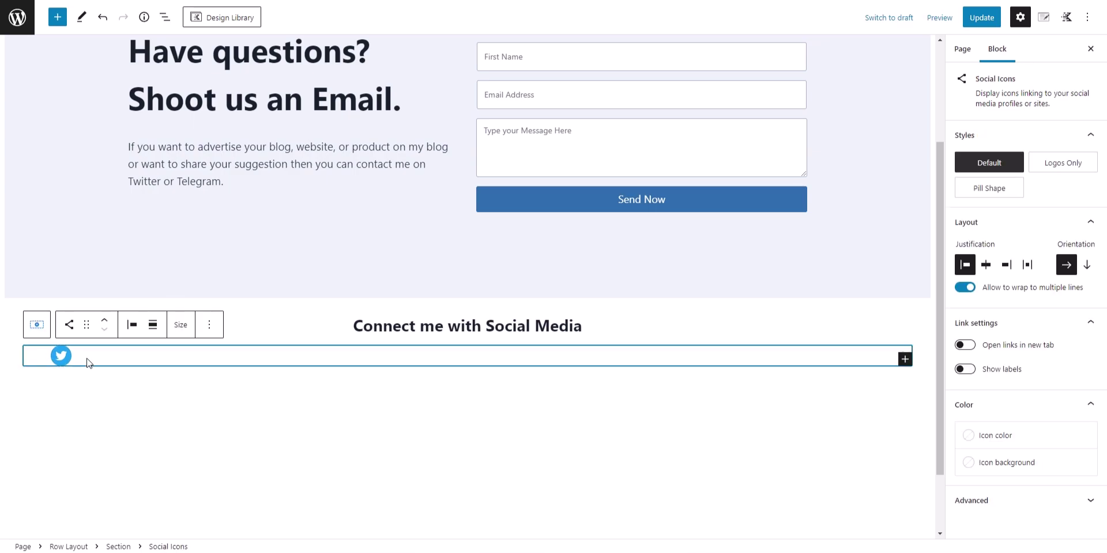
Step: Add Facebook and Telegram icons, each with # as the link
click(905, 360)
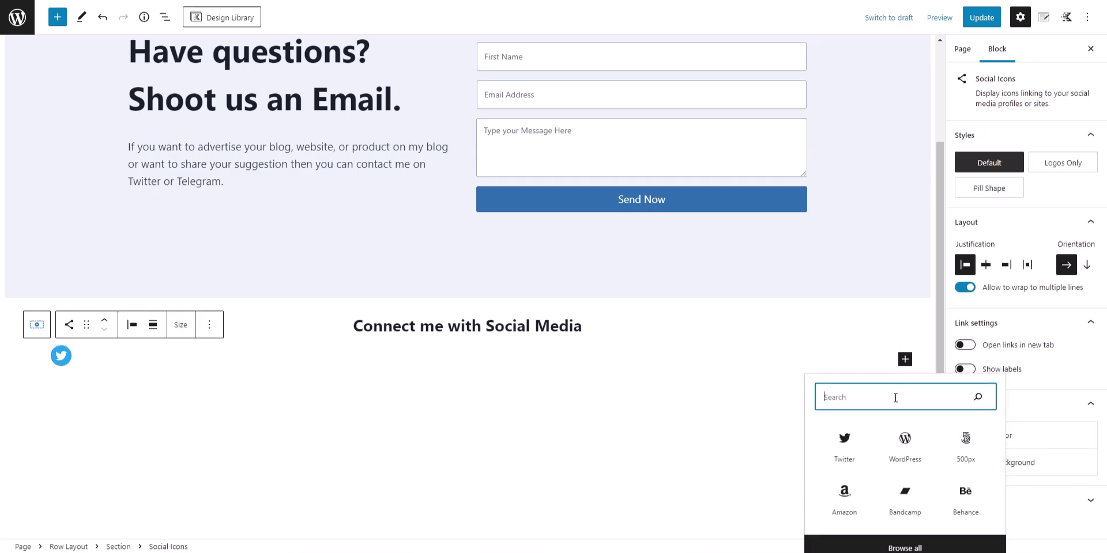
text(fac)
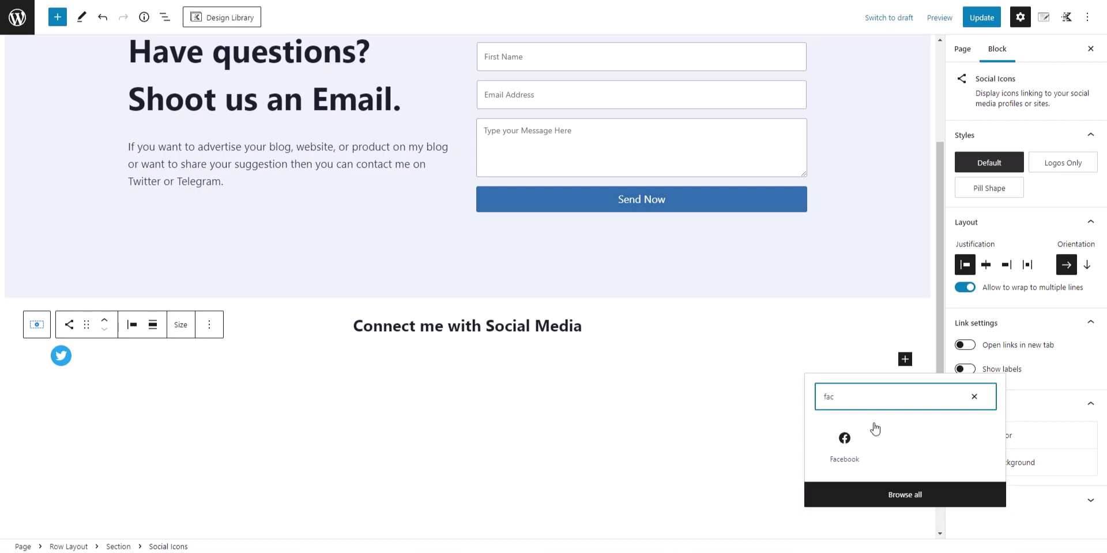
click(843, 441)
text(#)
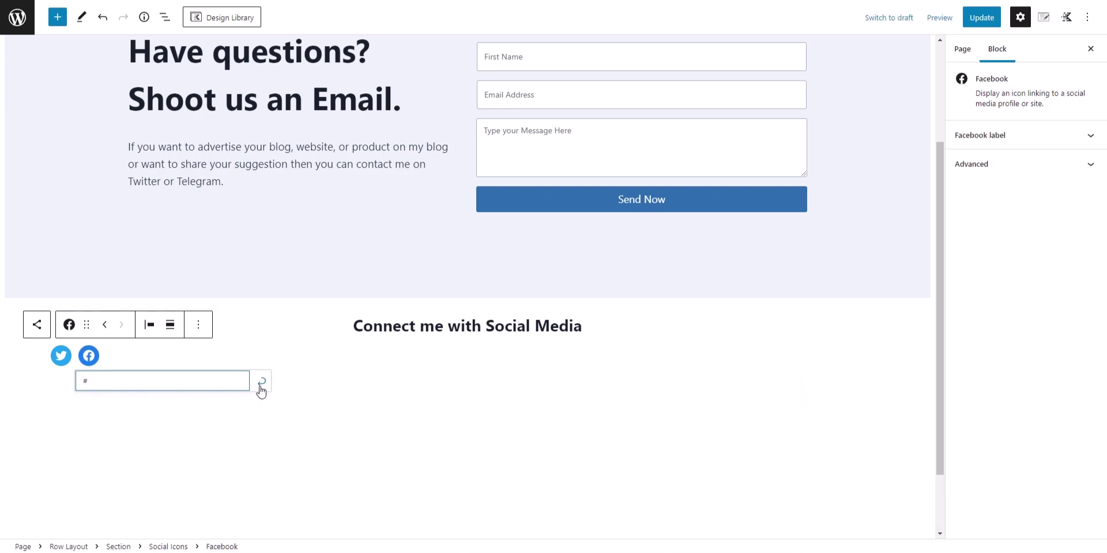
click(261, 389)
click(905, 359)
text(tele)
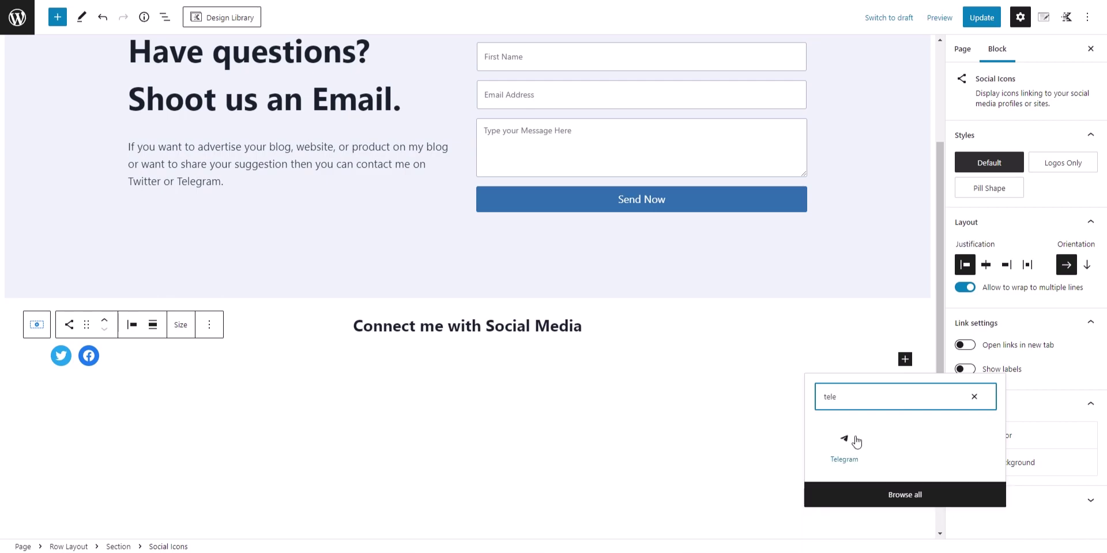
click(856, 441)
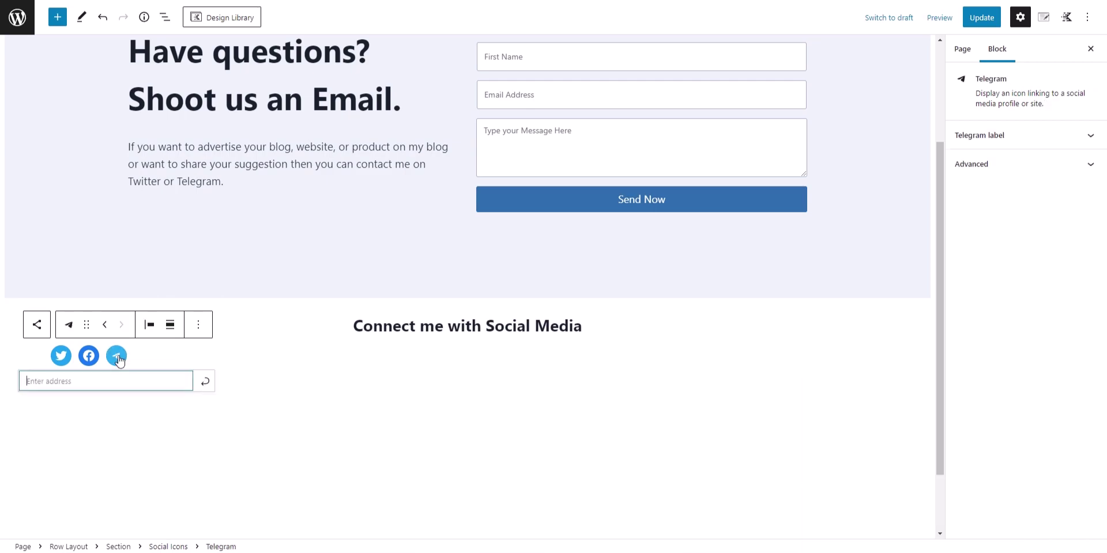
text(#)
click(206, 383)
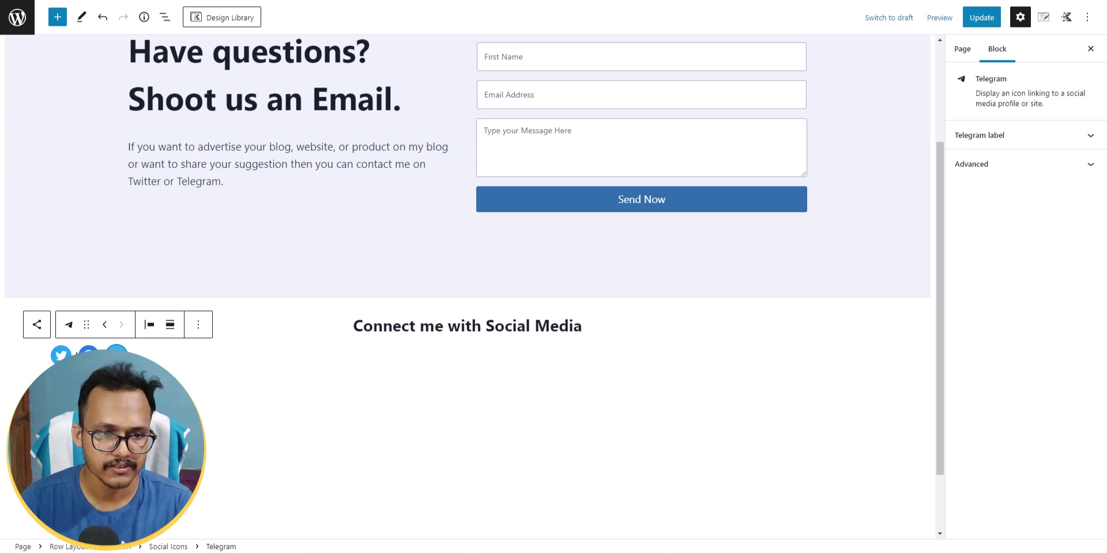
click(45, 354)
Step: Centre the social icons, open links in a new tab, and keep labels hidden
click(152, 324)
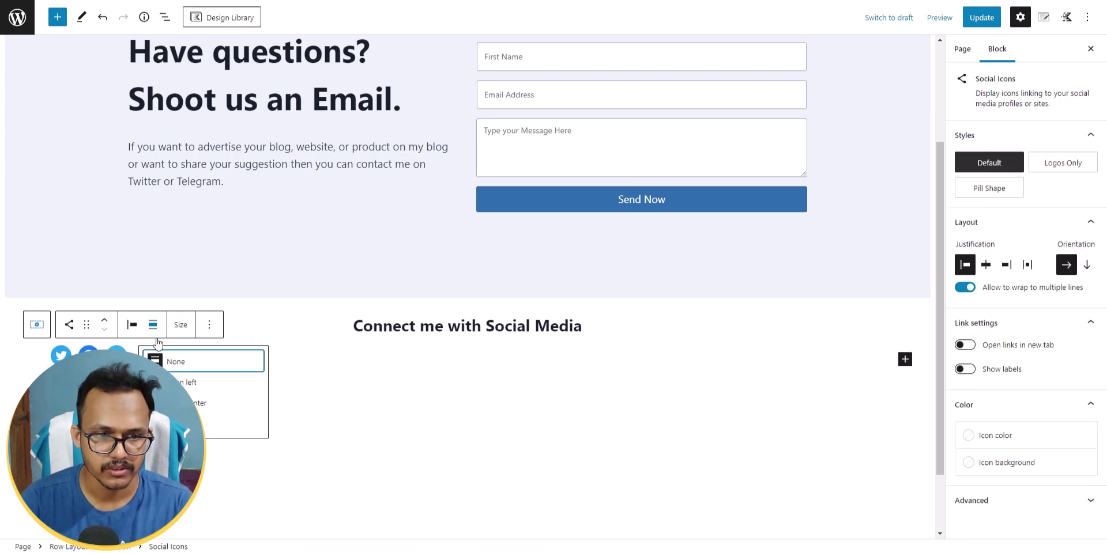
click(196, 402)
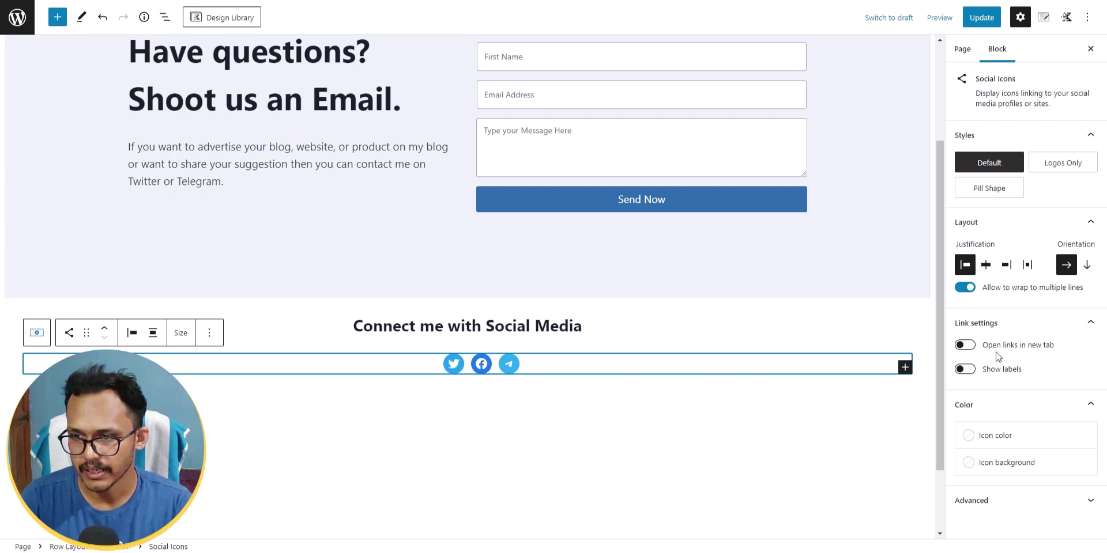
click(965, 345)
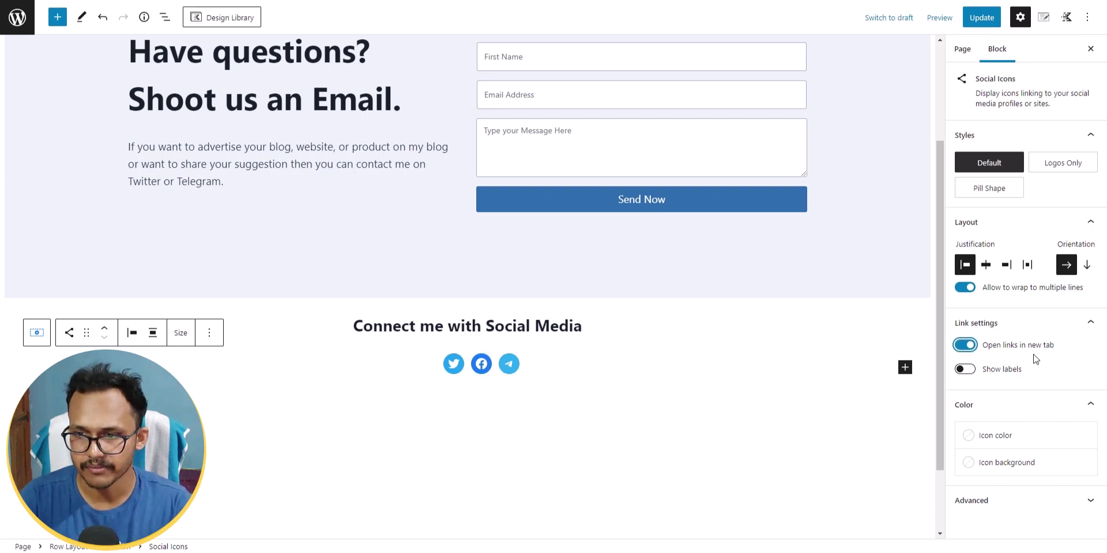
click(966, 370)
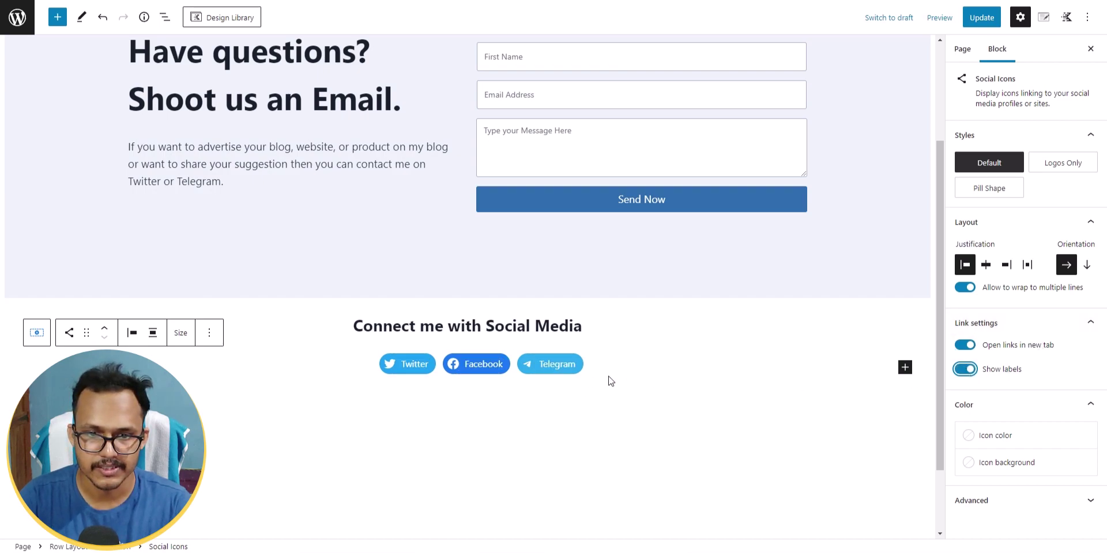
click(966, 370)
click(967, 371)
click(966, 370)
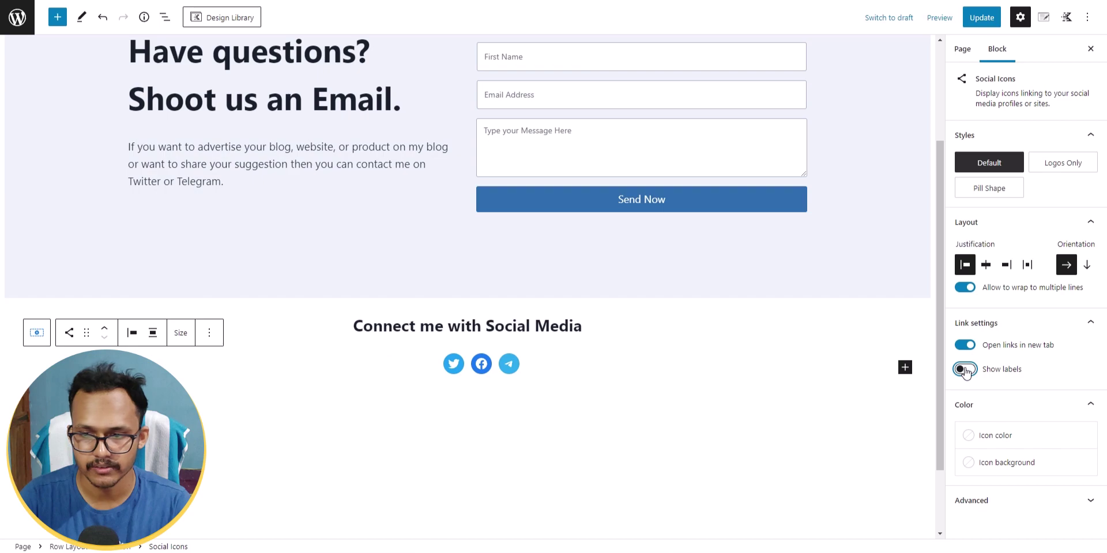
Step: Try the Pill and Logos Only styles, then settle on the Default filled icon style
click(1001, 438)
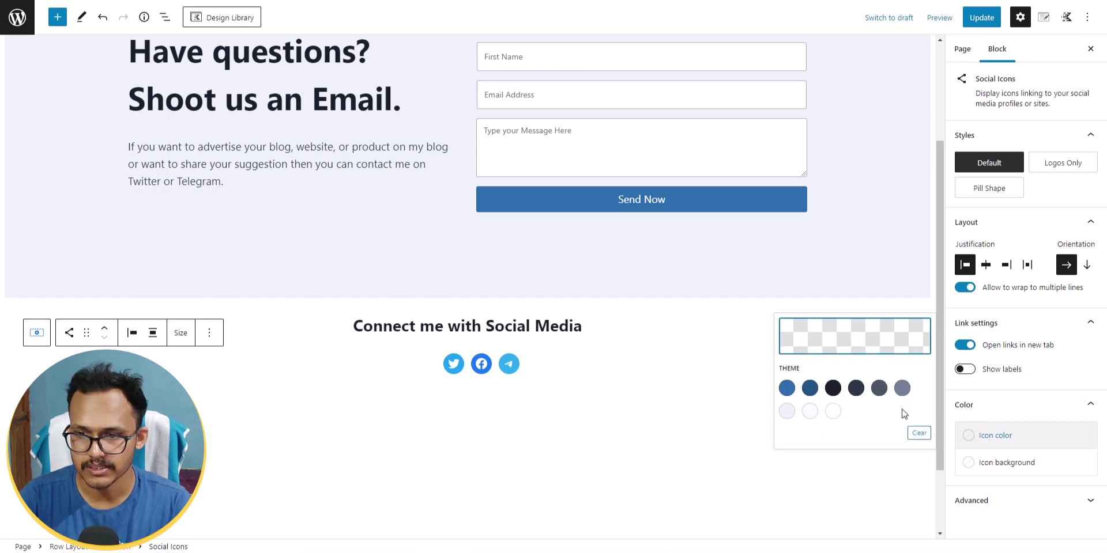
click(1041, 414)
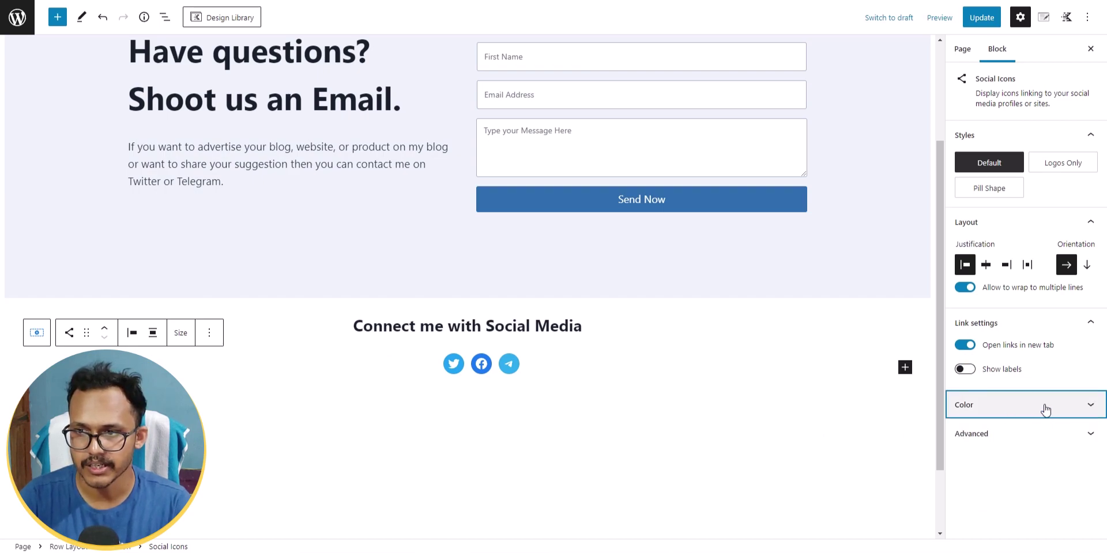
click(987, 193)
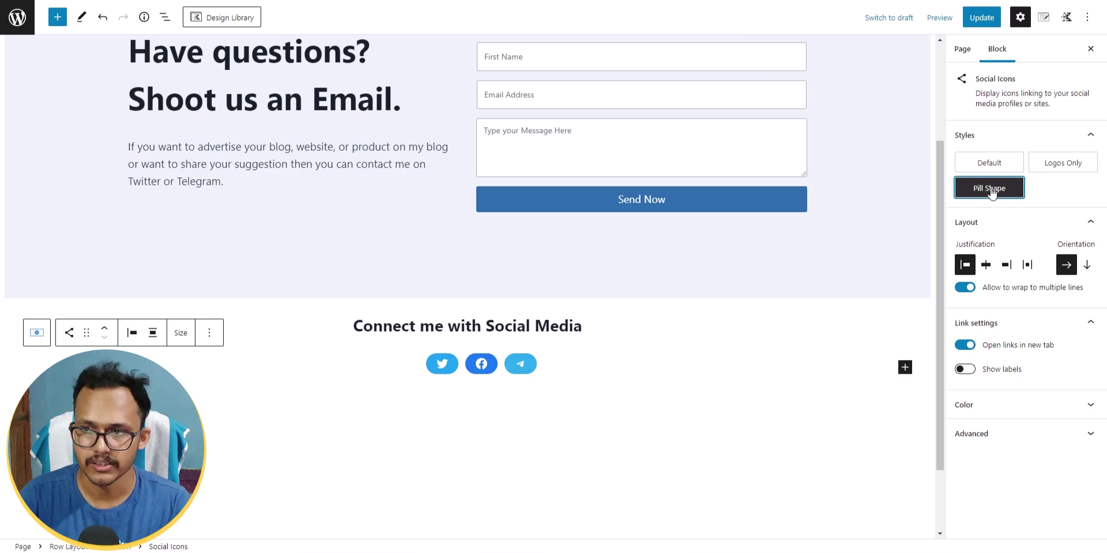
click(1069, 165)
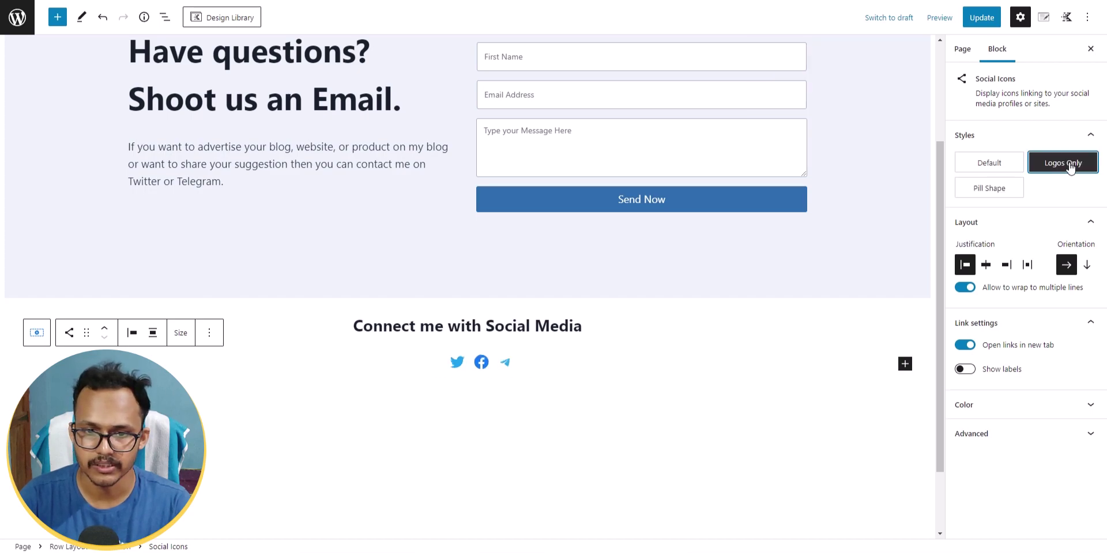
click(989, 164)
click(1039, 226)
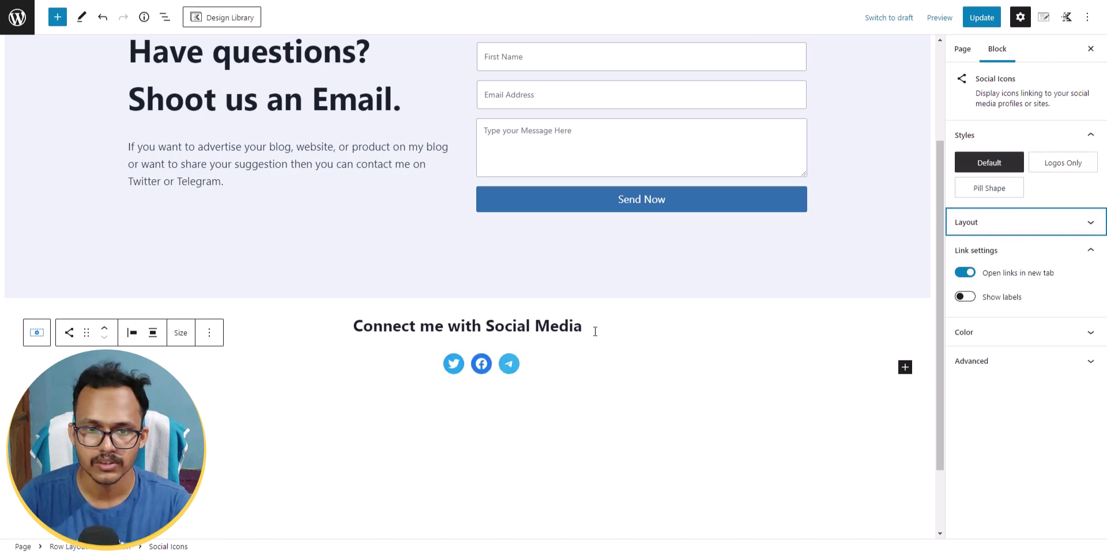
click(683, 315)
Step: Give the social media row a white FFFFFF background after trying light presets
click(675, 315)
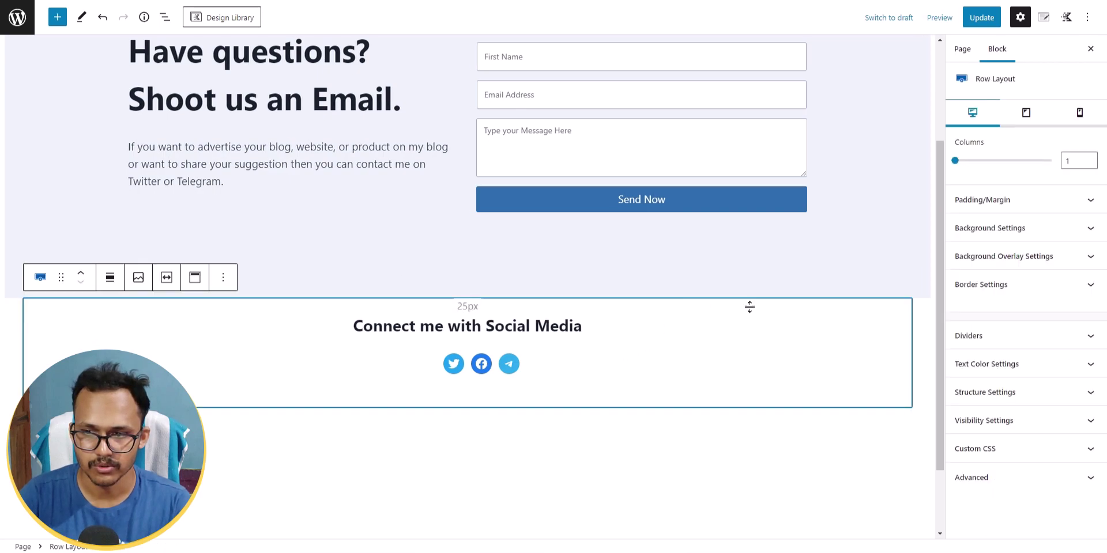
click(1048, 237)
click(1080, 293)
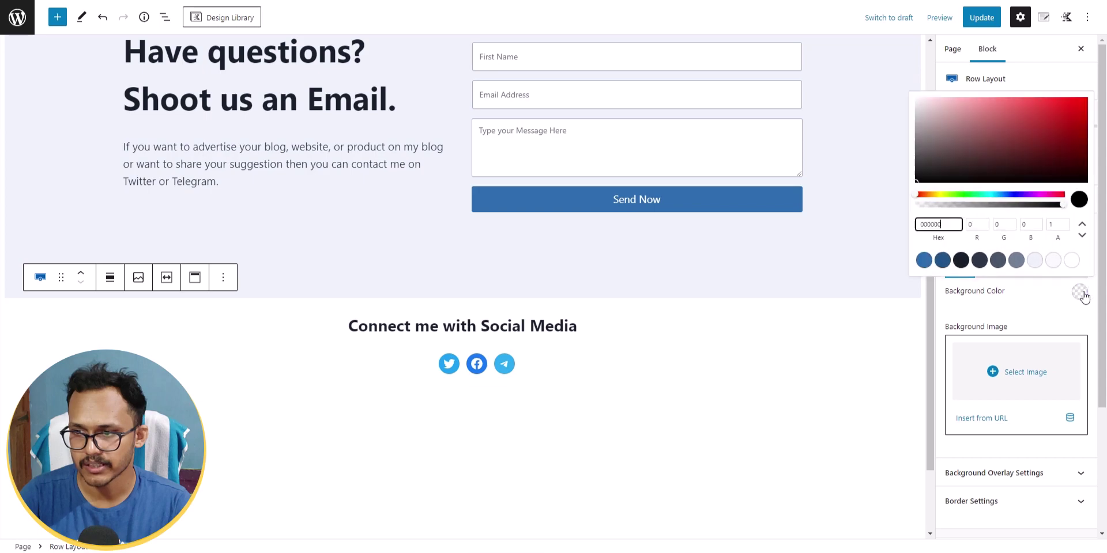
click(1052, 260)
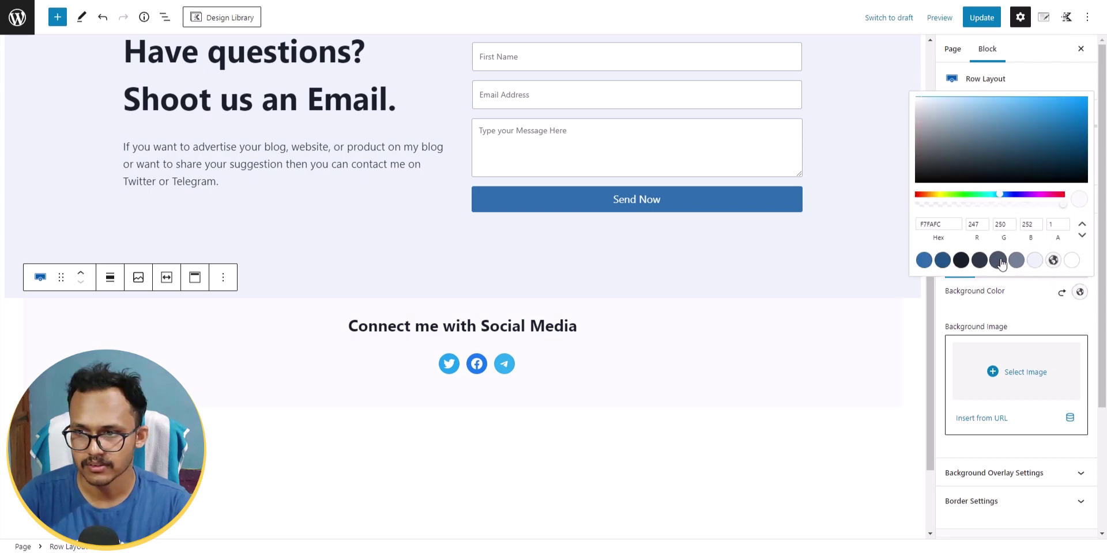
click(1035, 264)
click(1052, 260)
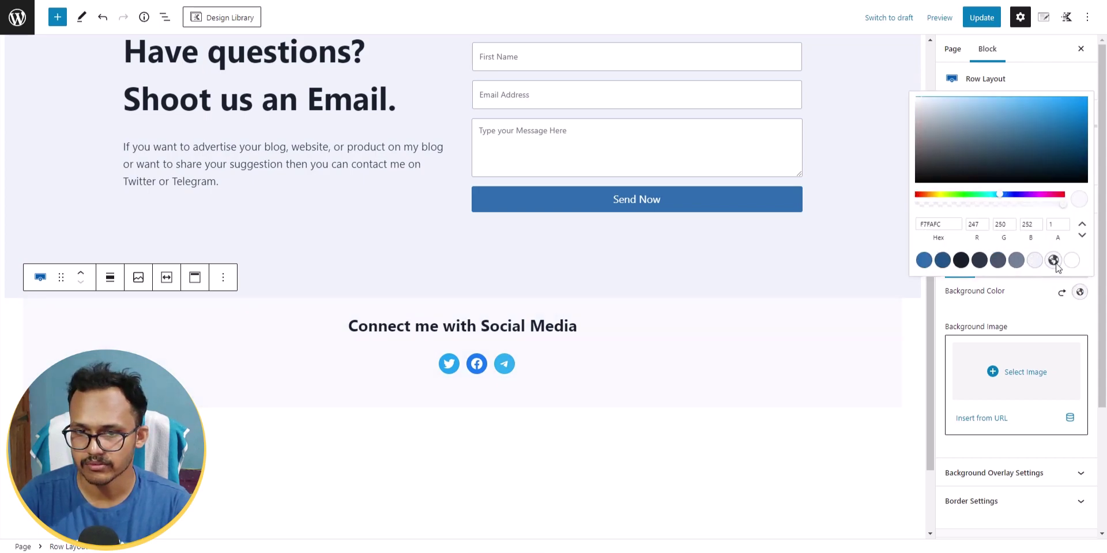
click(1072, 260)
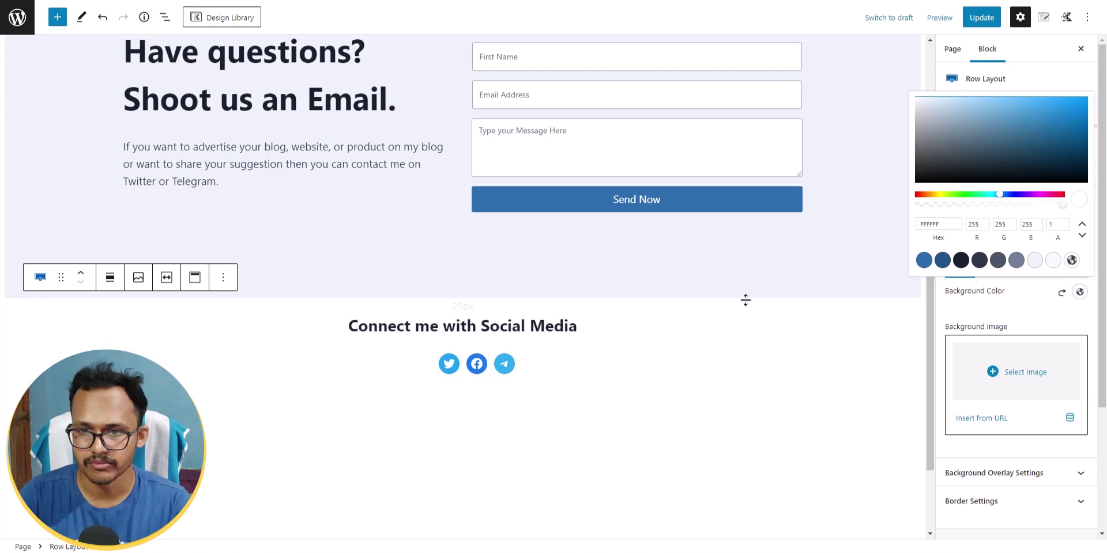
click(781, 264)
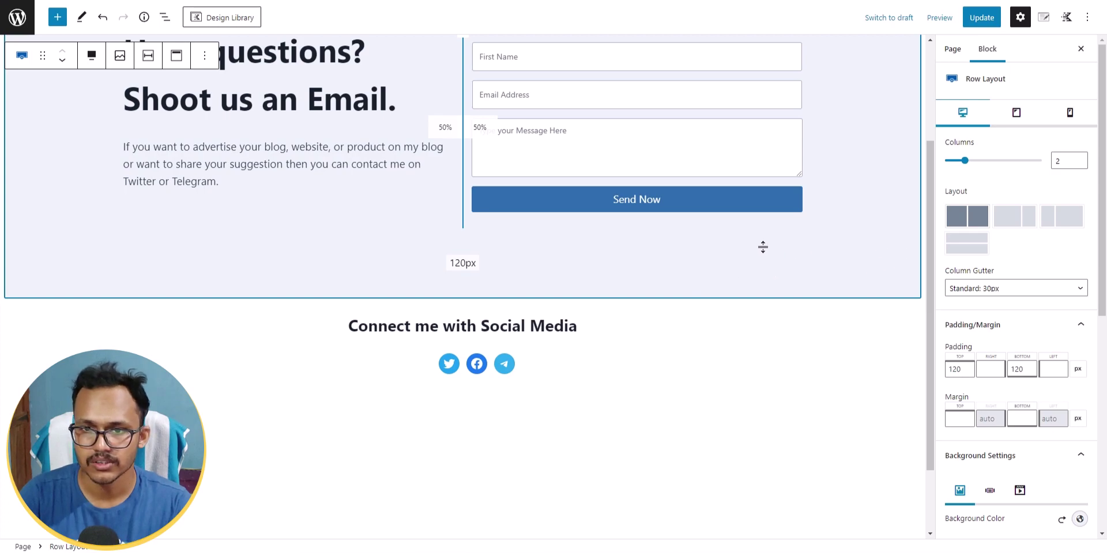
Step: Add a V-shaped bottom divider to the contact form row
scroll(817, 264, up, 2)
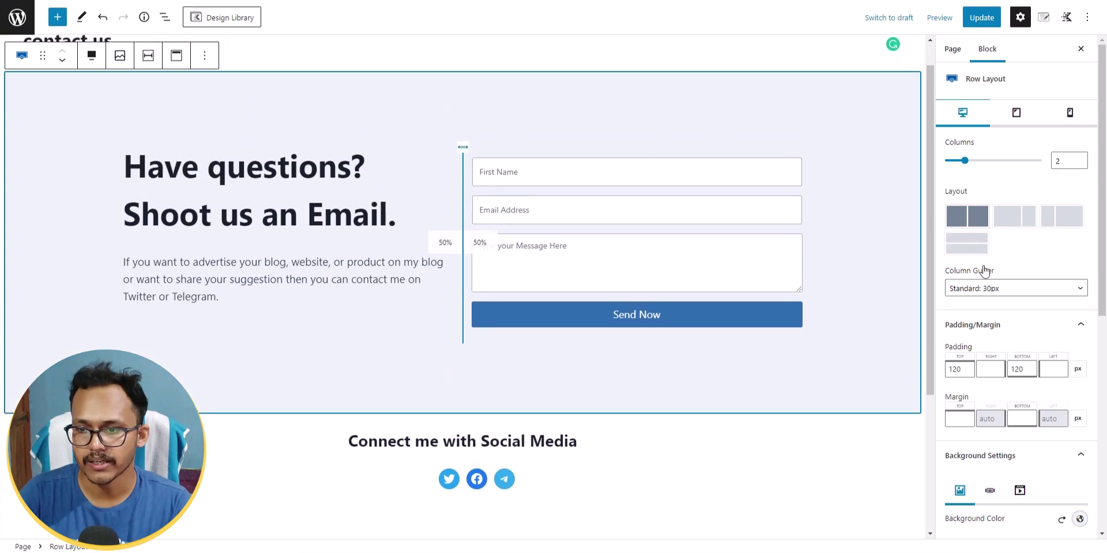
scroll(1005, 340, down, 6)
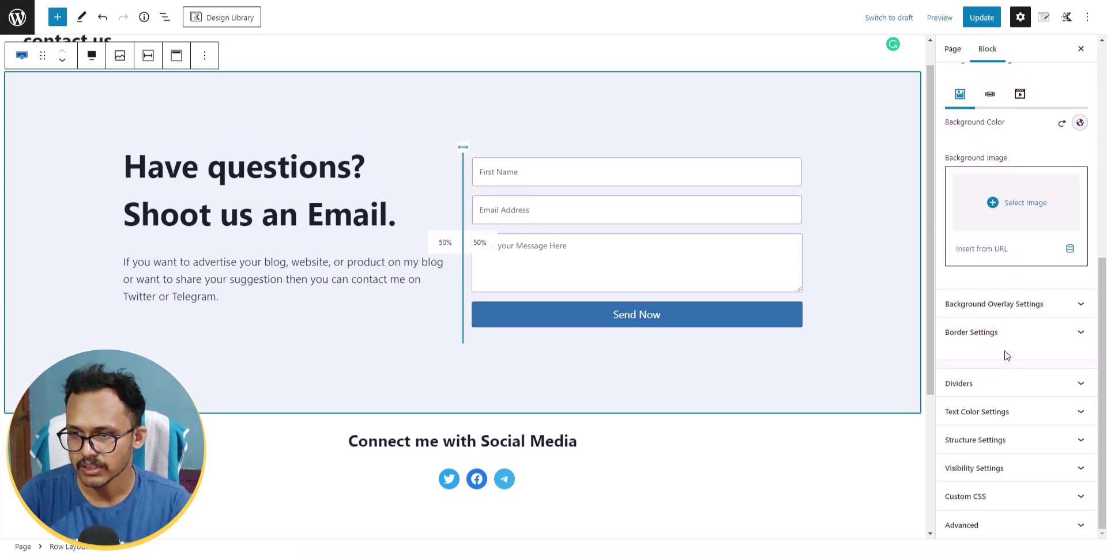
click(1017, 385)
scroll(1017, 387, down, 3)
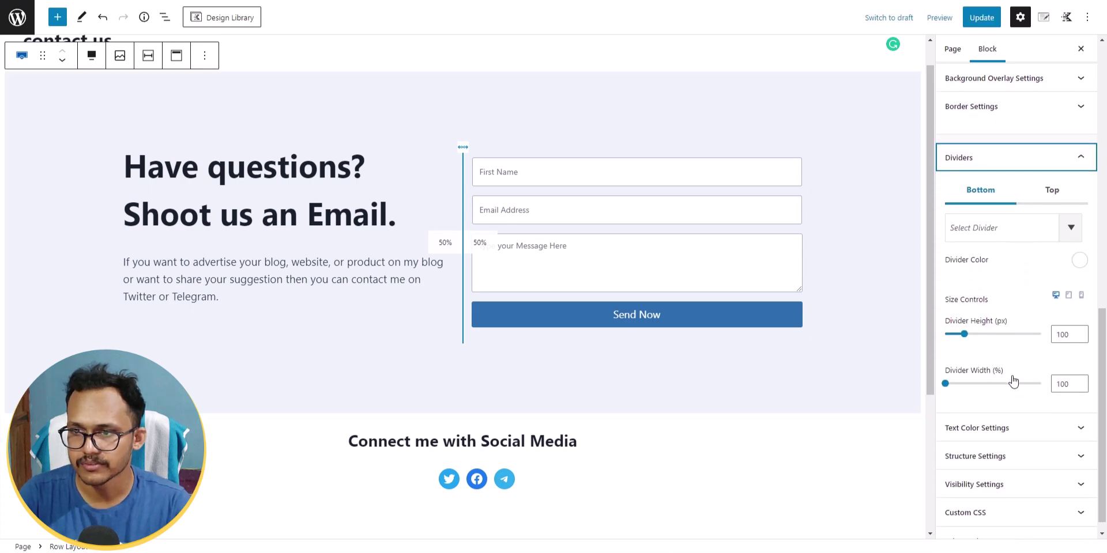
click(1030, 235)
click(971, 268)
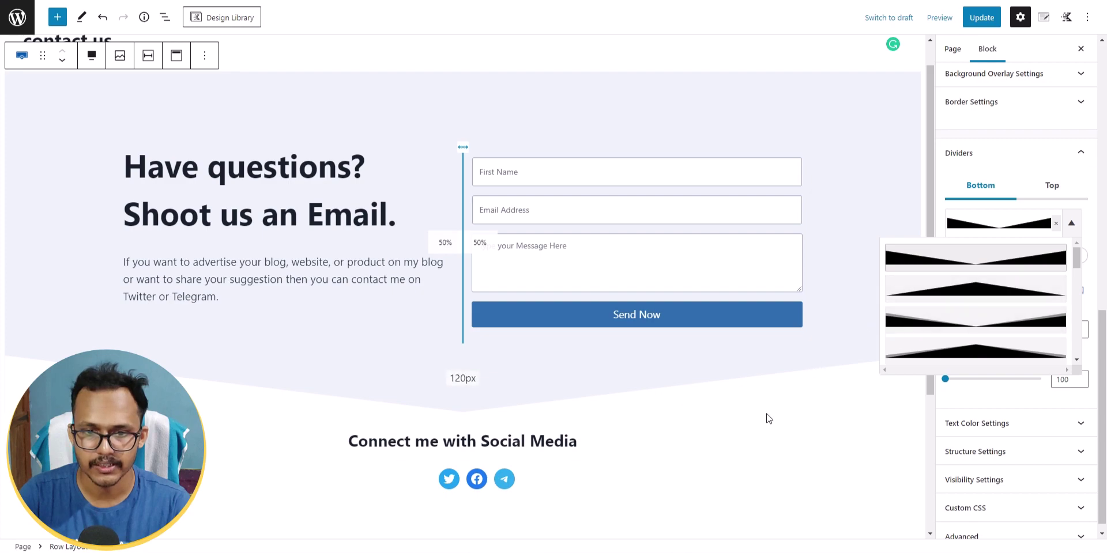
Step: Try peaked and curved shapes, then settle on the mountain-shaped wavy divider
scroll(761, 409, down, 2)
scroll(758, 388, up, 1)
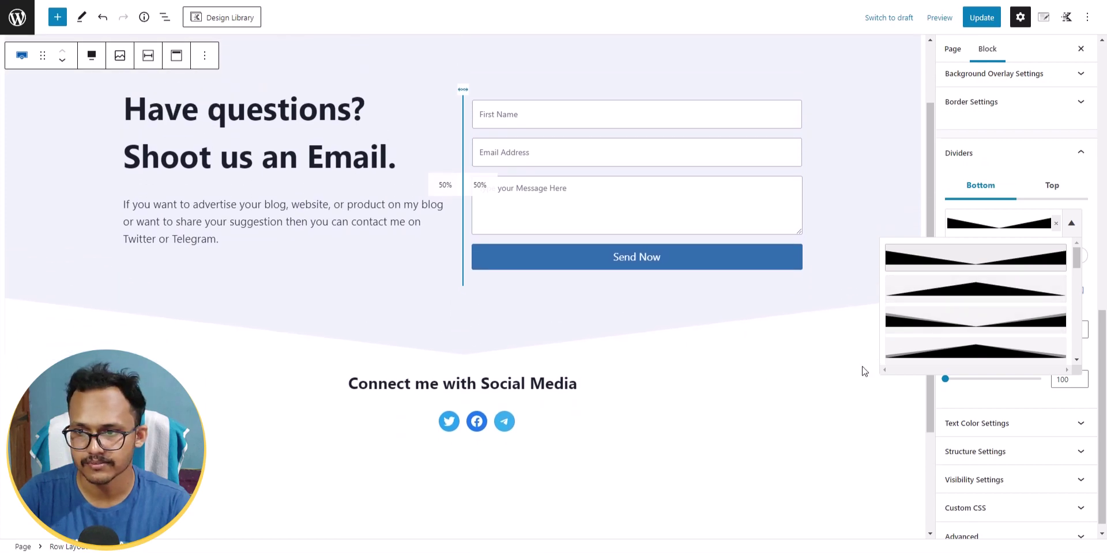
click(996, 306)
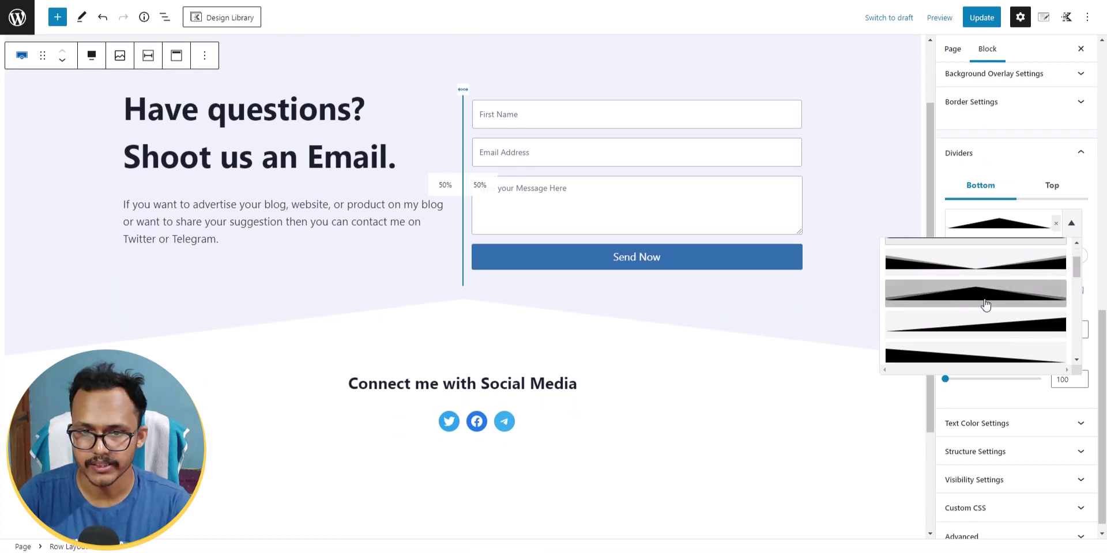
scroll(988, 309, down, 3)
click(982, 313)
scroll(974, 314, down, 4)
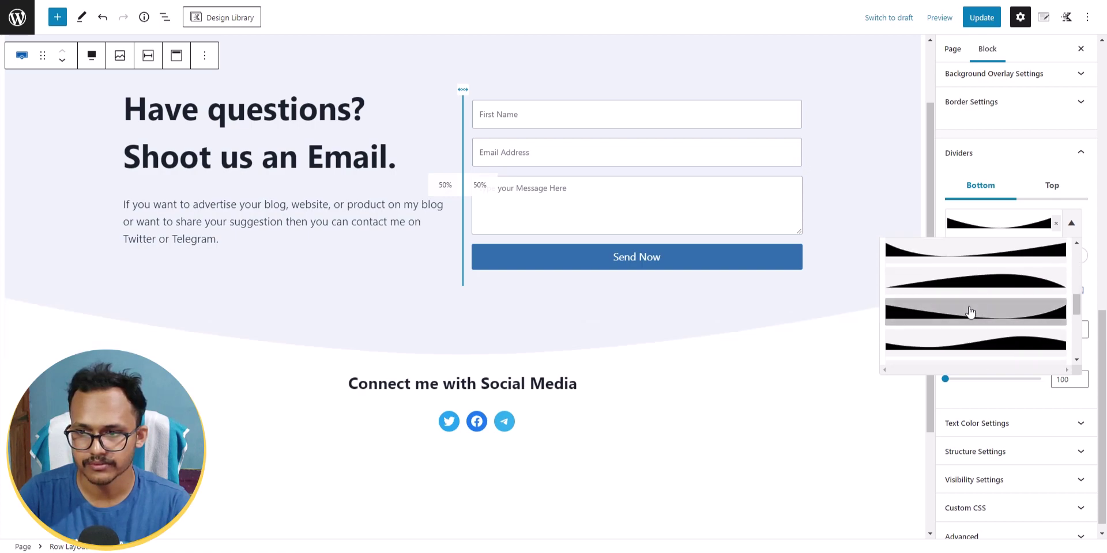
click(974, 307)
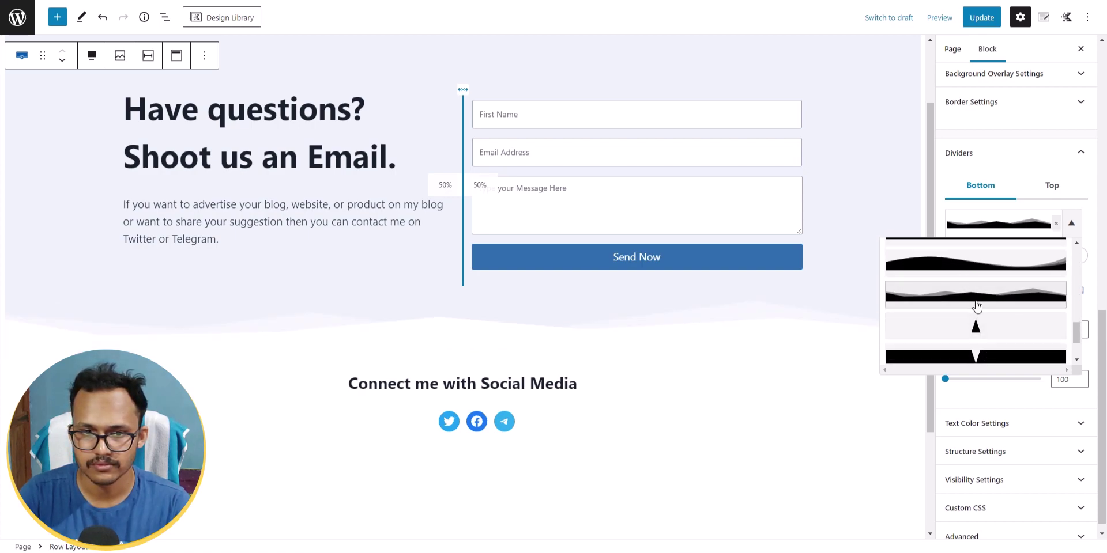
scroll(975, 309, up, 5)
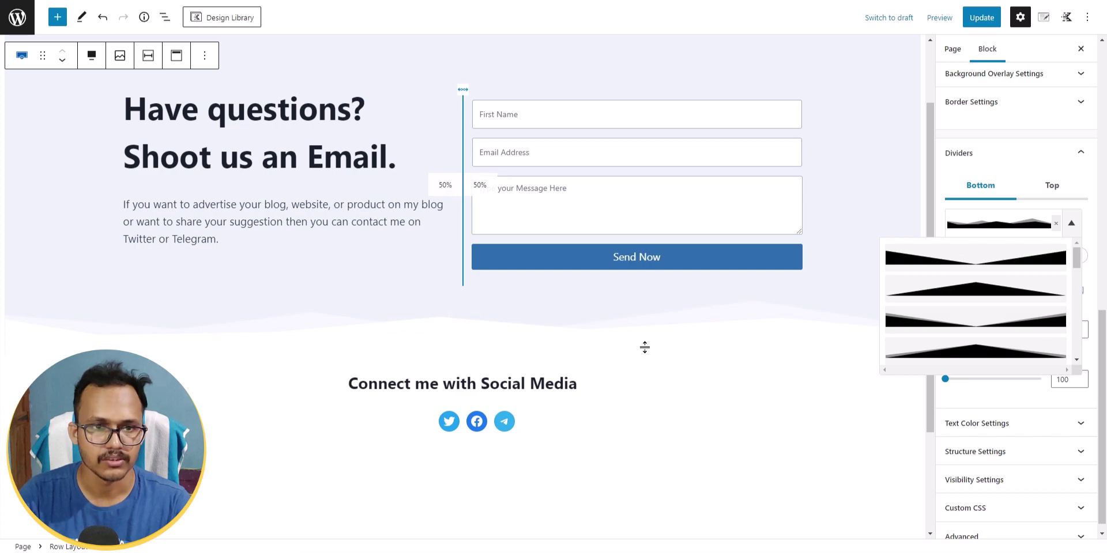
click(805, 416)
scroll(859, 331, up, 3)
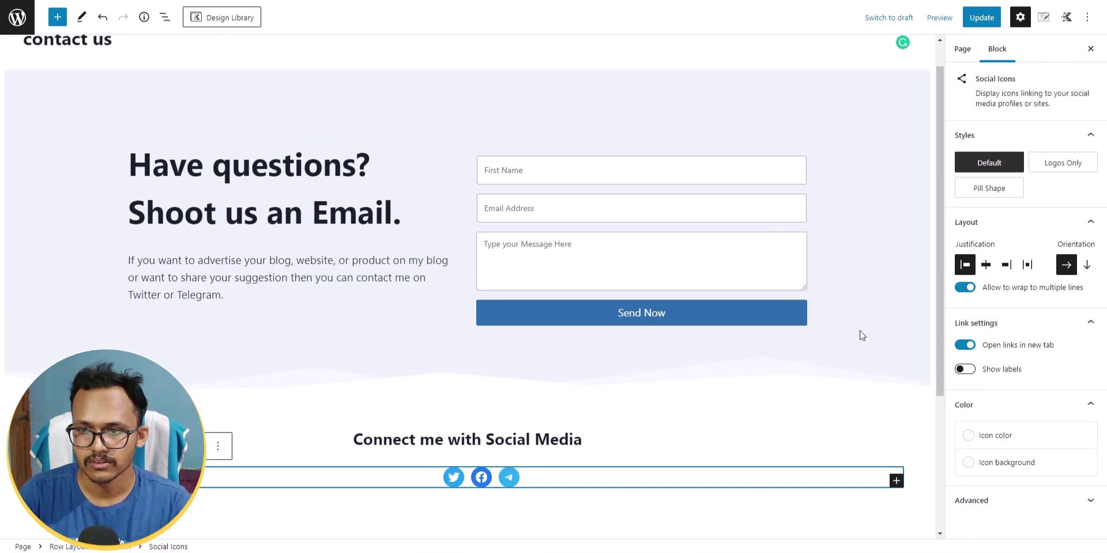
Step: Darken the form row background to blue-grey, update the page and view it live
click(900, 145)
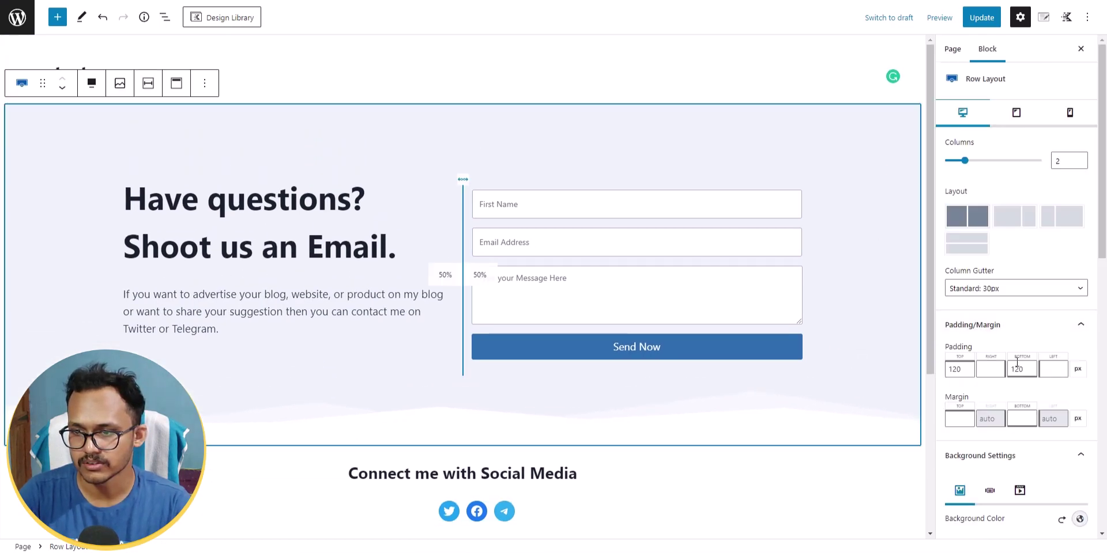
scroll(1014, 346, down, 3)
click(1078, 405)
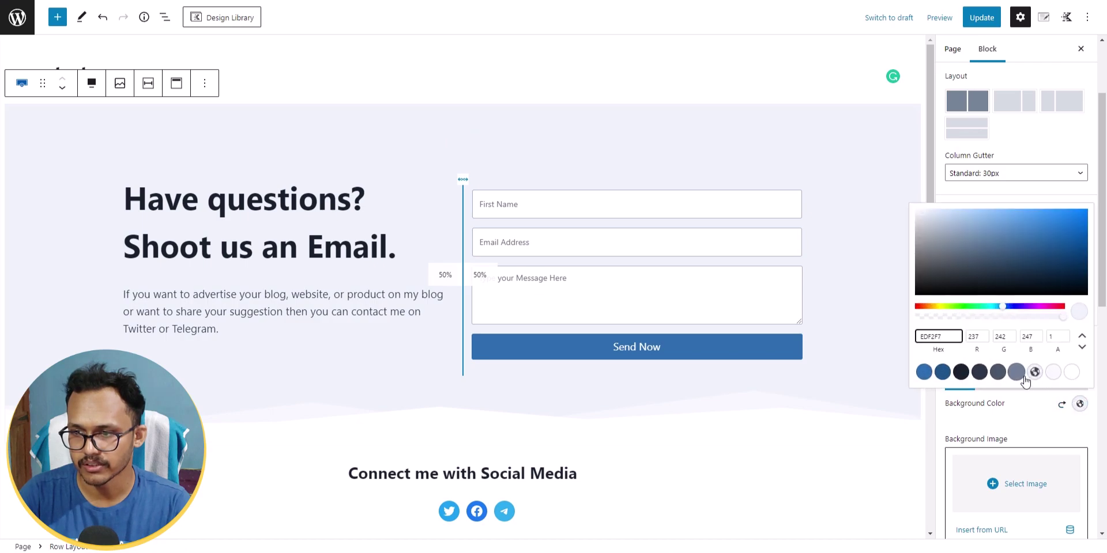
mouse_move(922, 218)
mouse_down()
mouse_move(921, 234)
mouse_move(932, 214)
mouse_up()
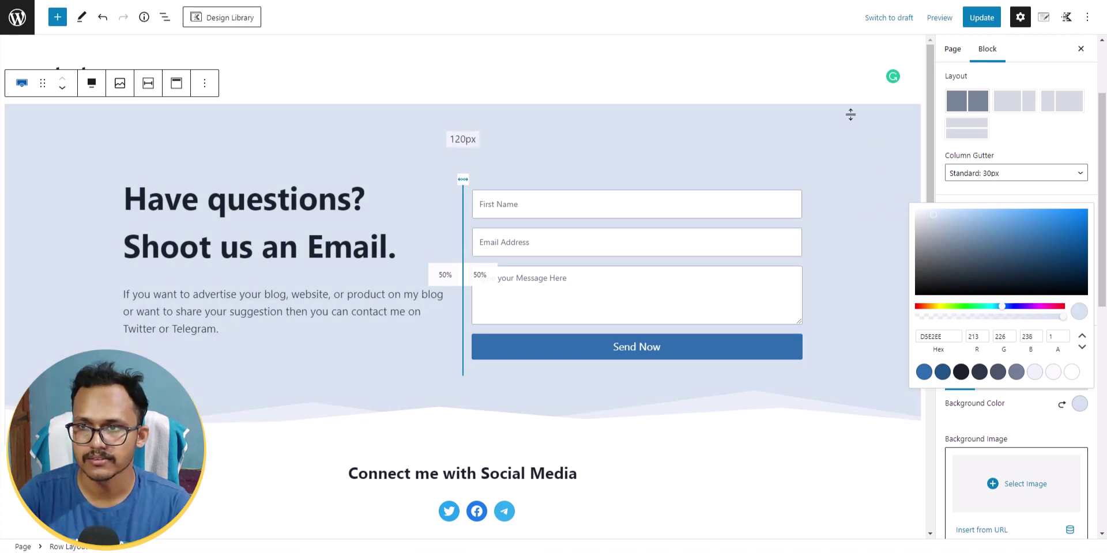
click(977, 24)
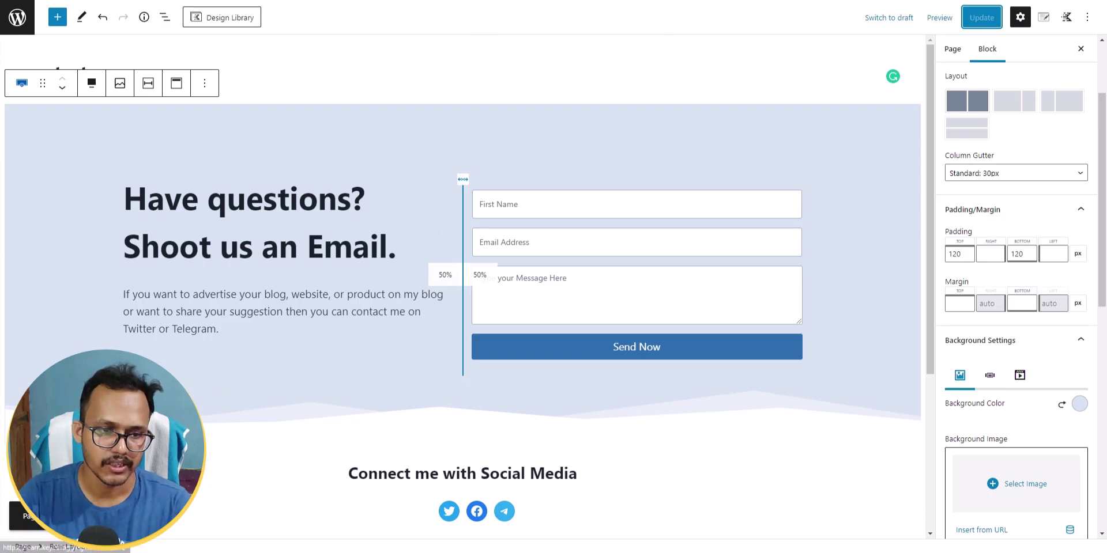
click(107, 516)
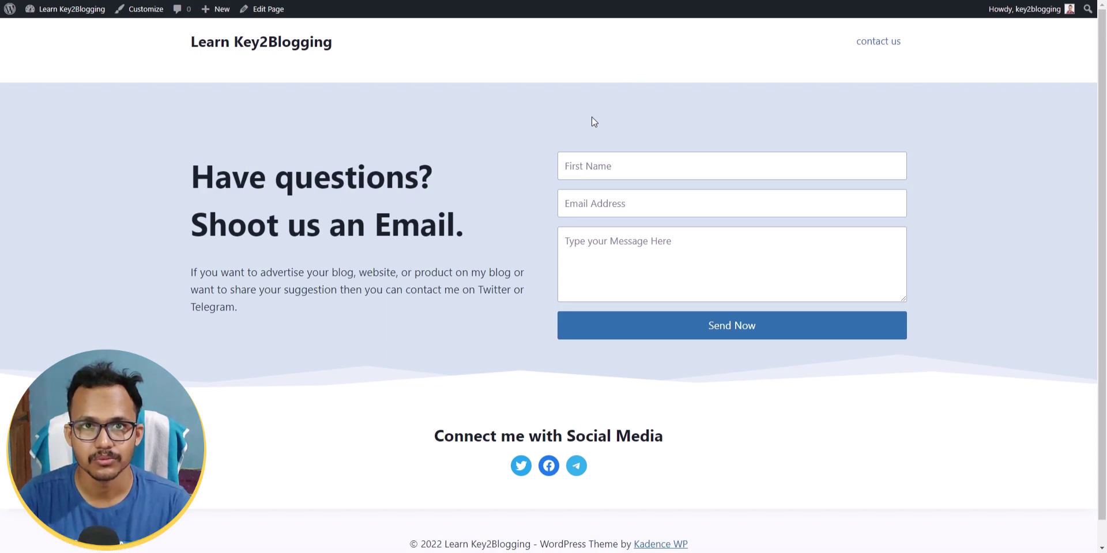
Step: Fill in the live form's first name and email, add 'Hello. This is a test Message', and send it
click(608, 166)
click(634, 196)
click(616, 202)
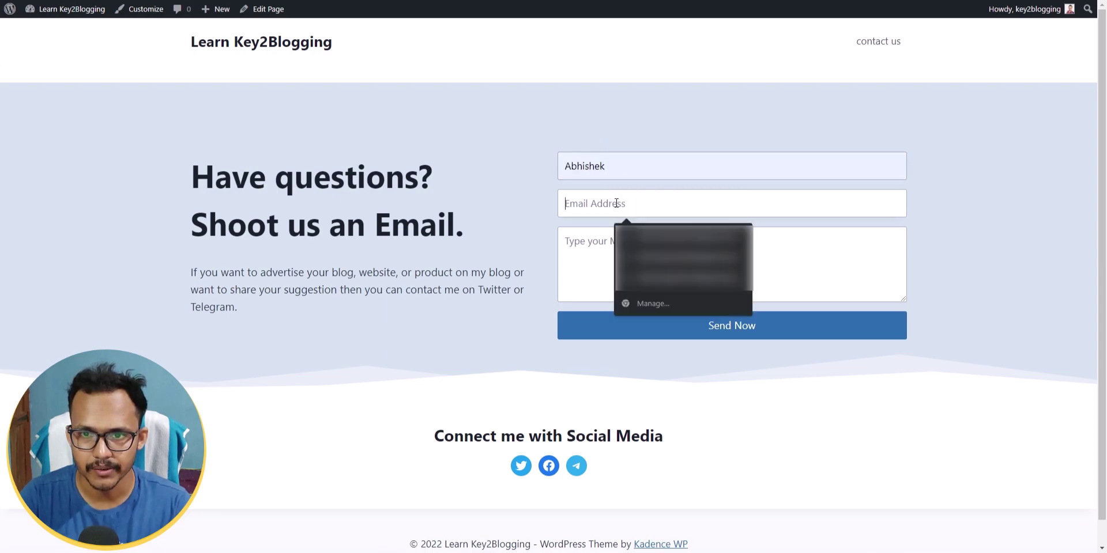
click(662, 270)
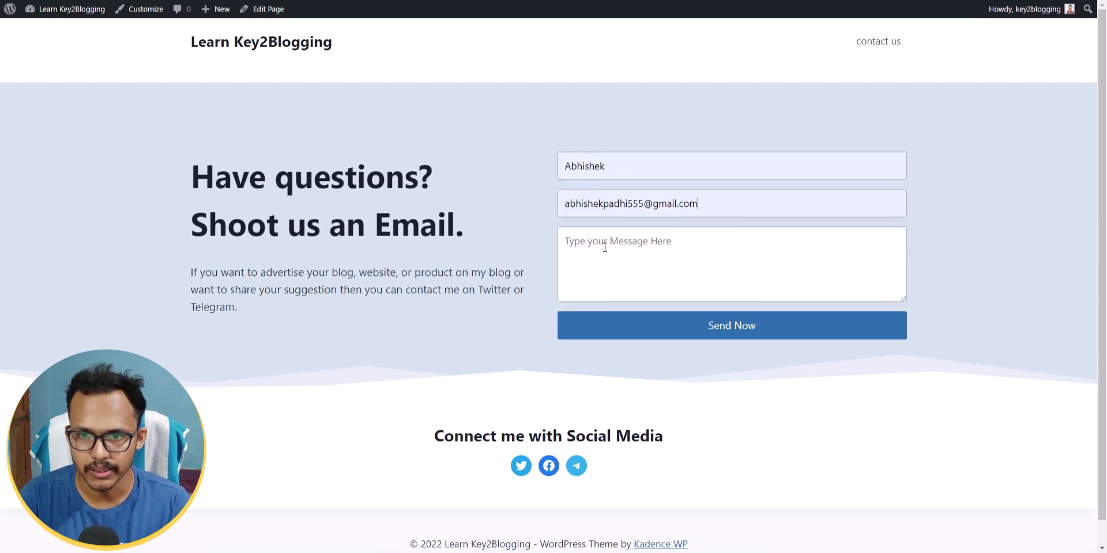
click(604, 247)
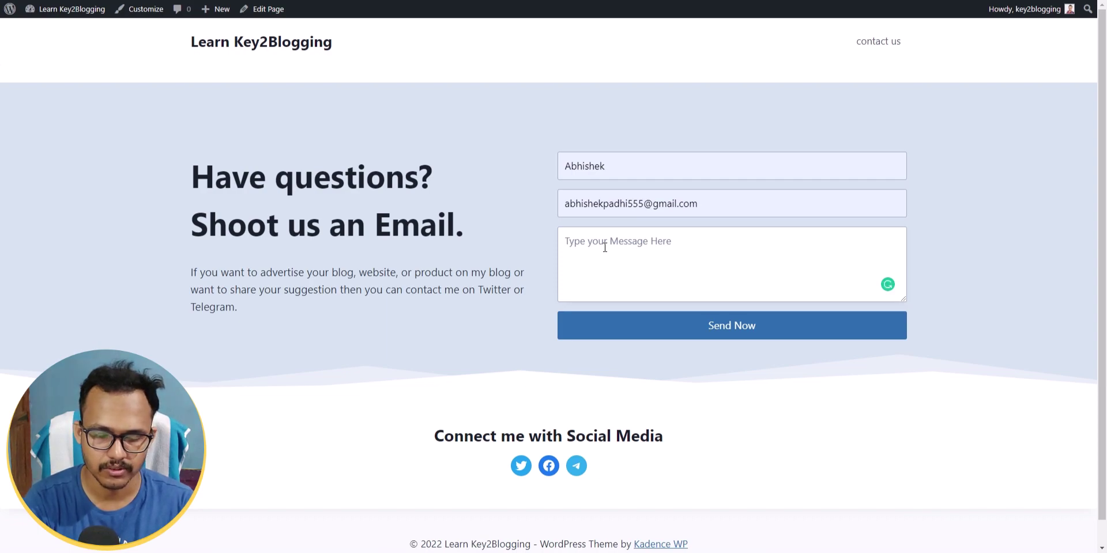
text(Hello. This is a test Message)
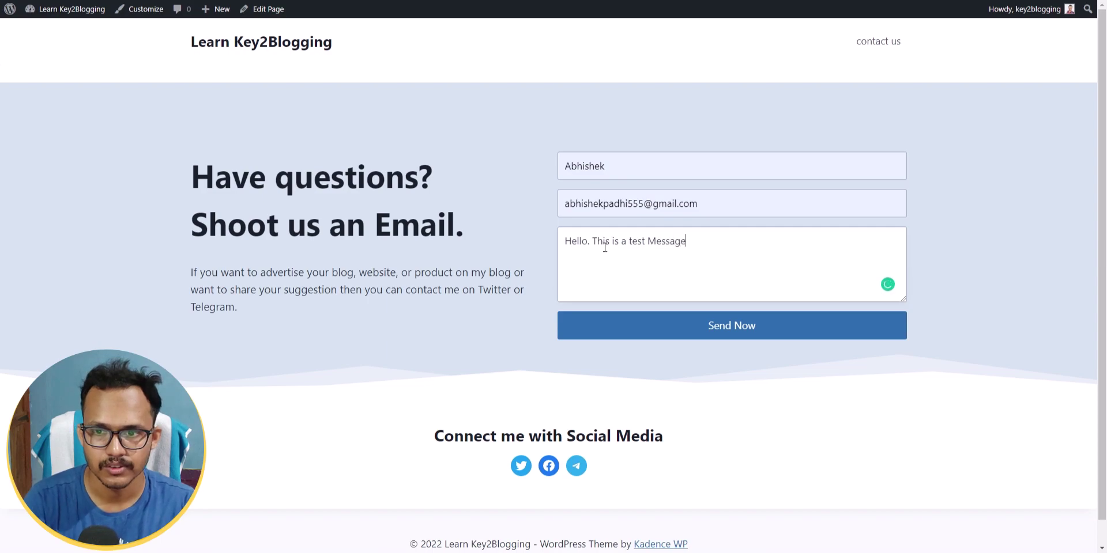
click(711, 330)
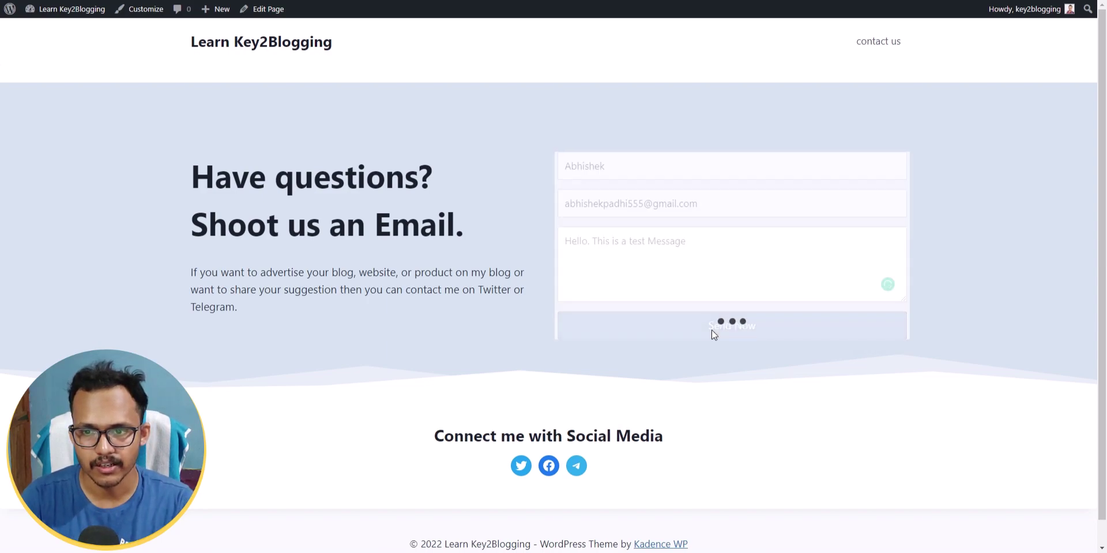